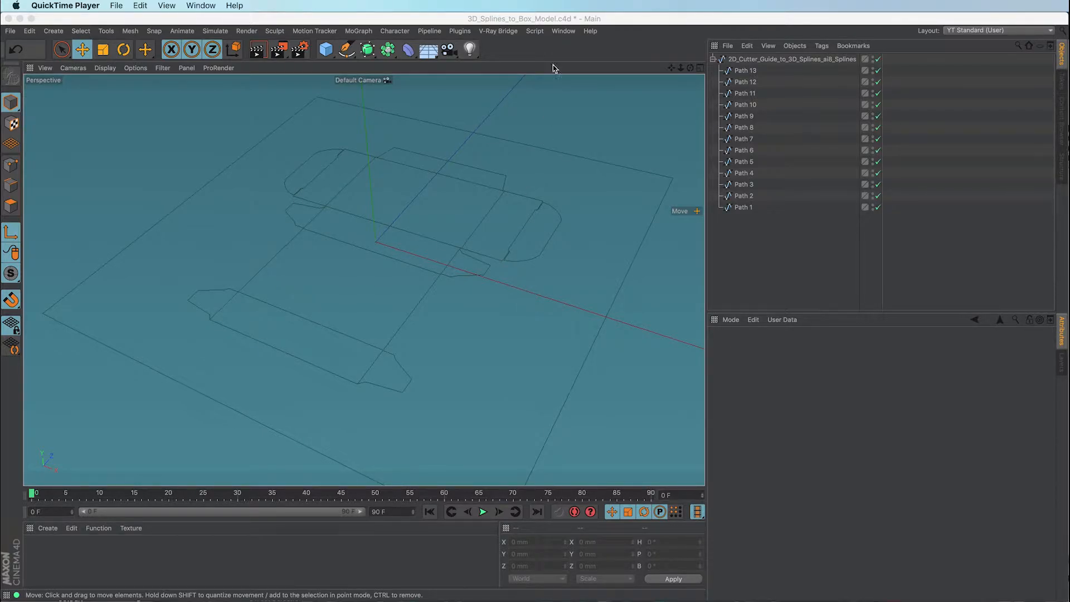
Move all 13 path splines out of the 2D_Cutter_Guide_to_3D_Splines_ai8_Splines parent to the top level of the object hierarchy.
left_click(616, 17)
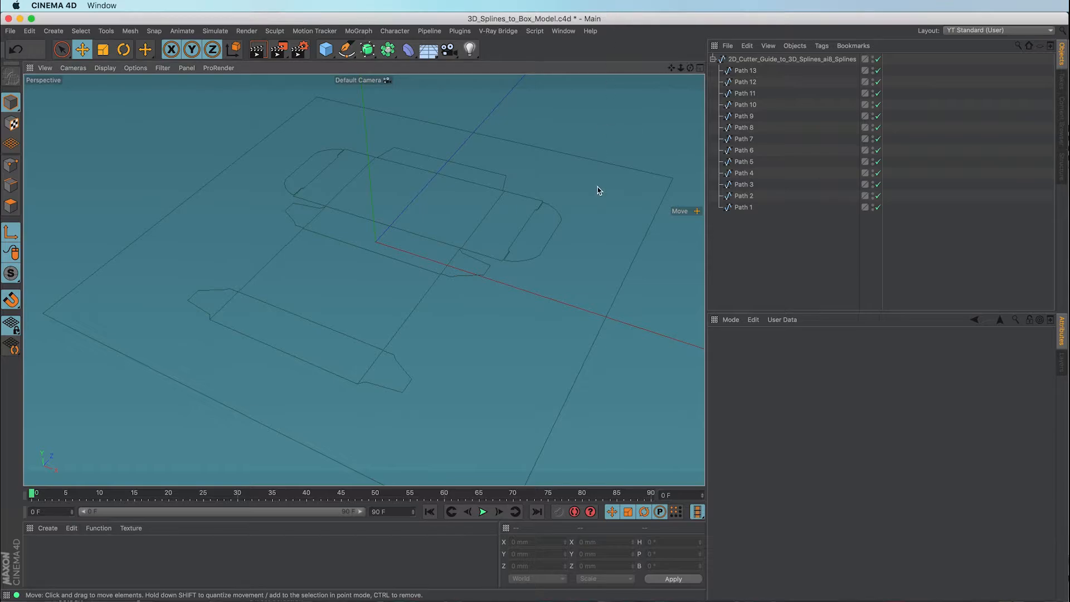
left_click_drag(598, 188, 598, 188, "alt")
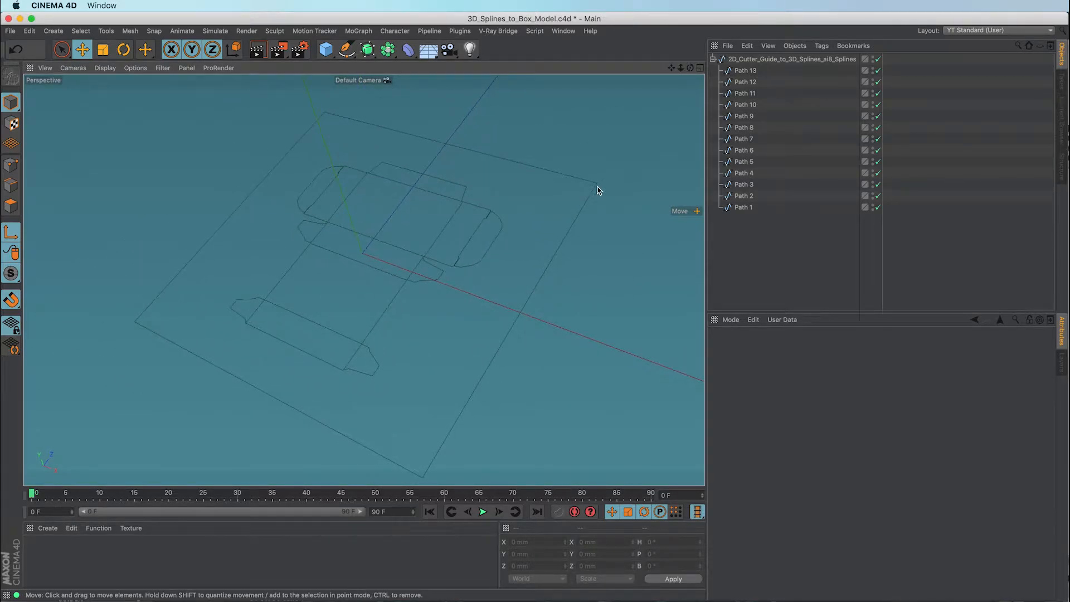
left_click(741, 61)
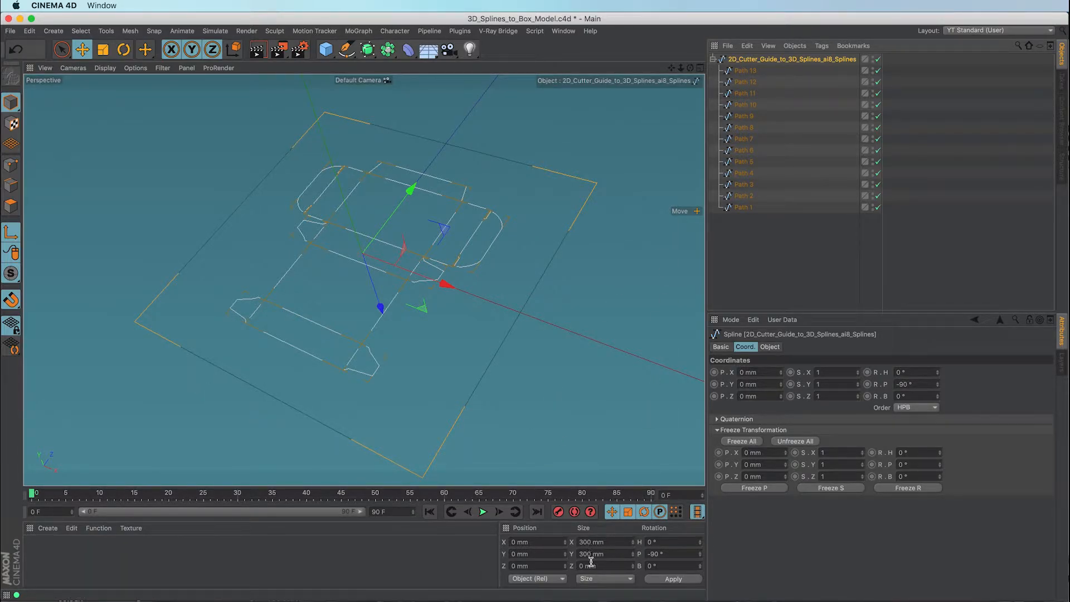
left_click_drag(768, 245, 742, 68)
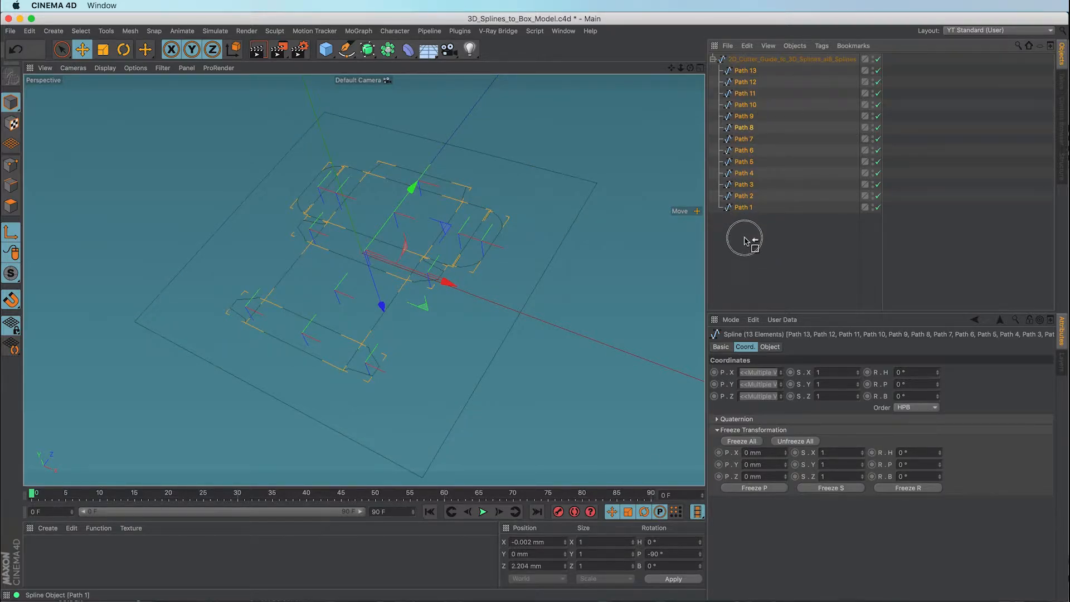
left_click_drag(744, 241, 745, 239)
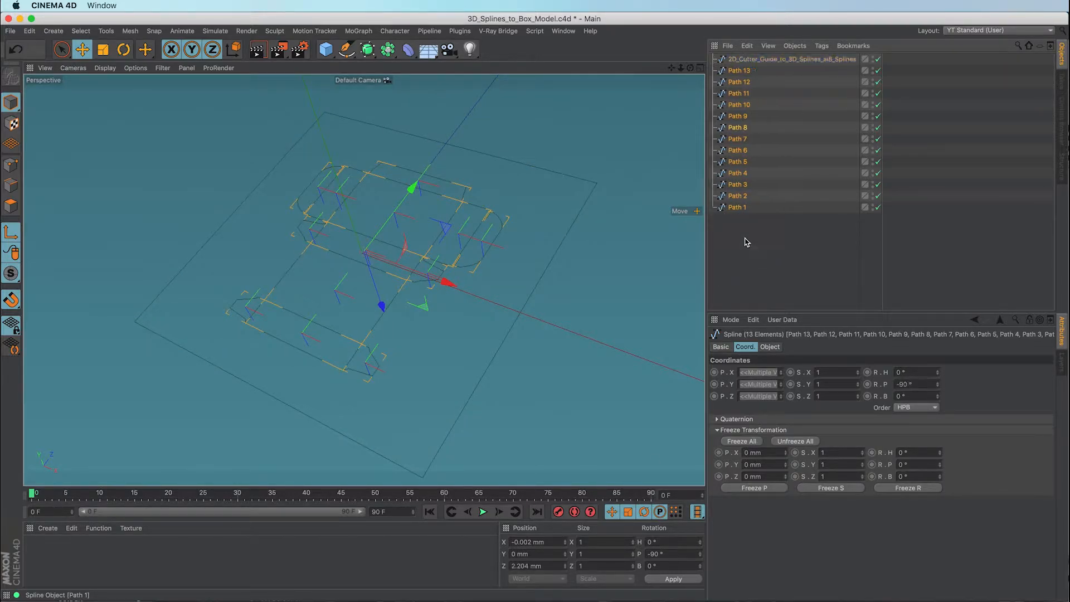
Delete the 2D_Cutter_Guide_to_3D_Splines_ai8_Splines object with its outer rectangle, and widen the object name column.
left_click(757, 59)
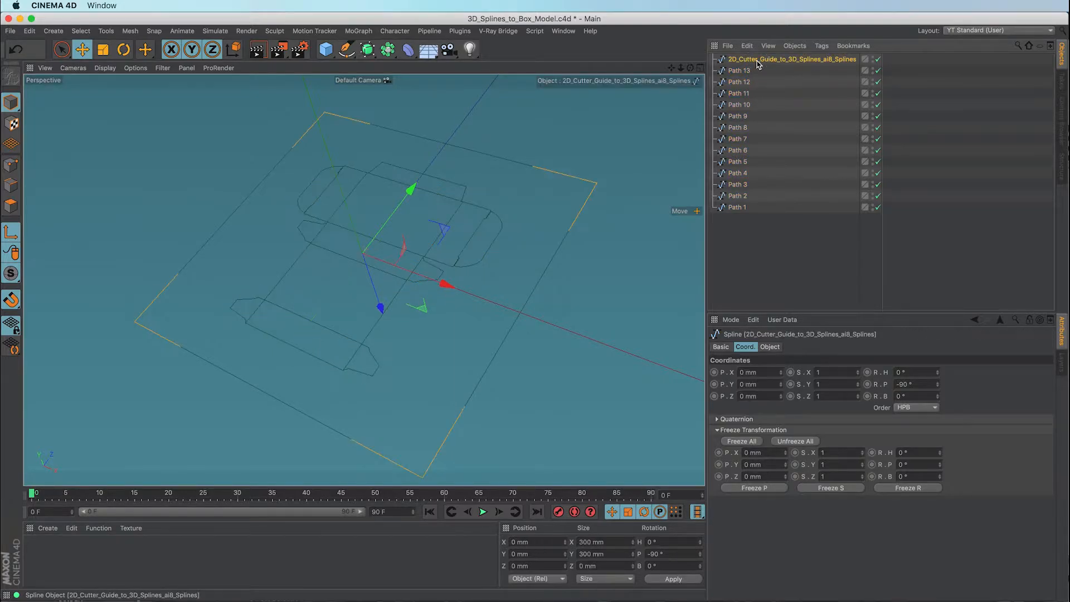
key("Delete")
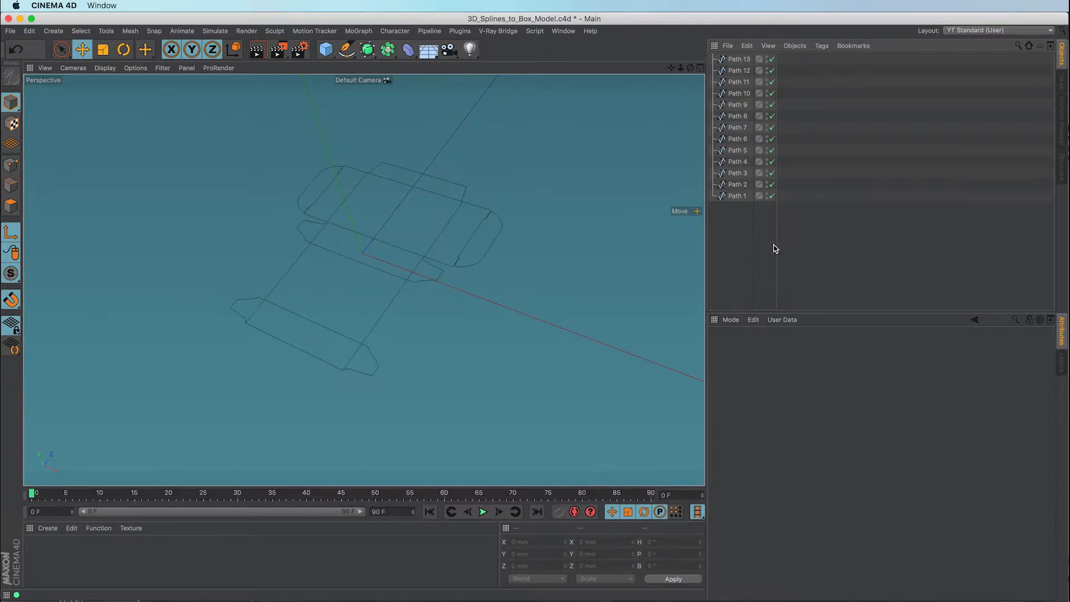
left_click_drag(777, 244, 857, 243)
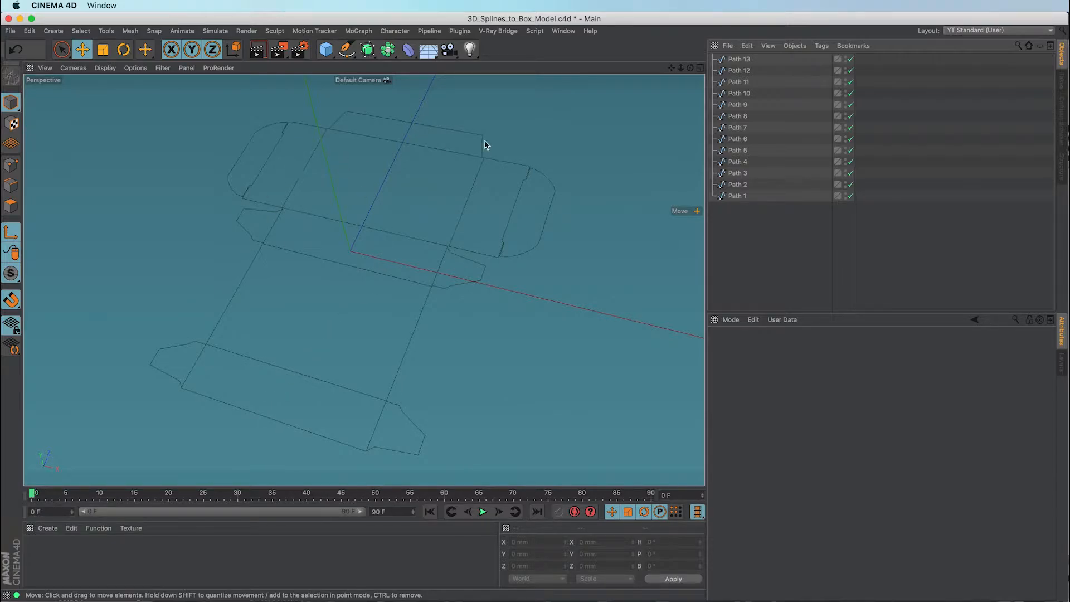
Rename the Path 1 spline, the side panel on the right of the base, as Right.
left_click(737, 196)
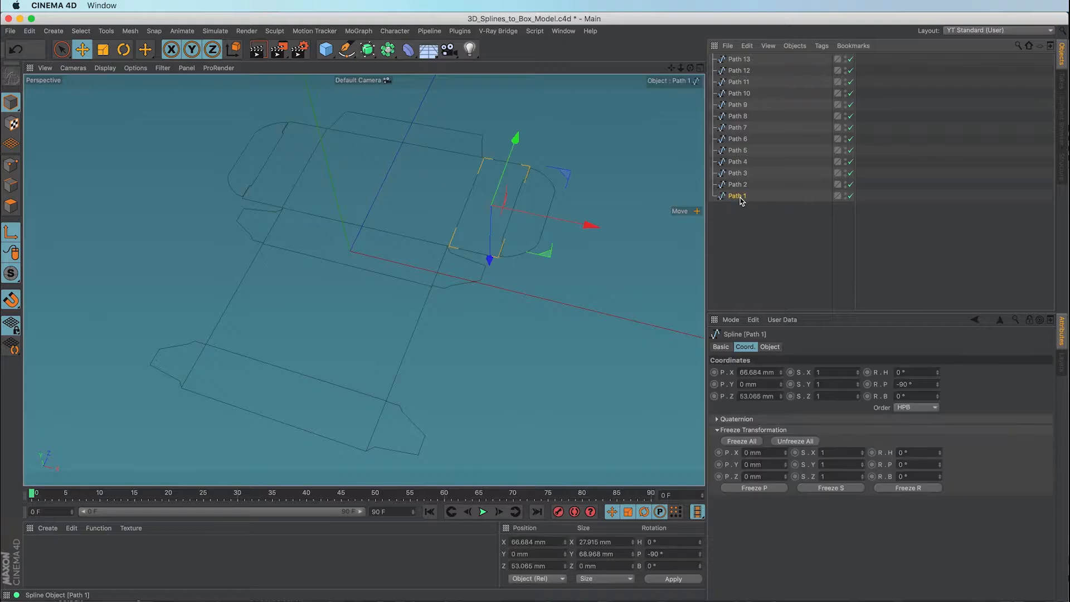
double_click(738, 196)
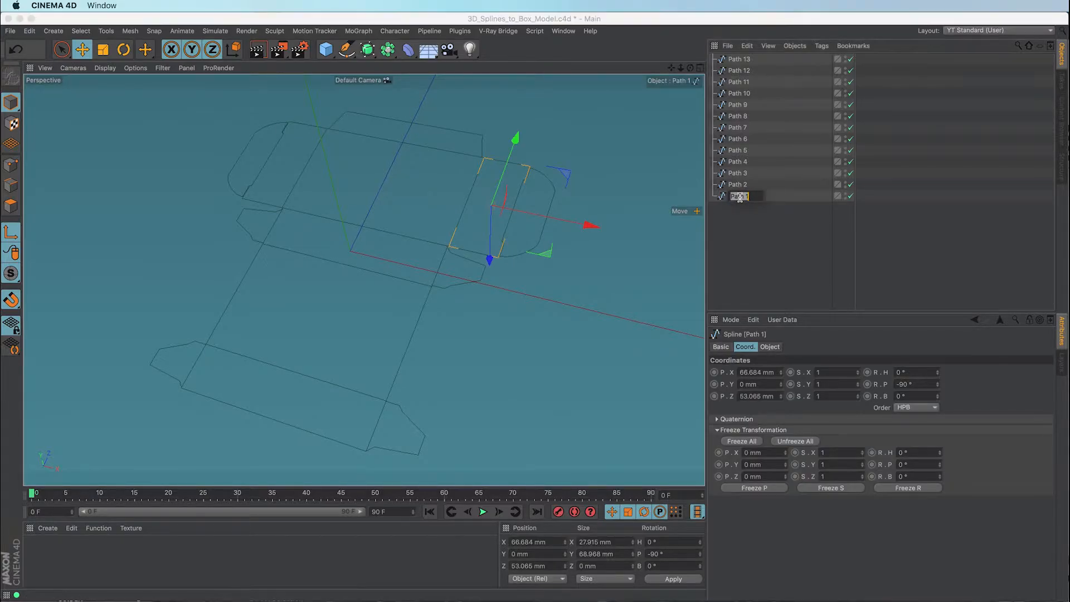
type("Right")
key("Return")
Rename the Path 2 spline, the flap at the far edge of the box layout, as Base Tab.
left_click(739, 184)
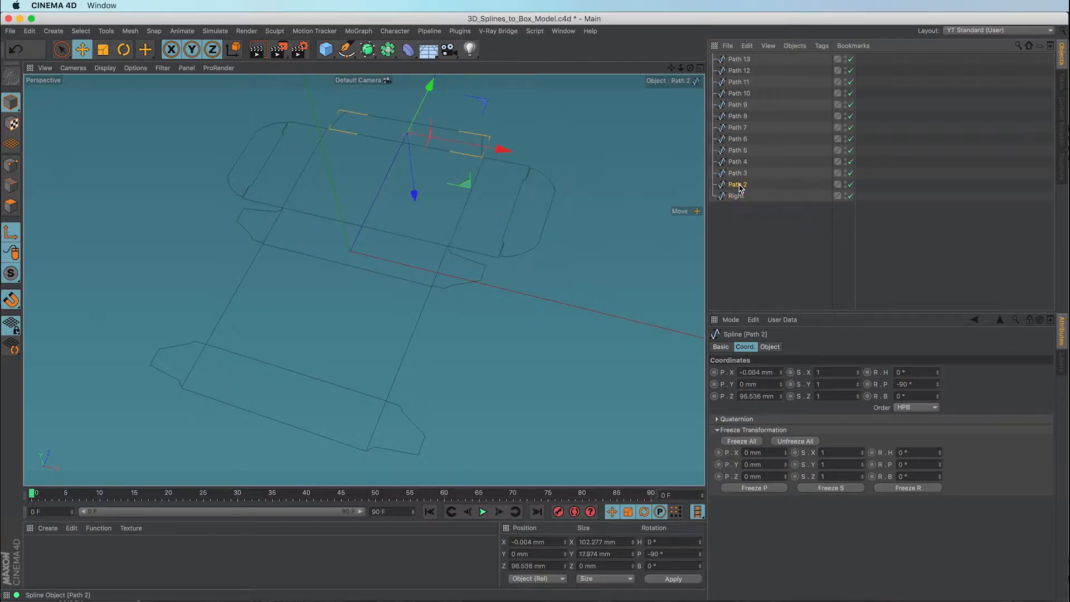
left_click(740, 186)
double_click(739, 185)
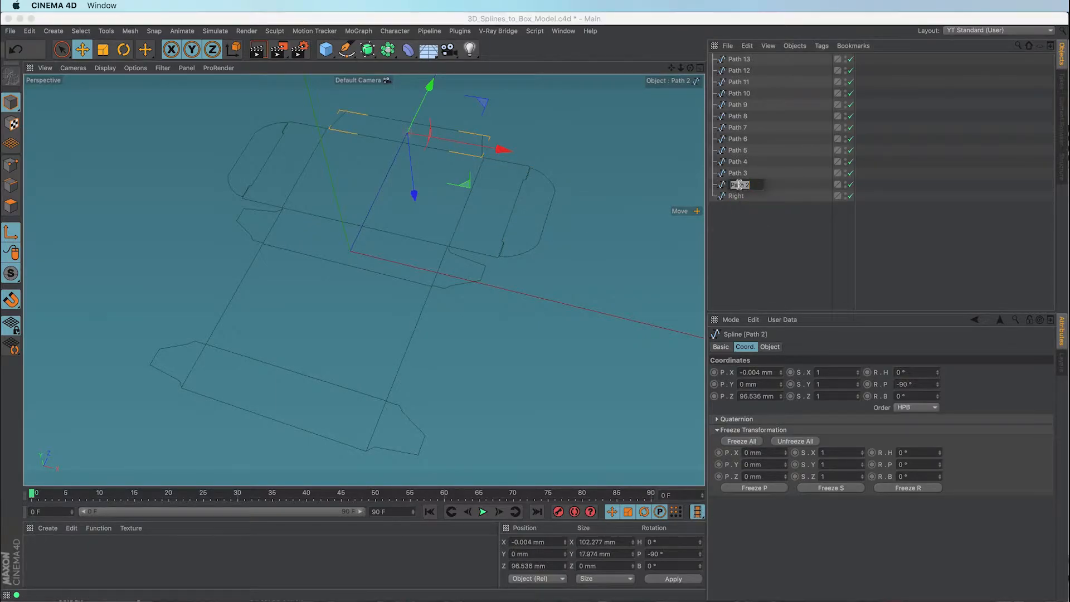
type("Base Tab")
key("Return")
Rename the Path 3 spline, the side panel on the left of the base, as Left.
left_click(739, 173)
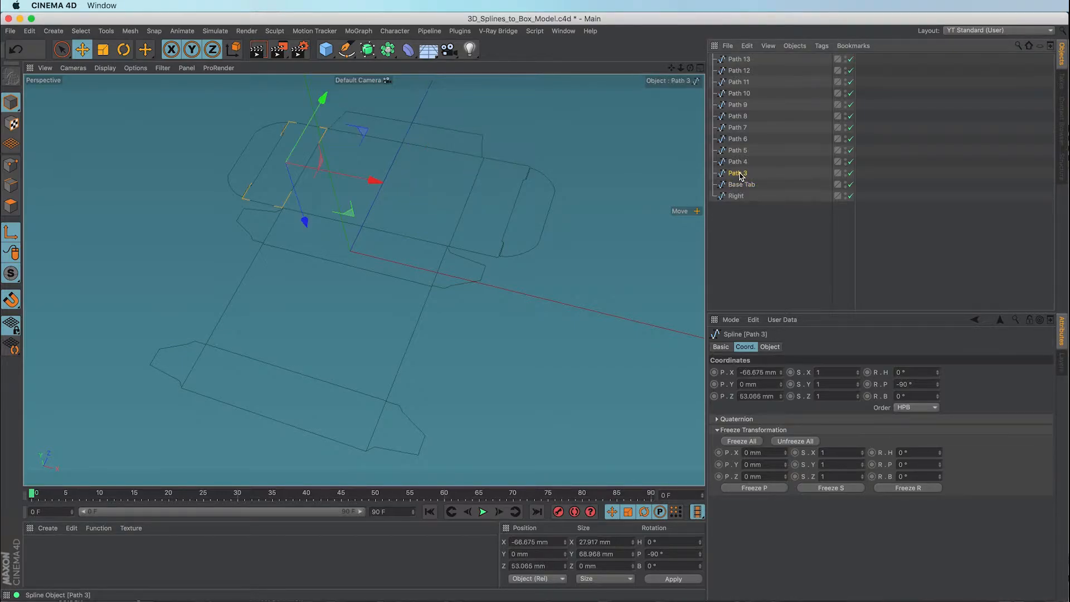
double_click(739, 173)
type("L")
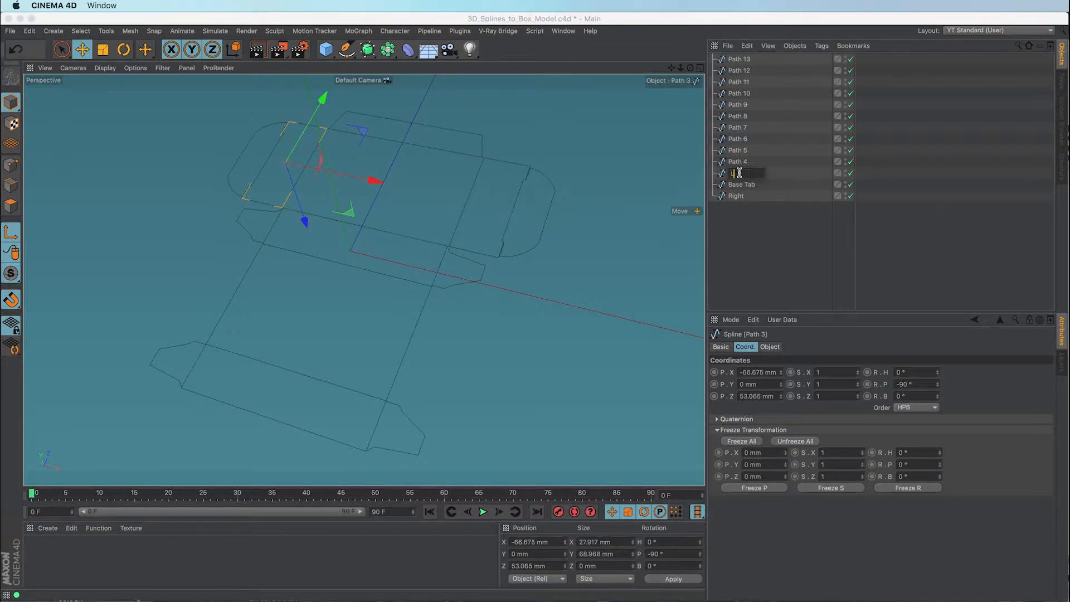
type("eft")
key("Return")
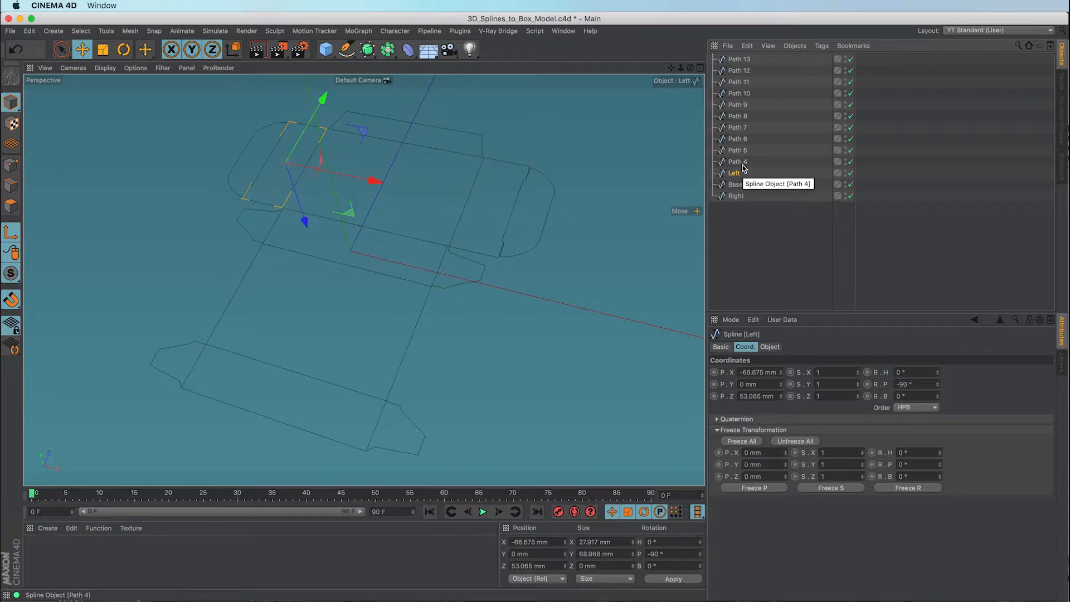
Rename the Path 4 spline, the narrow panel in the middle of the box layout, as Front.
left_click(741, 162)
double_click(741, 163)
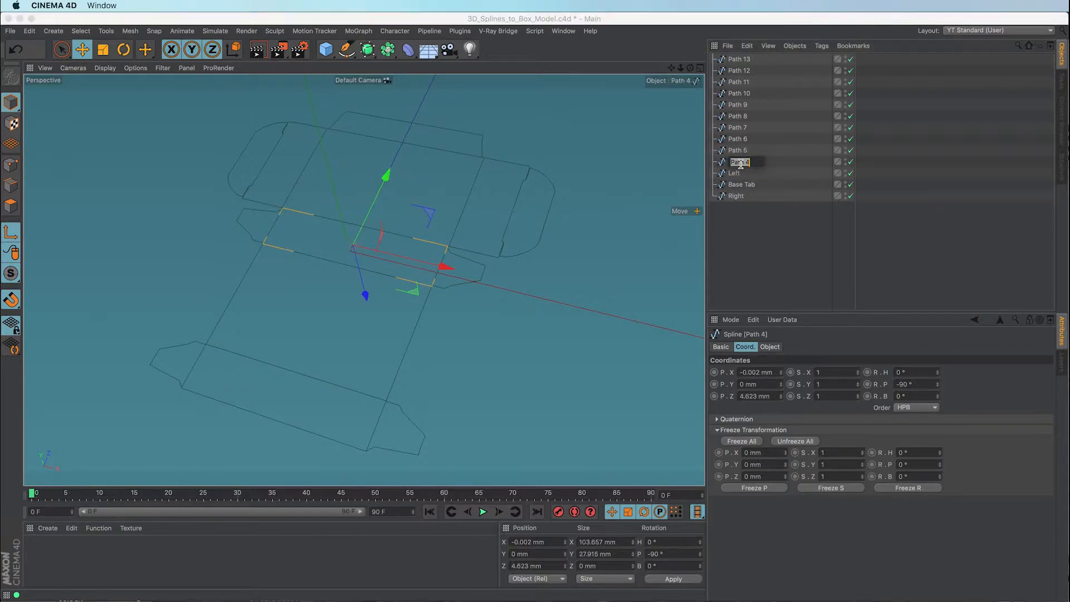
type("R")
type("ront")
key("Return")
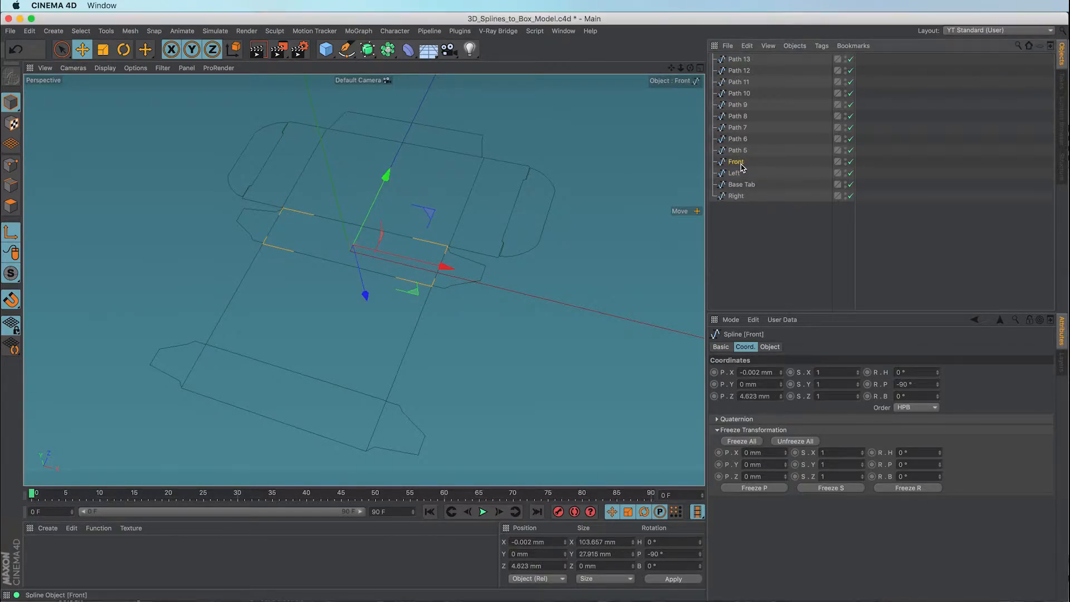
Rename the Path 5 spline, the narrow panel at the near end of the box layout, as Back.
left_click(741, 151)
double_click(741, 152)
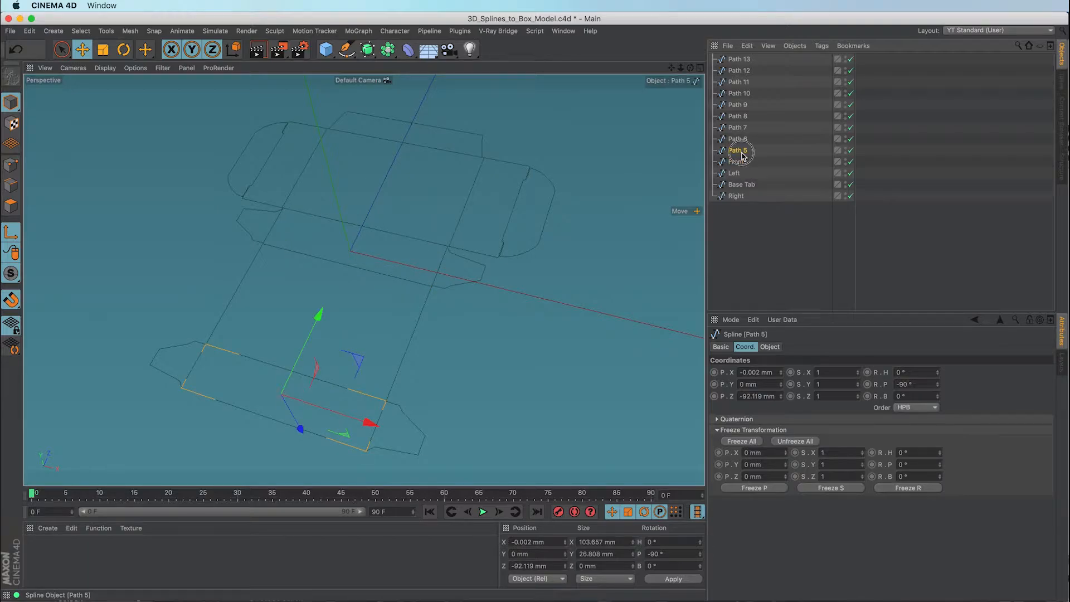
type("Ba")
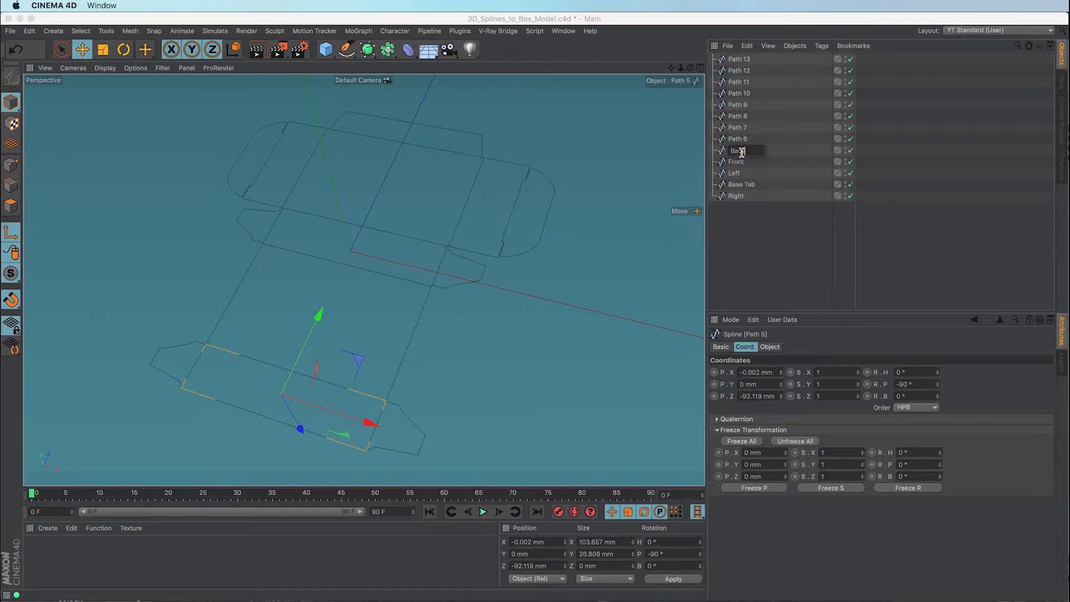
type("ck")
key("Return")
Rename the Path 6 spline, the flap on the right end of the back panel, as Back Right Tab.
left_click(737, 141)
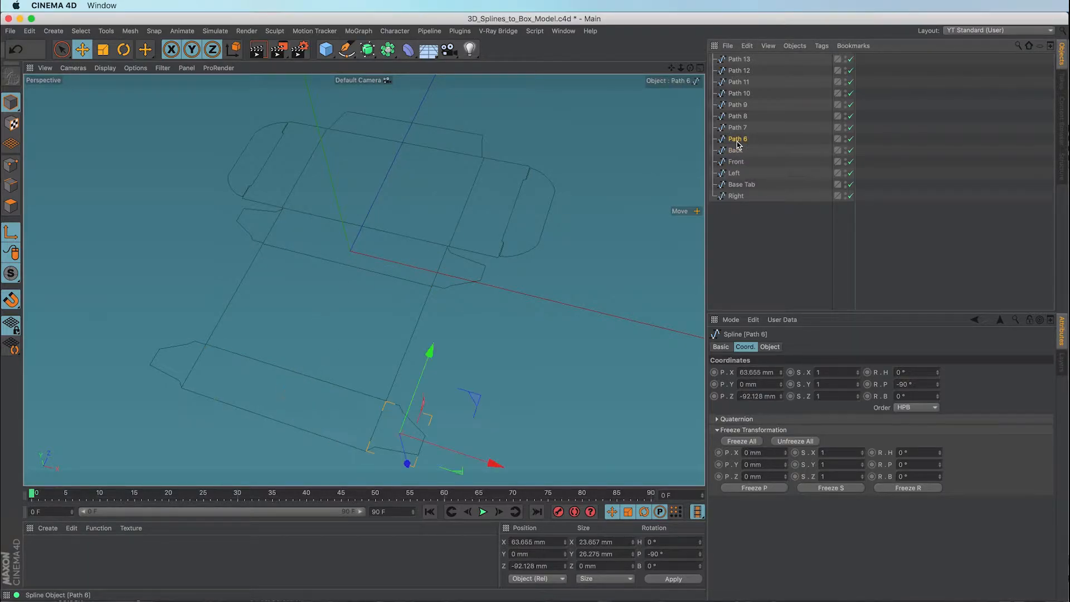
double_click(737, 139)
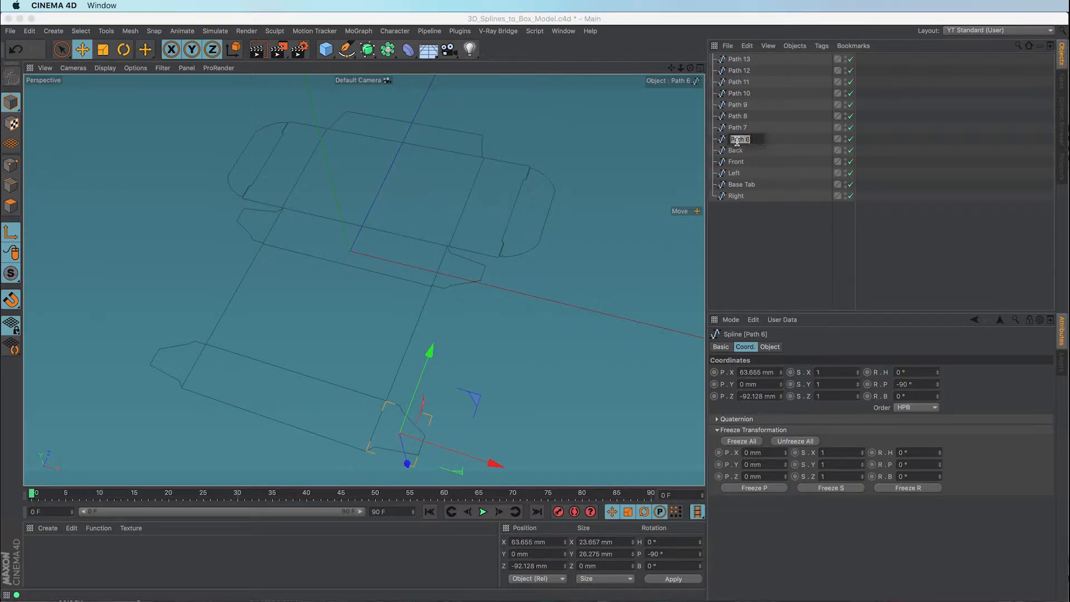
type("Back Right Tab")
key("Return")
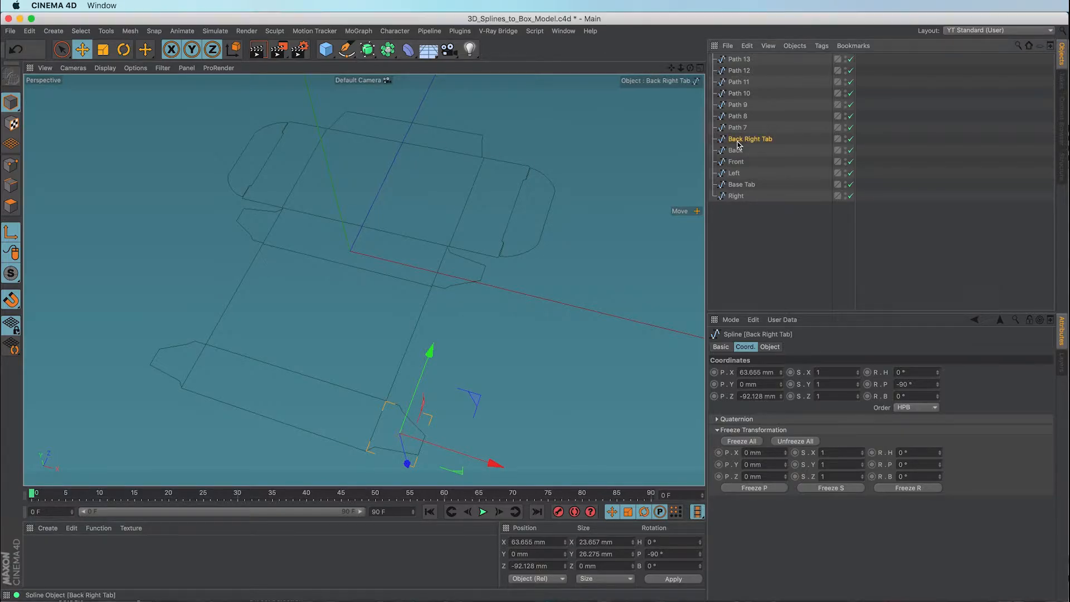
Rename the Path 7 spline, the flap on the left end of the back panel, as Back Left Tab.
left_click(738, 128)
double_click(738, 128)
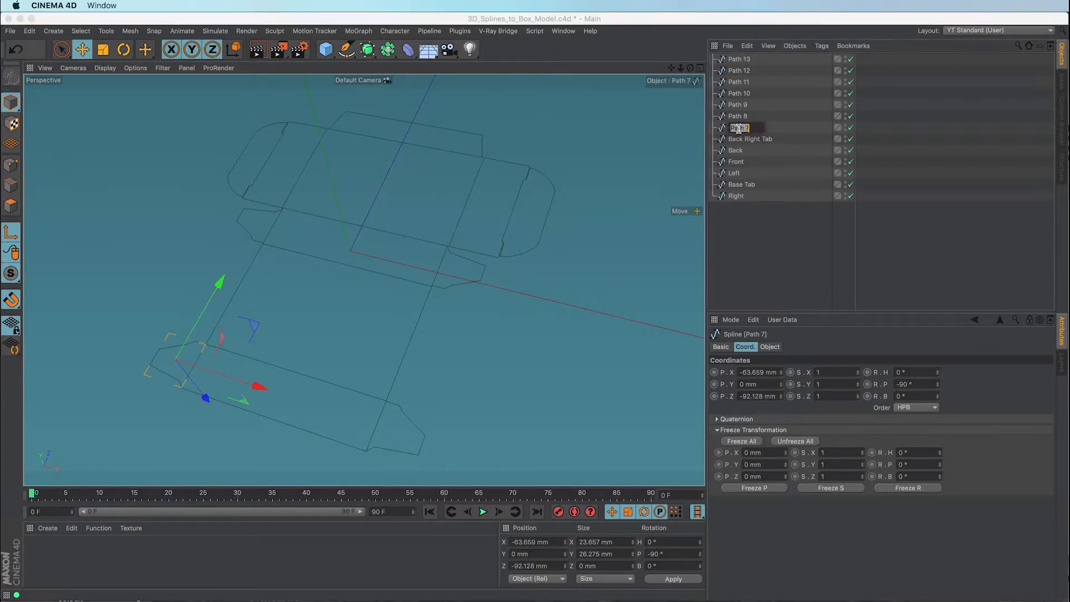
type("Ba")
type("ck Left Tab")
key("Return")
Rename the Path 8 spline, the large panel between the front and back panels, as Top.
left_click(740, 118)
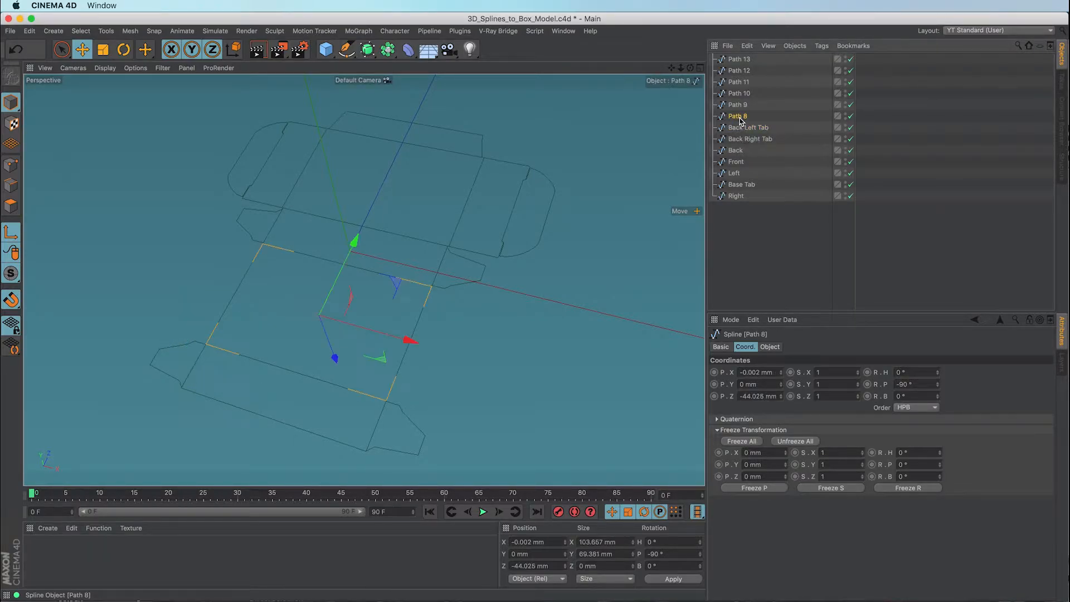
double_click(739, 119)
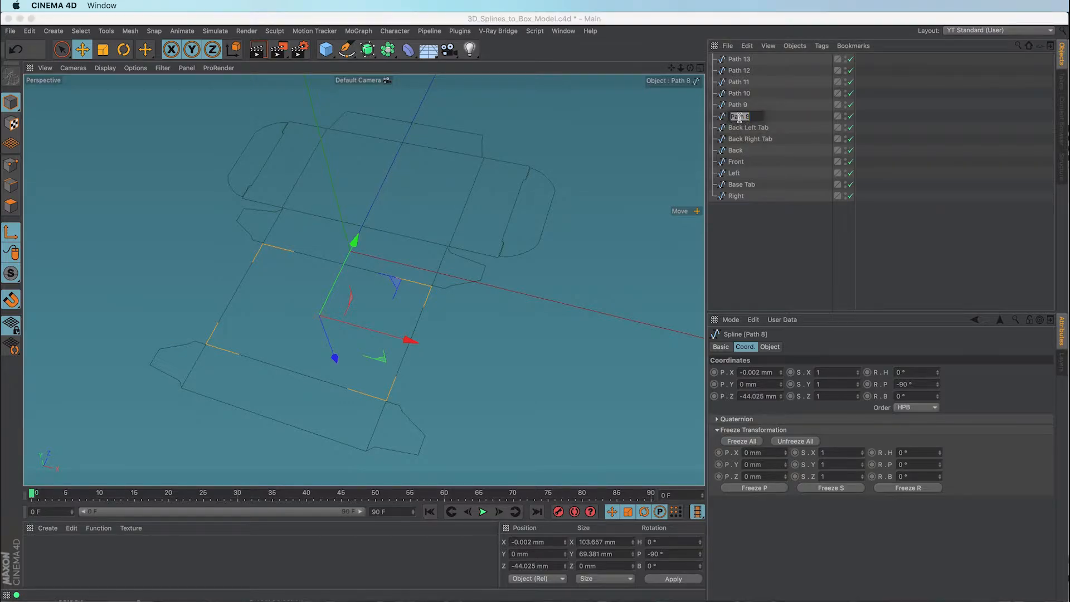
type("Top")
key("Return")
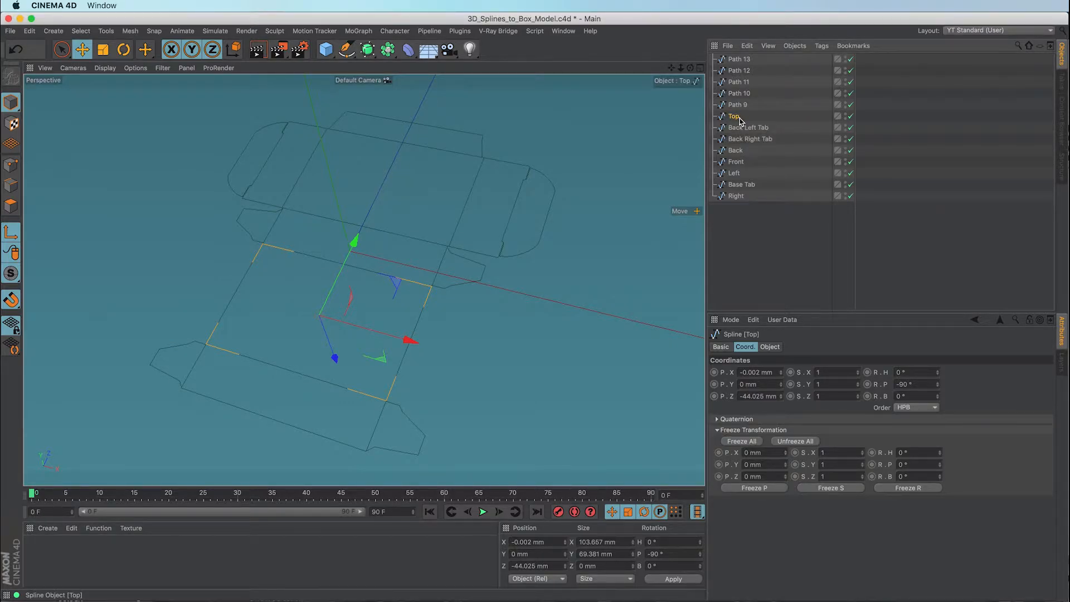
Rename the Path 9 spline, the flap on the left end of the front panel, as Front Left Tab.
left_click(738, 105)
double_click(738, 104)
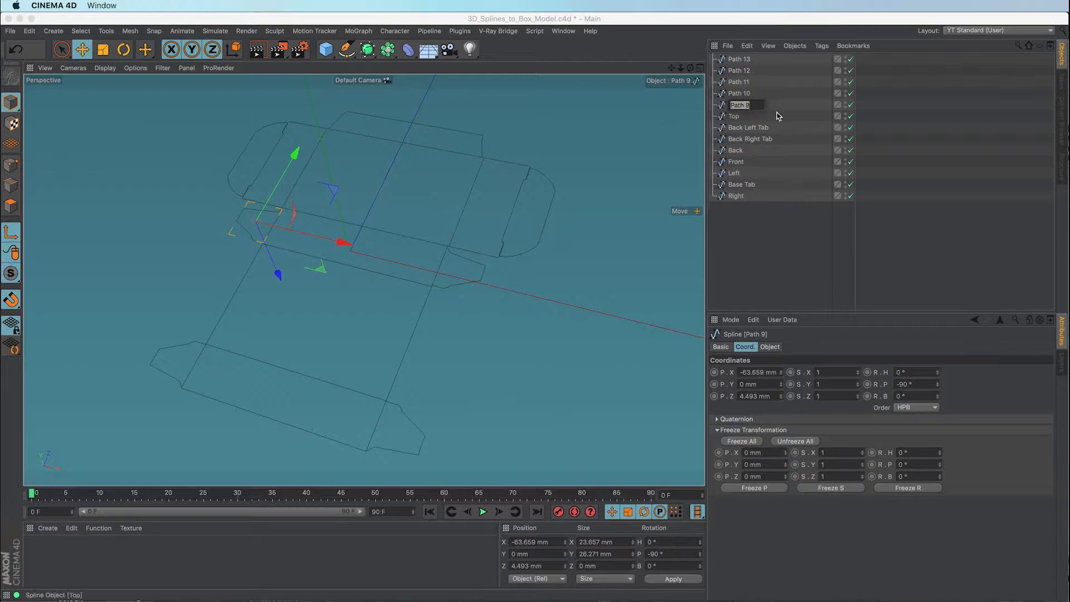
type("Fl")
type("ont Left Tab")
key("Return")
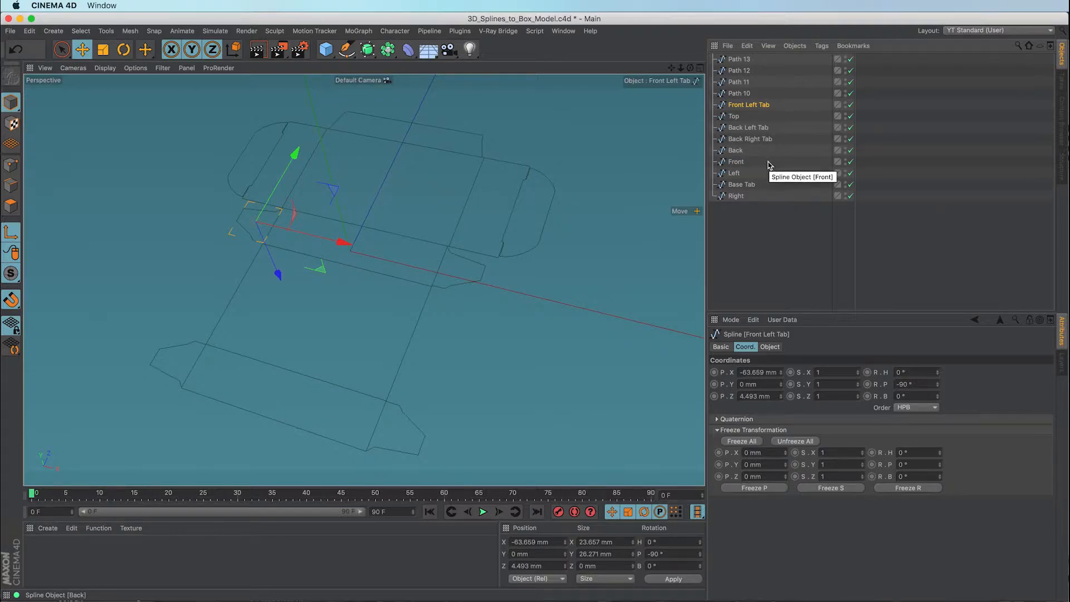
Rename the Path 10 spline, the flap on the right end of the front panel, as Front Back Tab.
left_click(744, 94)
double_click(743, 95)
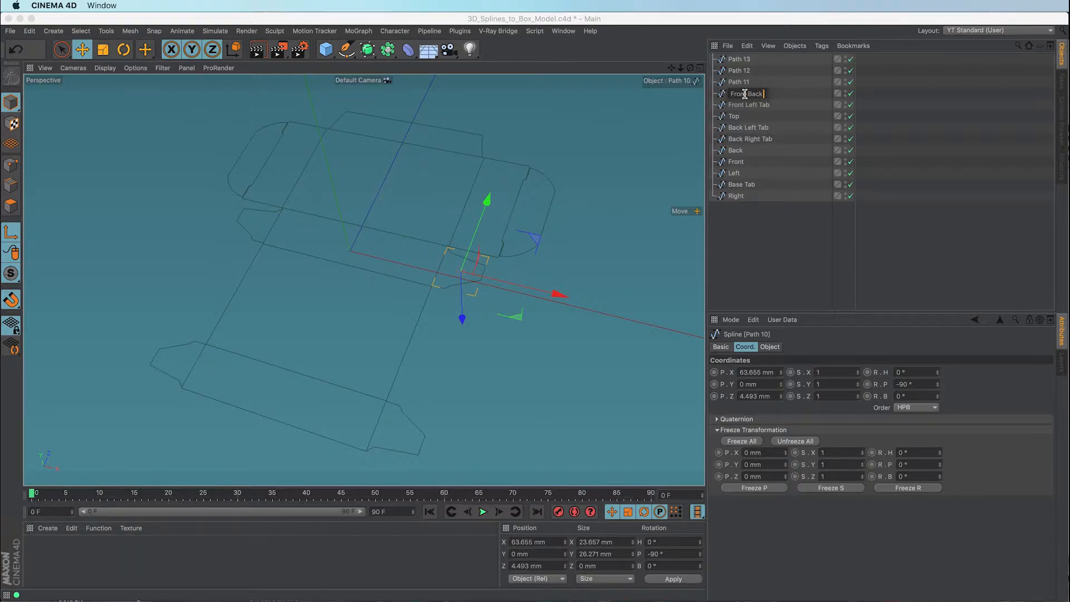
key("Return")
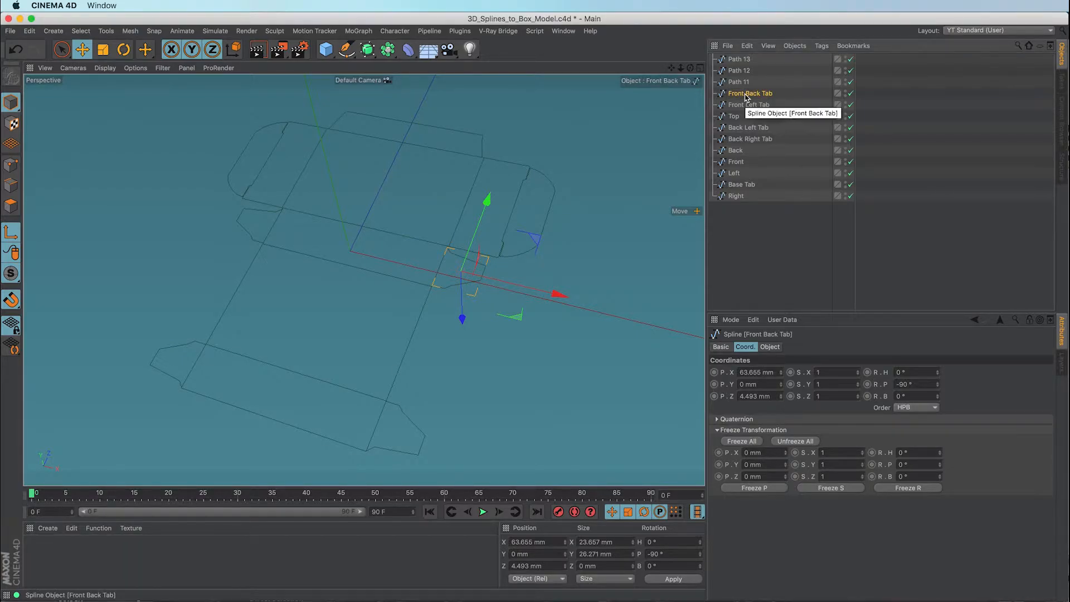
Rename the Path 11 spline, the rounded flap beside the right side panel, as Right Tab.
left_click(736, 84)
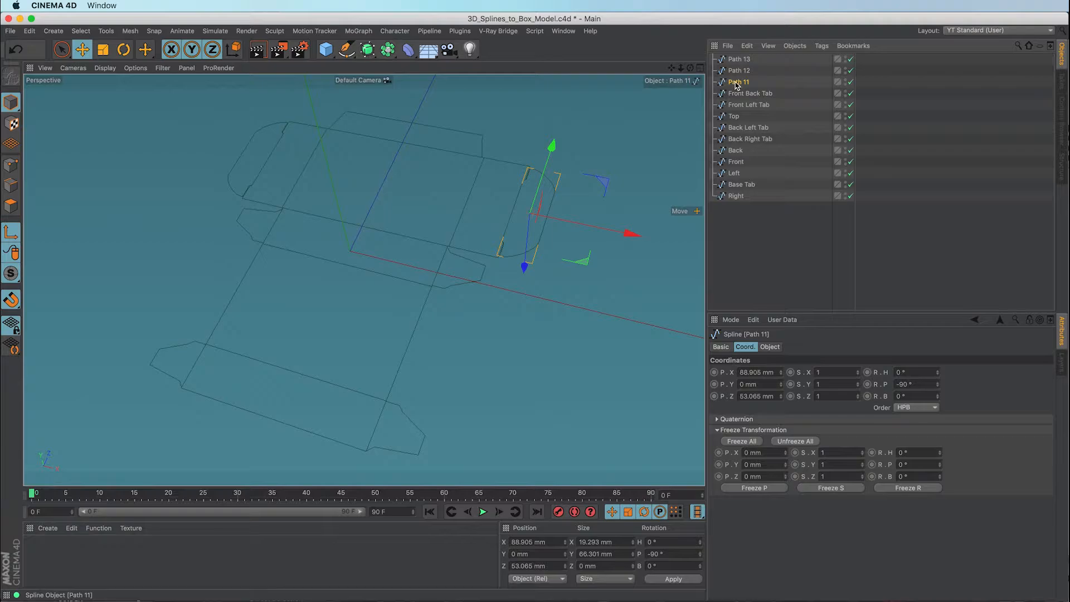
double_click(735, 84)
type("F")
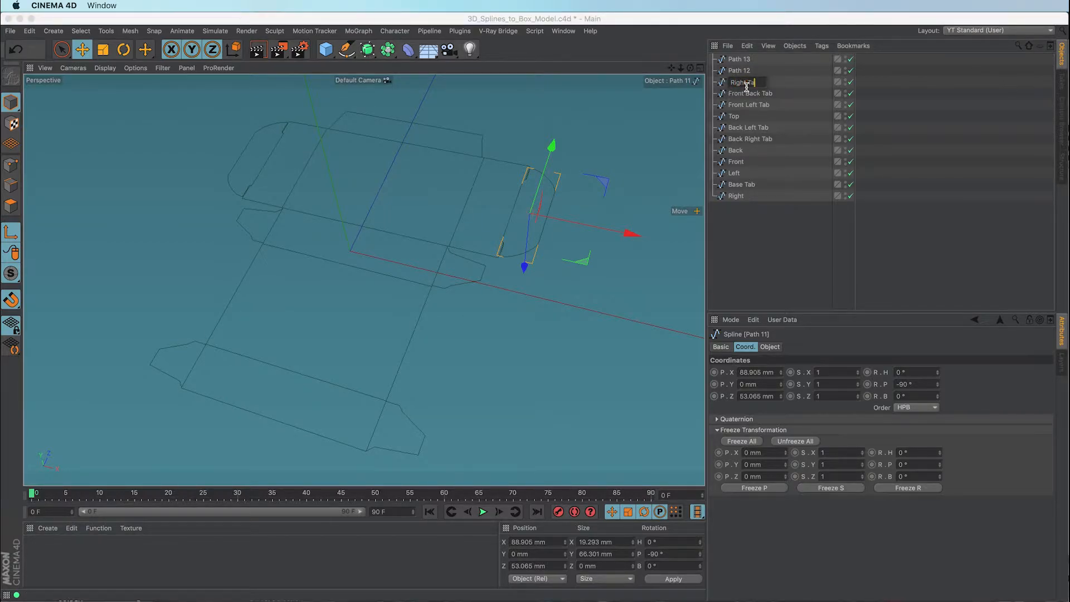
key("Return")
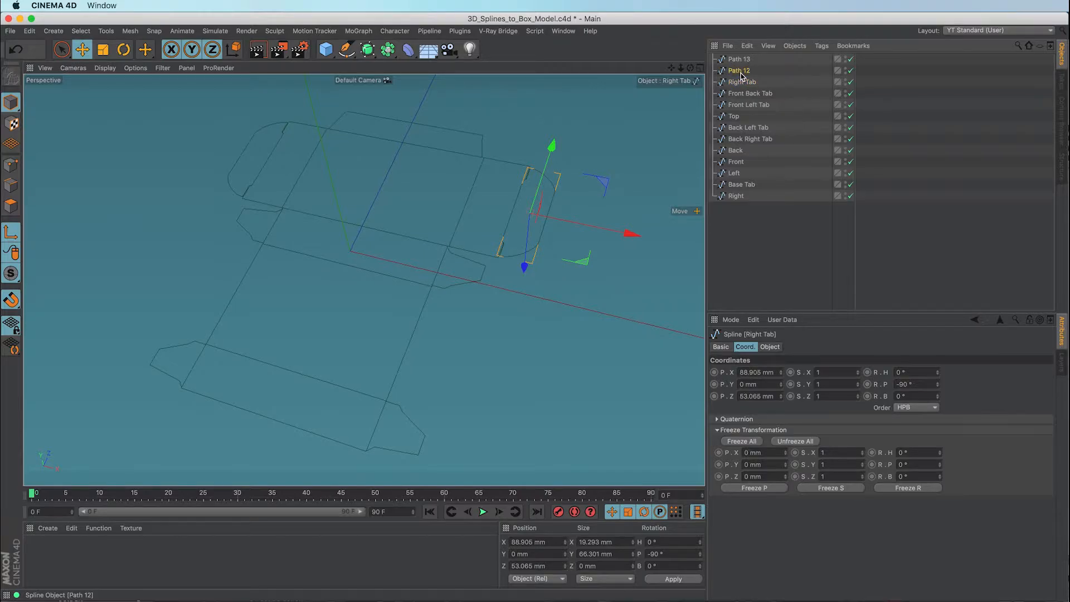
Rename the Path 12 spline, the large panel between the left and right side panels, as Base.
left_click(740, 72)
double_click(741, 71)
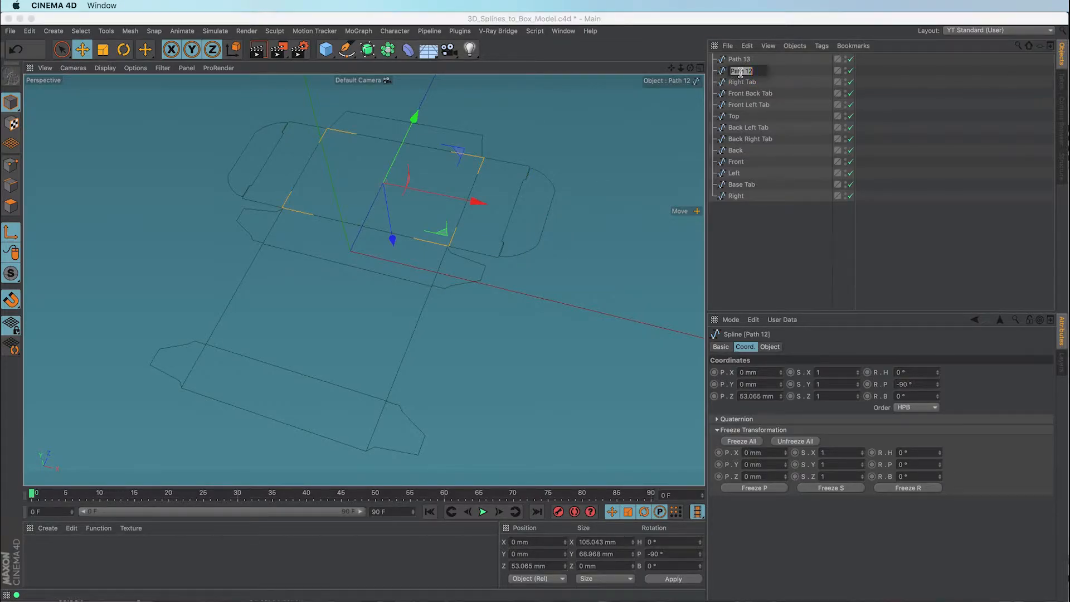
type("Base")
key("Return")
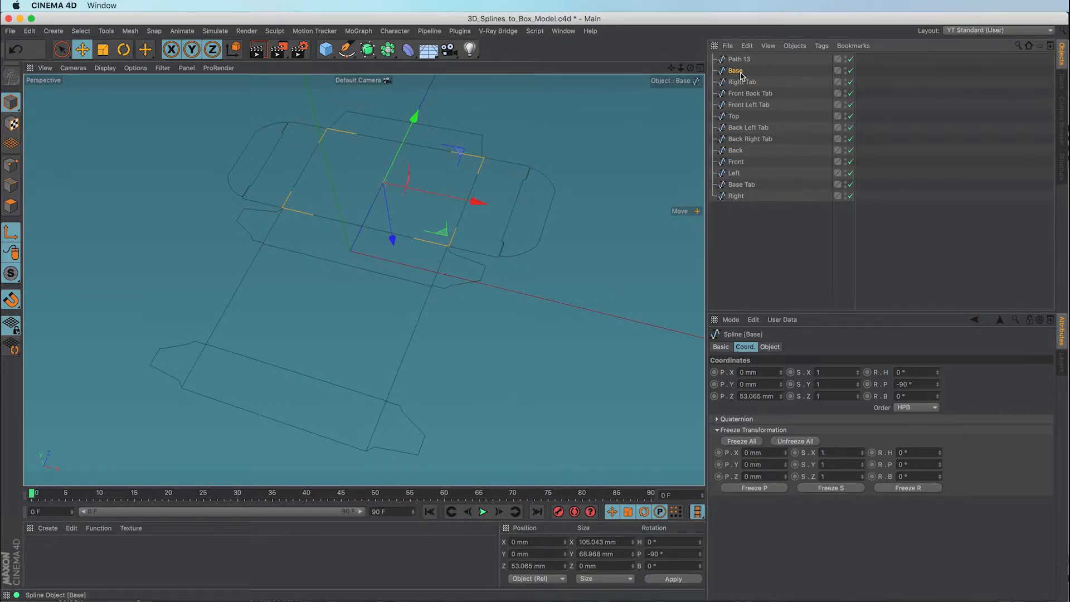
Rename the Path 13 spline, the rounded flap beside the left side panel, as Left Tab.
left_click(739, 61)
double_click(741, 60)
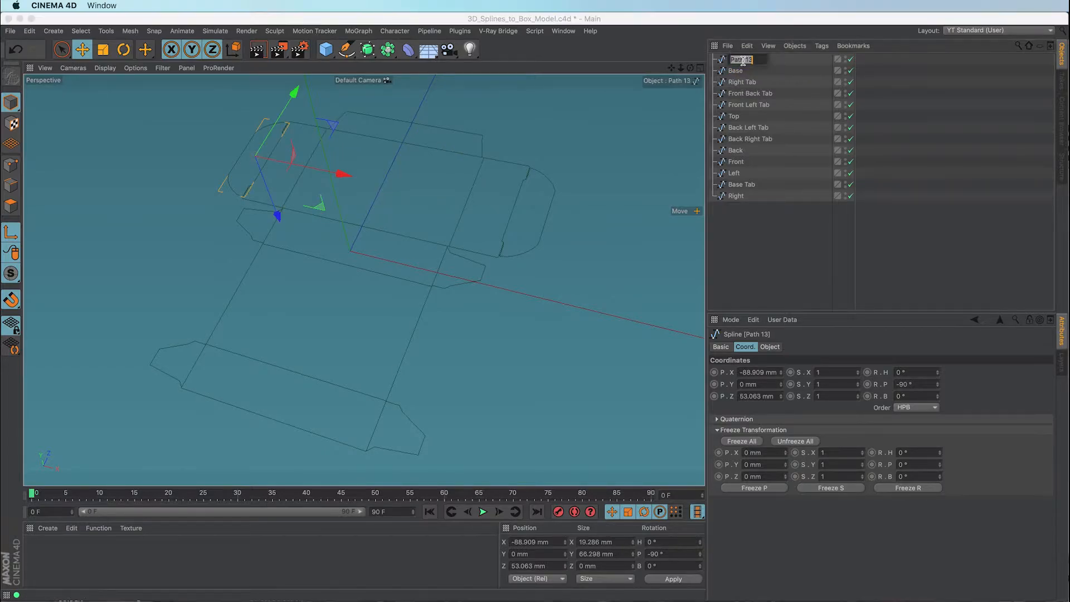
type("Left Tab")
key("Return")
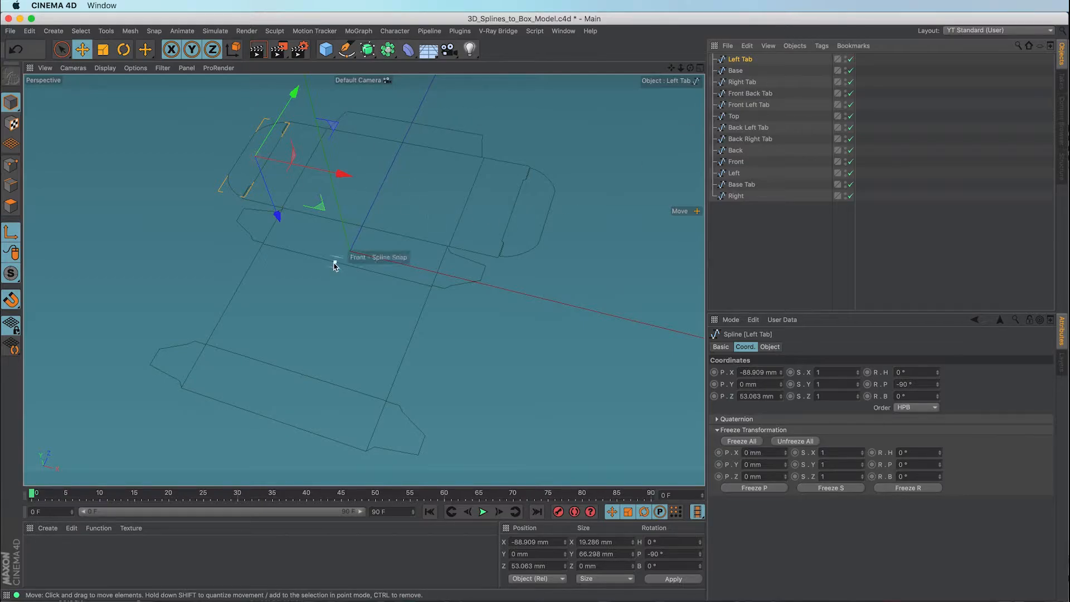
Place the Base spline first in the object list and nest Front, Left, Right and Base Tab under it.
left_click(737, 71)
left_click_drag(736, 71, 735, 55)
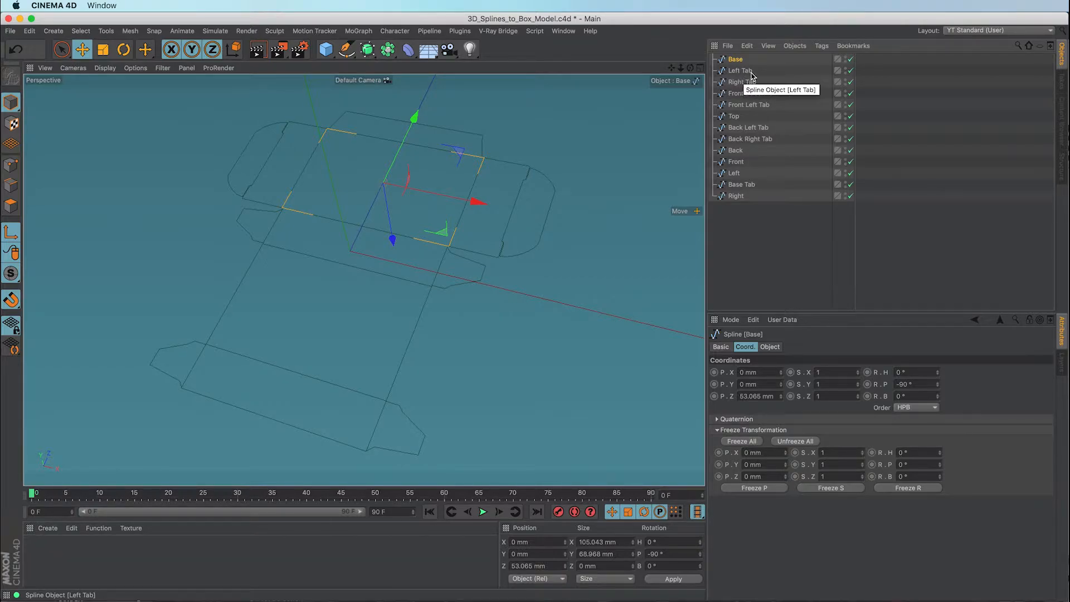
left_click_drag(735, 161, 735, 59)
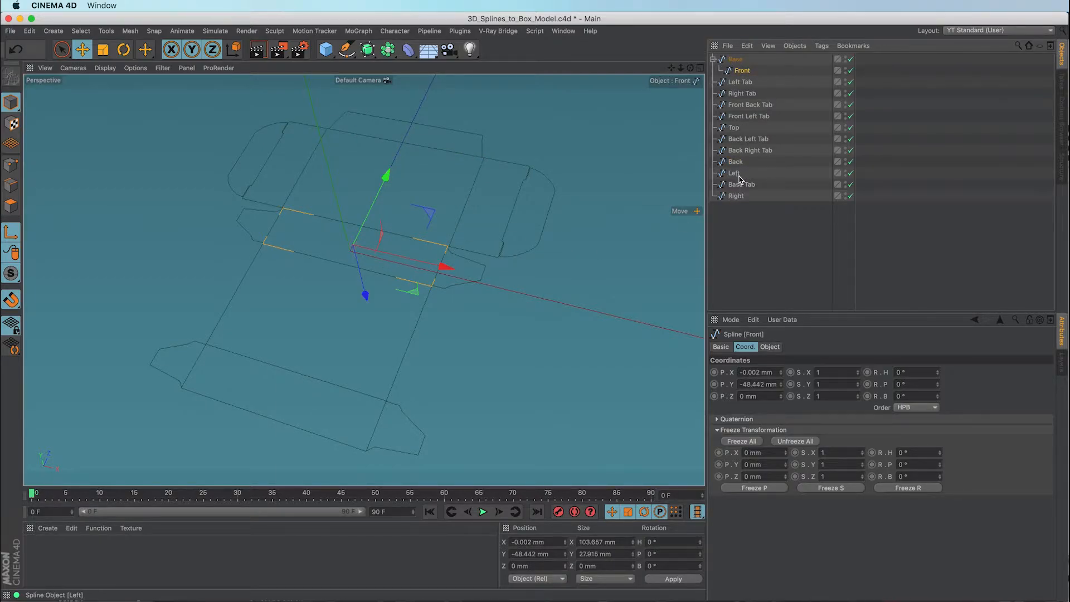
left_click_drag(735, 173, 736, 63)
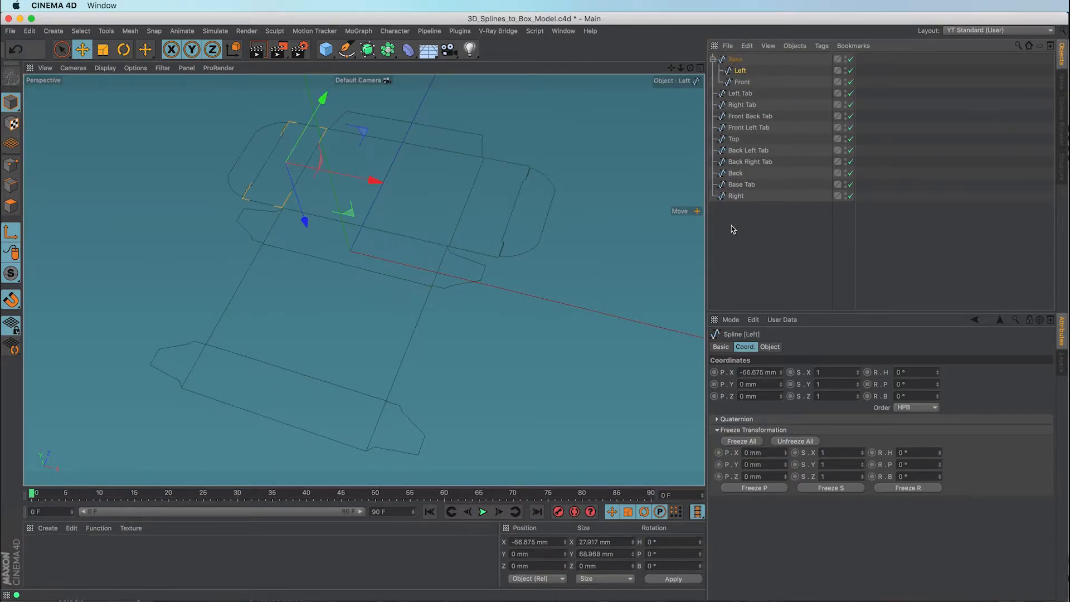
left_click_drag(733, 196, 741, 65)
left_click_drag(740, 195, 742, 64)
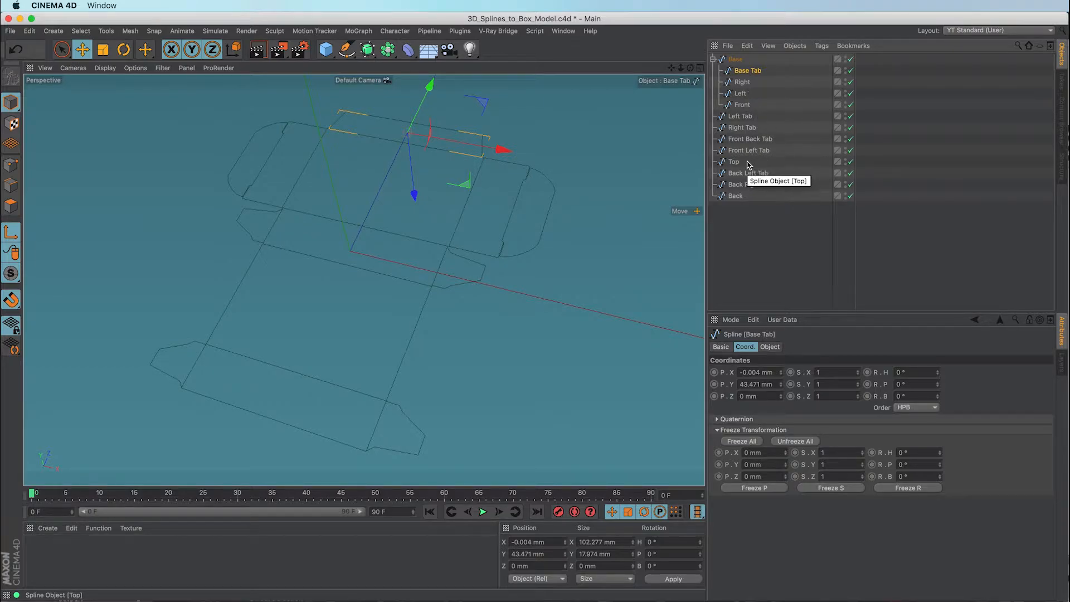
Nest Right Tab under the Right spline and Left Tab under the Left spline.
left_click_drag(742, 128, 744, 82)
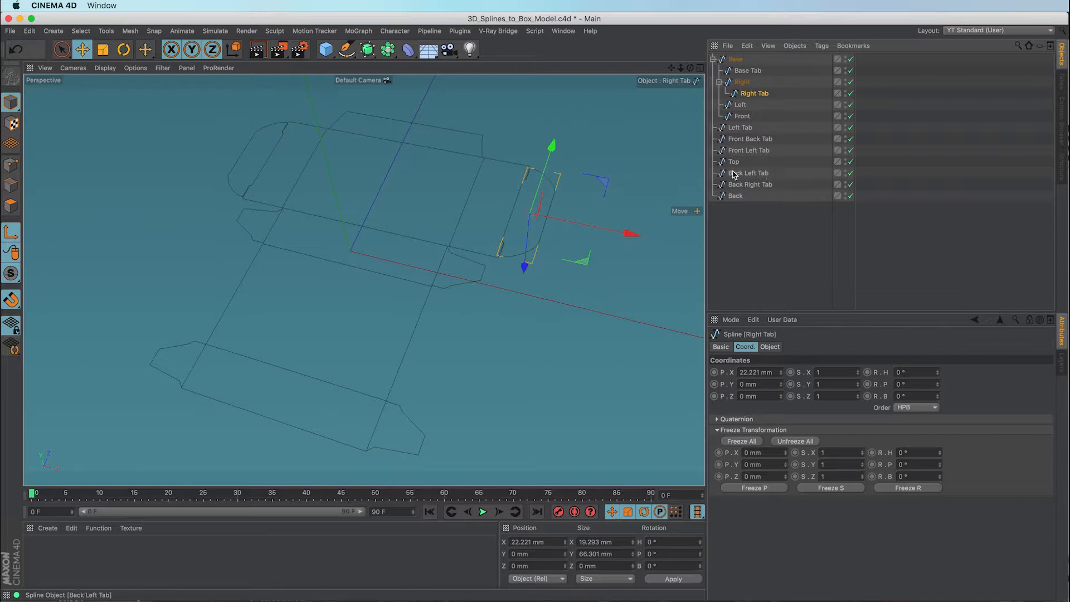
left_click_drag(742, 129, 741, 105)
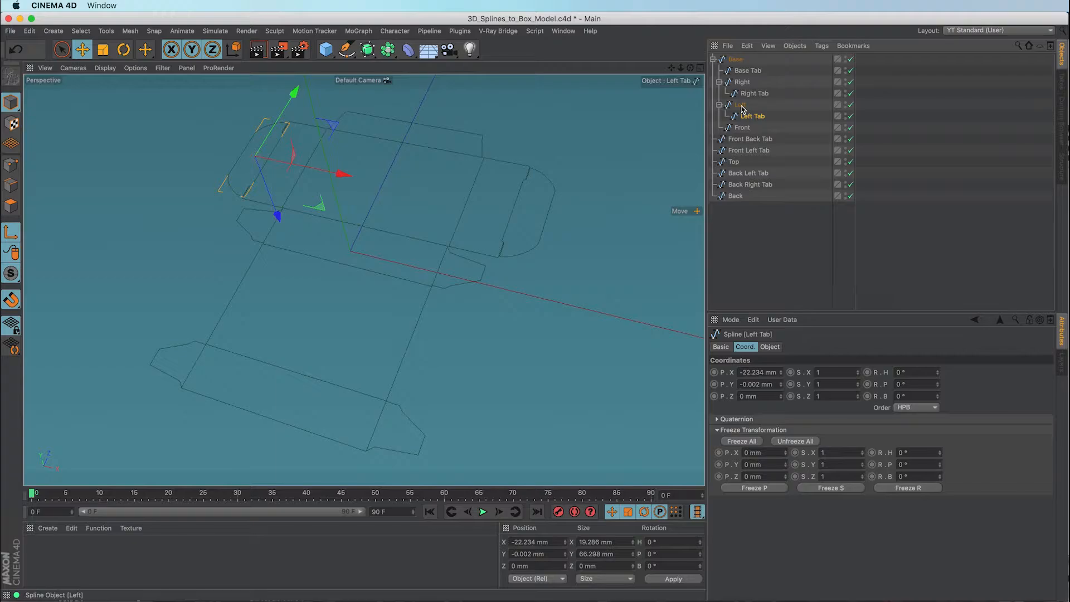
Rename the Front Back Tab spline as Front Right Tab.
left_click(746, 140)
left_click(745, 151, "shift")
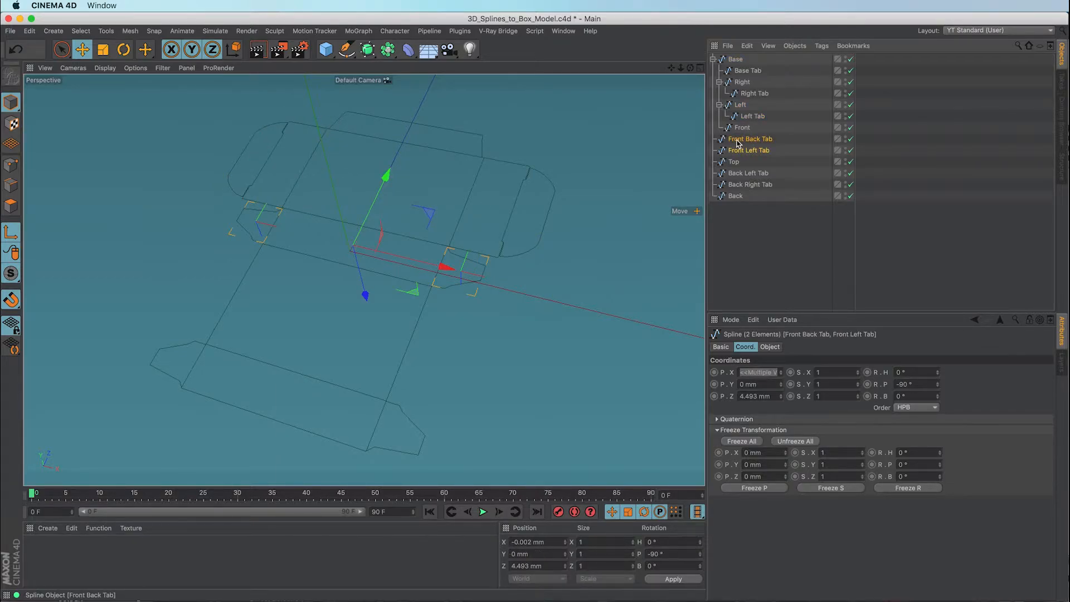
mouse_move(745, 150)
left_mouse_down()
mouse_move(744, 129)
mouse_move(745, 141)
left_mouse_up()
left_click(740, 151)
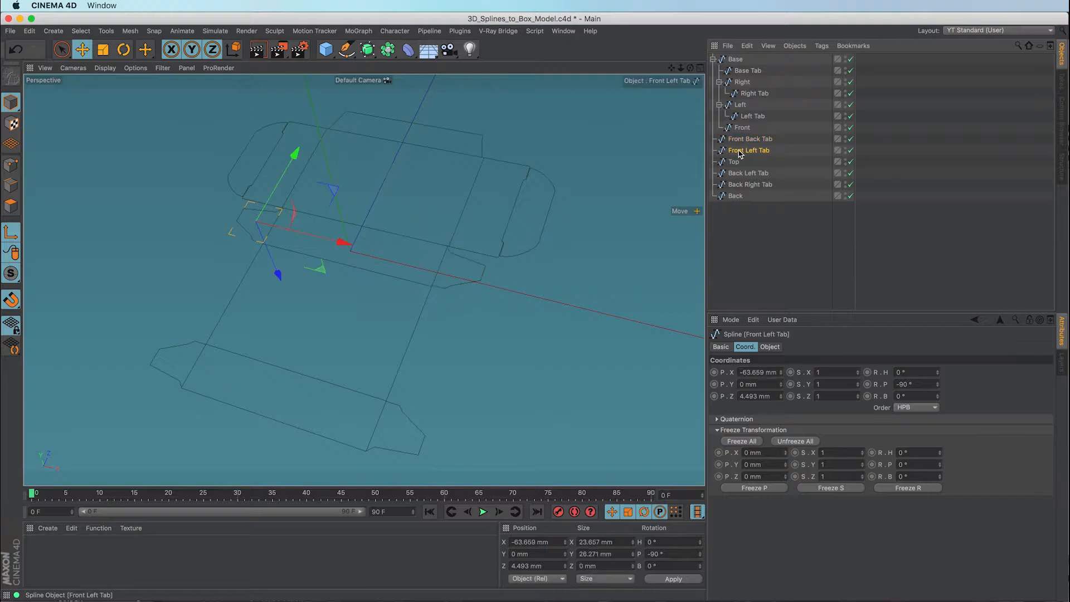
left_click(743, 139)
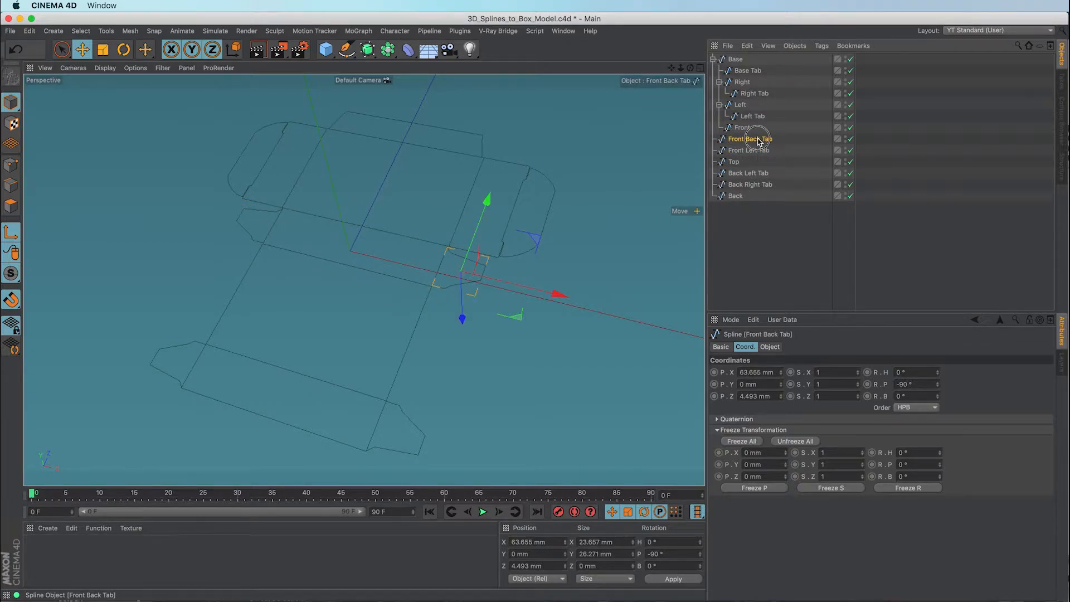
double_click(762, 139)
double_click(749, 140)
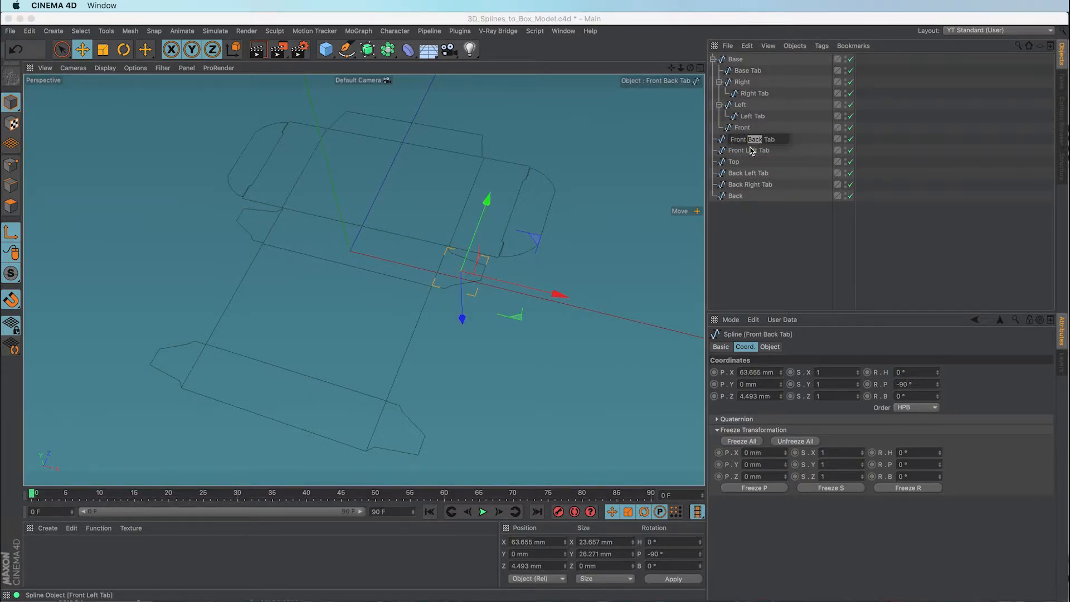
type("Right")
key("Return")
Nest Front Right Tab, Front Left Tab and Top under the Front spline, with both tabs ordered above Top.
left_click(752, 151, "shift")
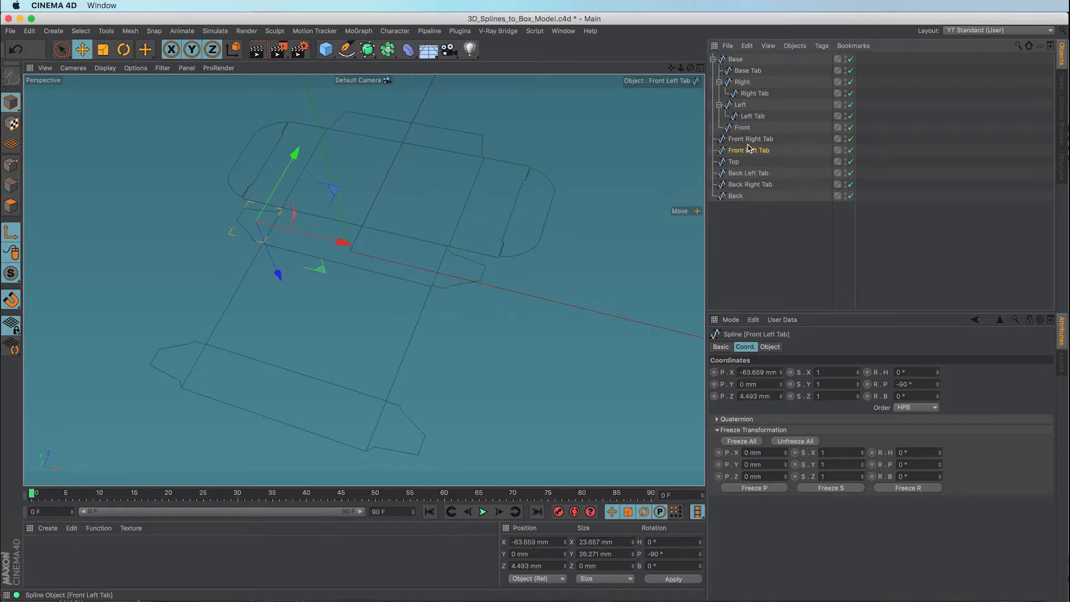
left_click_drag(747, 142, 749, 132)
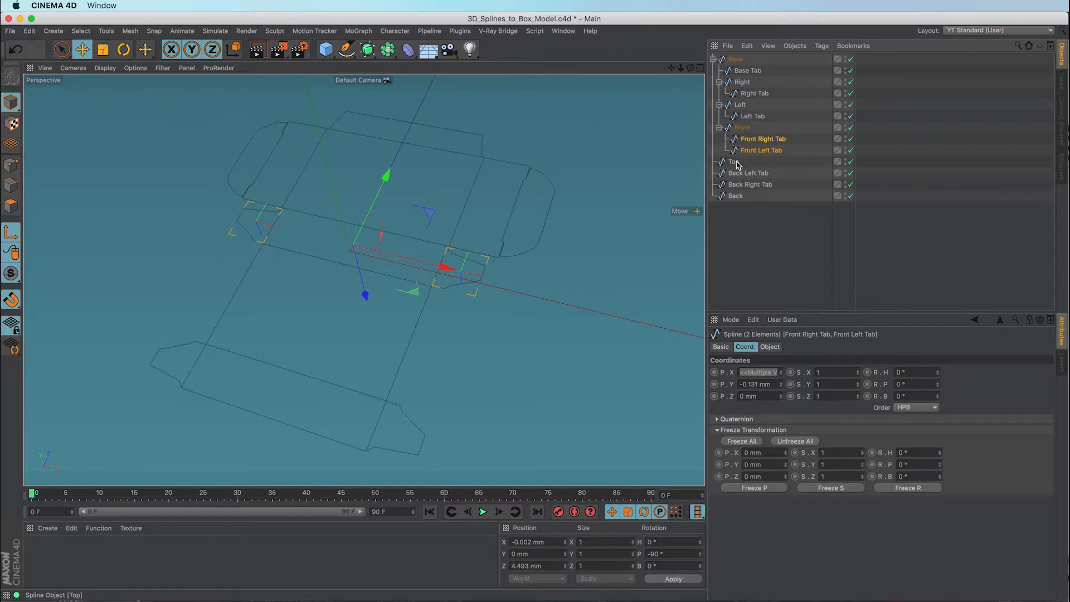
left_click_drag(735, 165, 747, 131)
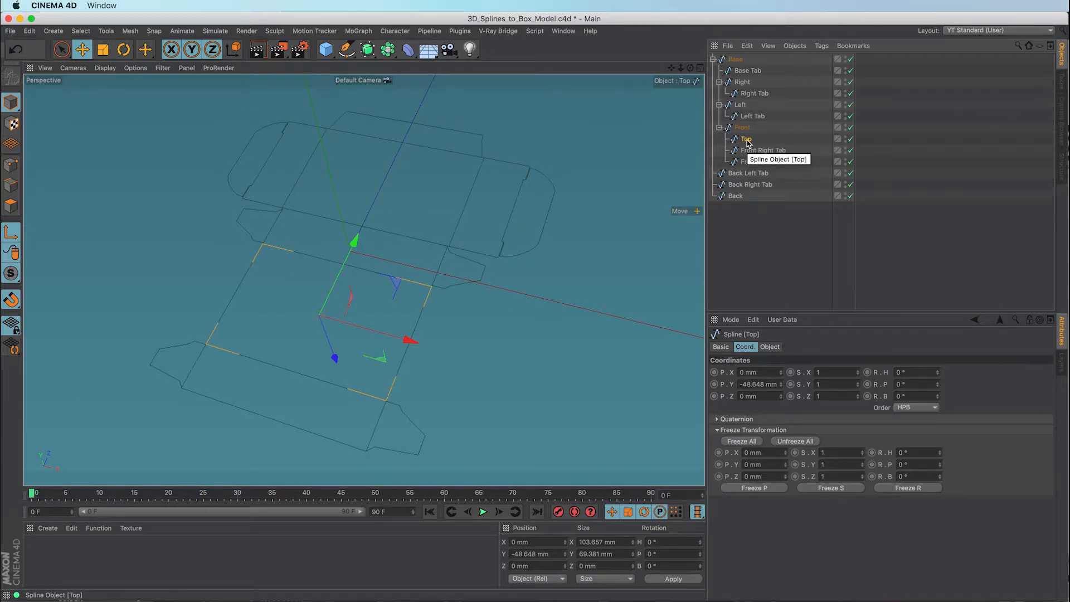
left_click(748, 151)
left_click(753, 162, "shift")
mouse_move(752, 163)
left_mouse_down()
mouse_move(748, 135)
mouse_move(748, 197)
mouse_move(746, 162)
left_mouse_up()
Nest Back under the Top spline, and Back Left Tab and Back Right Tab under Back.
left_click(746, 162)
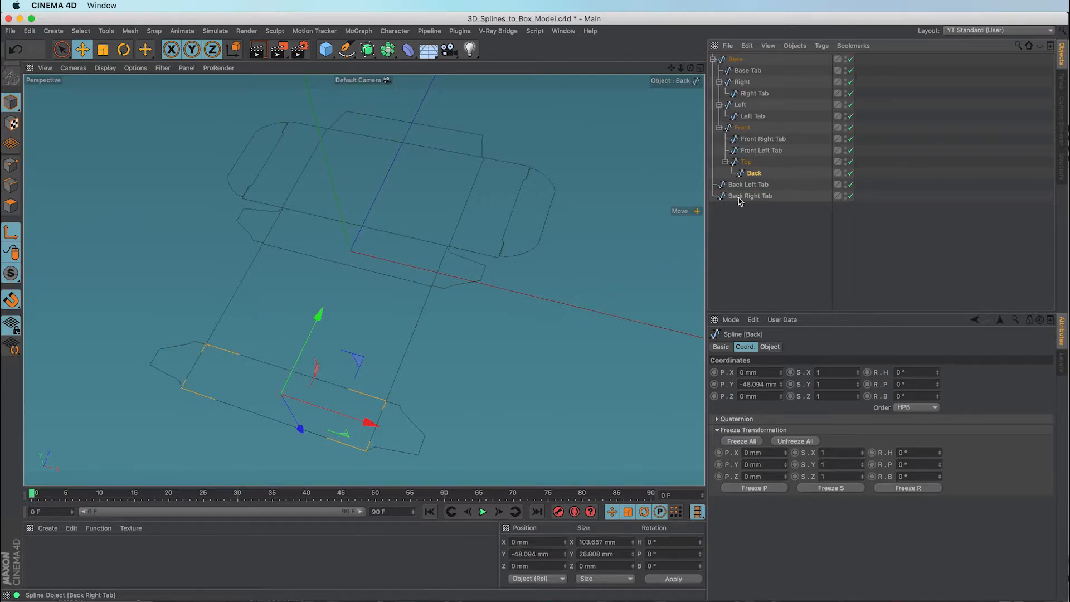
left_click_drag(746, 213, 762, 175)
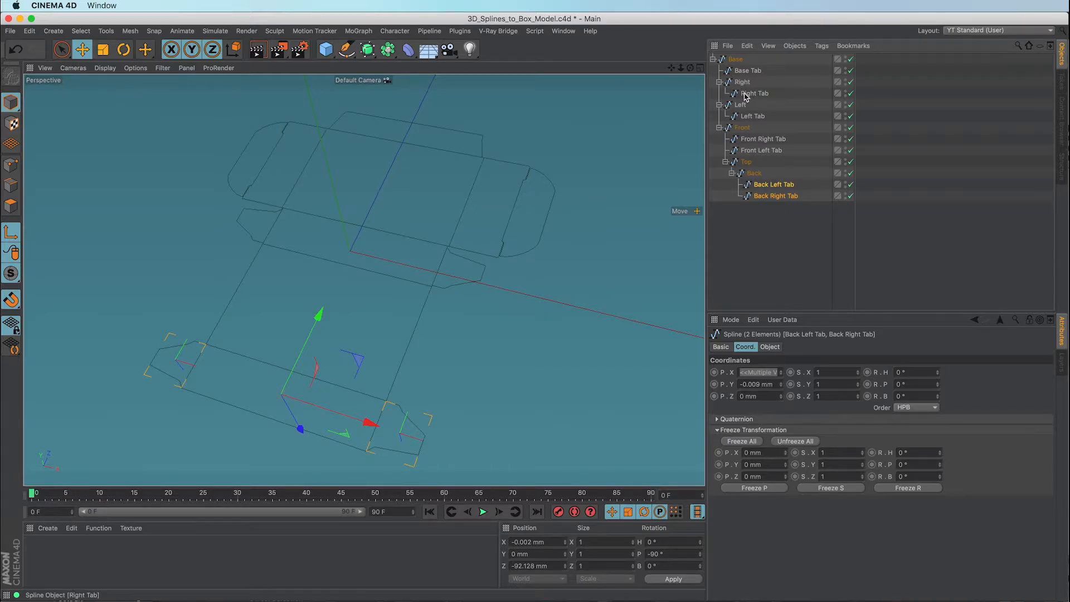
Try moving the Base spline's axis about 7 mm along X, and undo the move.
left_click(737, 59)
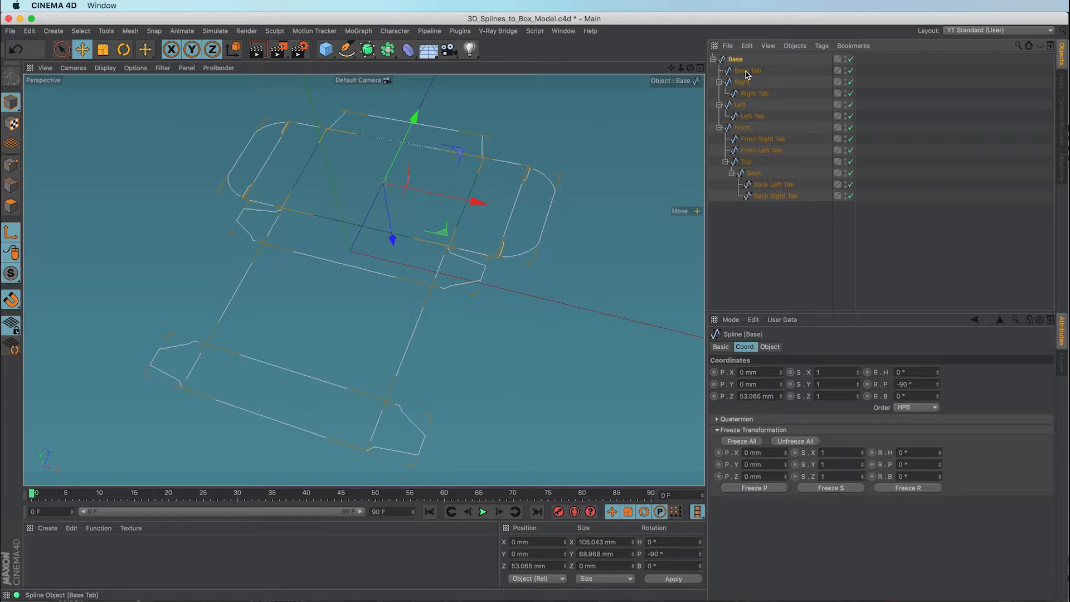
left_click(746, 71)
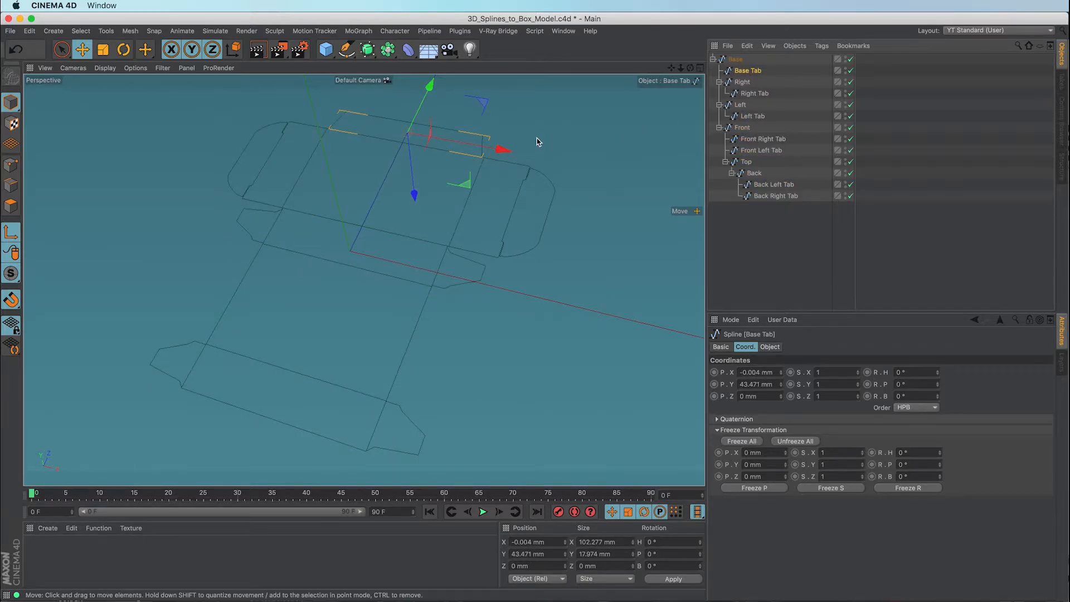
left_click(737, 60)
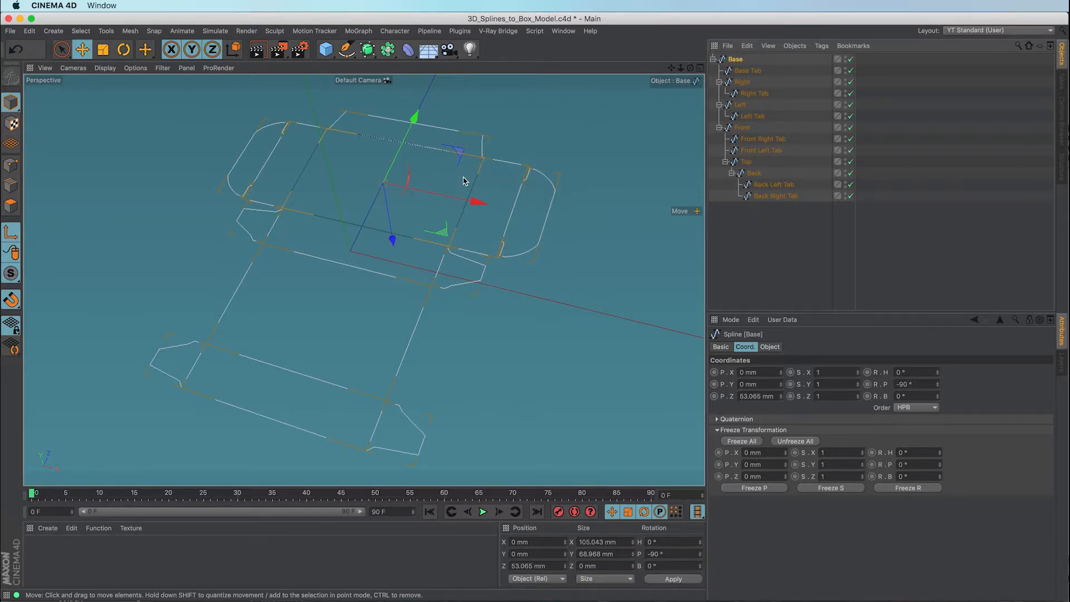
left_click(11, 232)
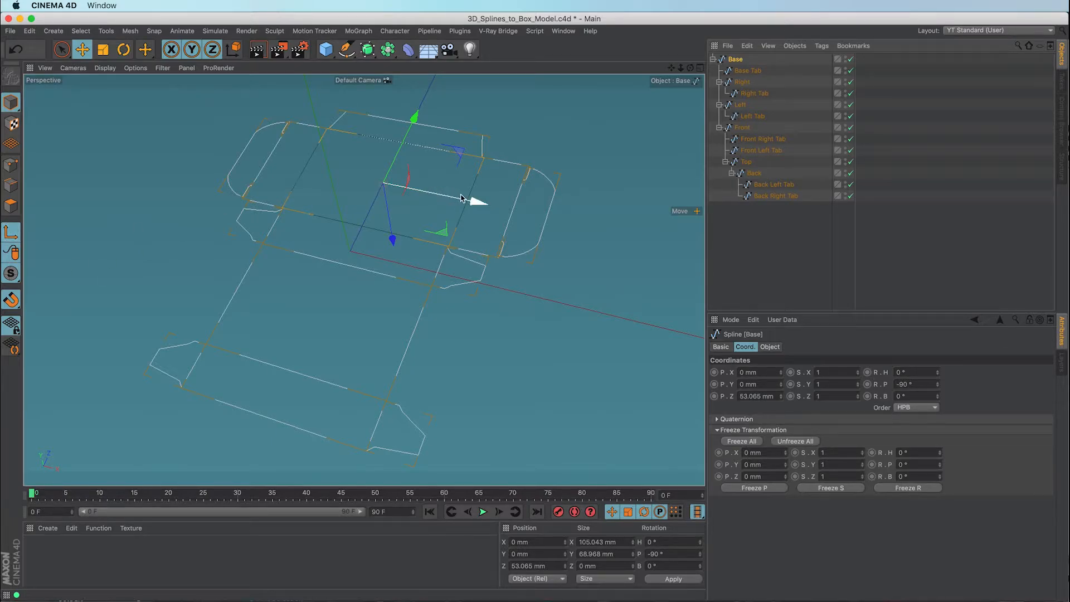
left_click_drag(456, 204, 471, 215)
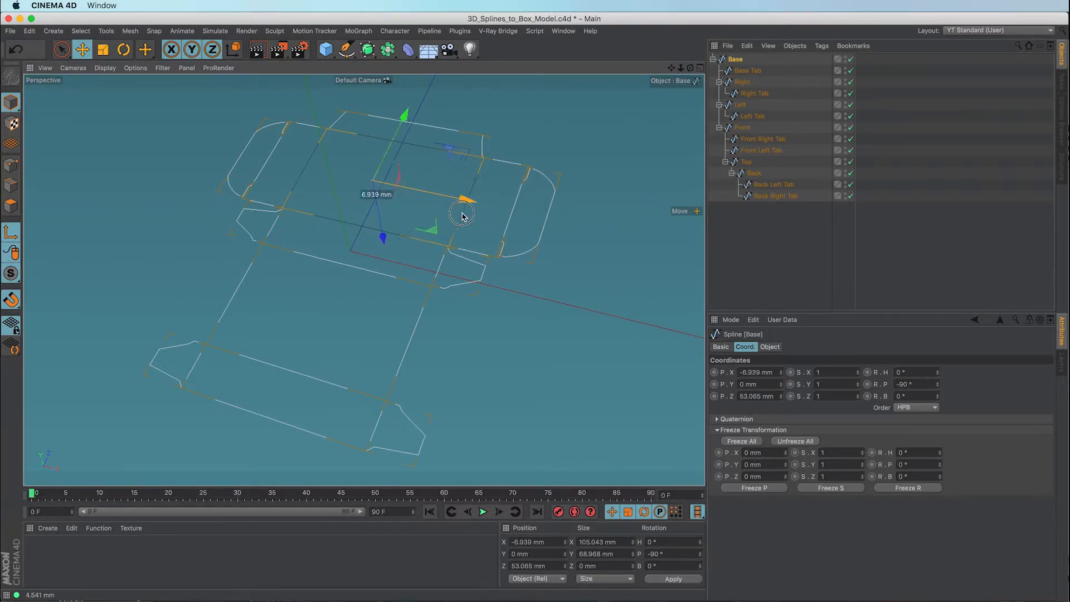
key("super+z")
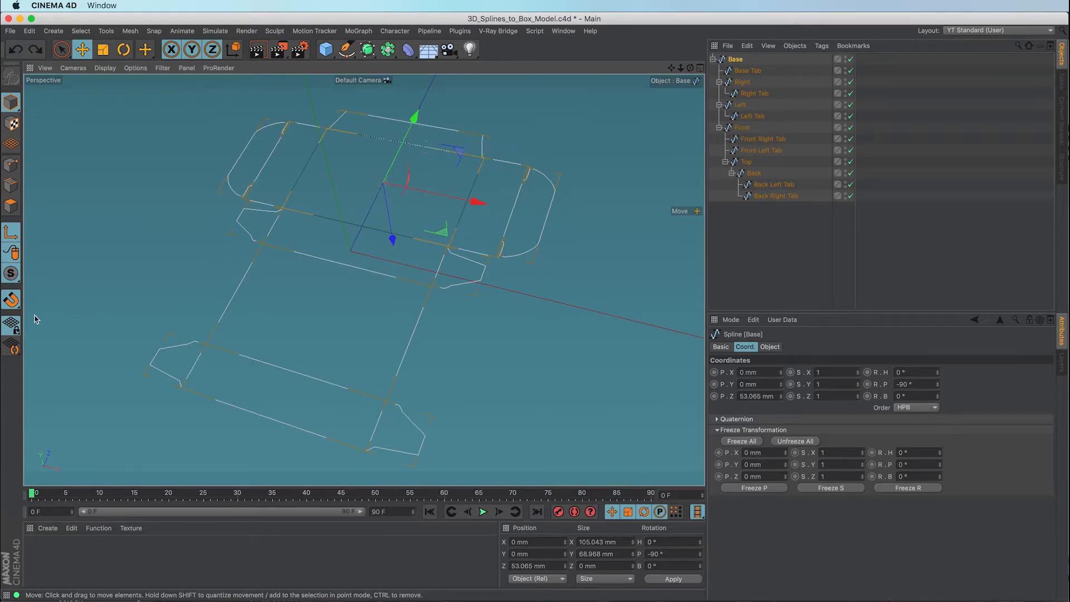
Open the Axis Center tool and dock its window between the material and coordinate managers.
left_click(15, 305)
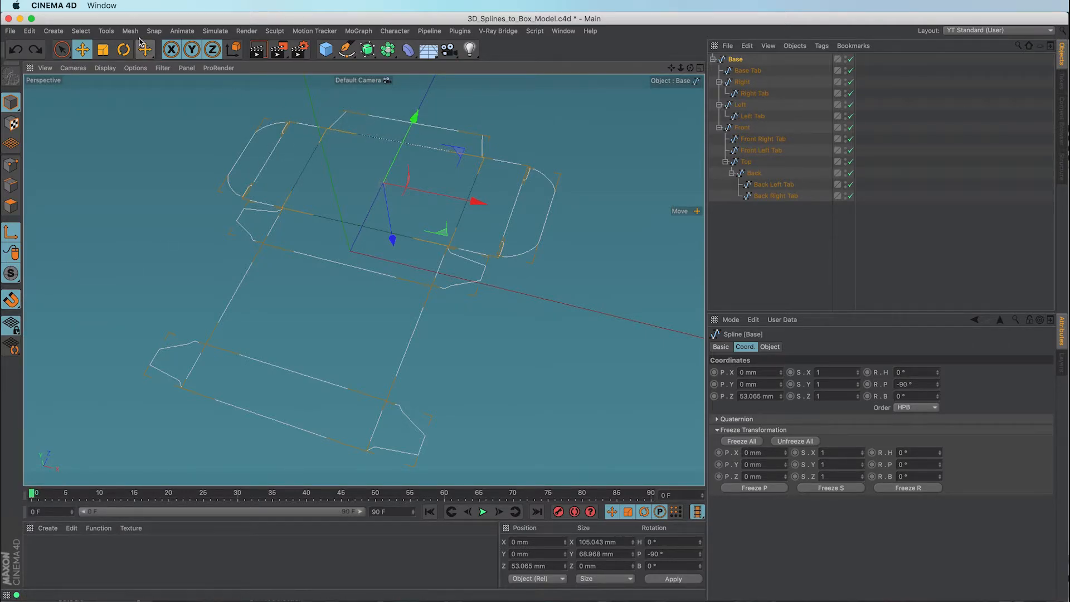
left_click(107, 32)
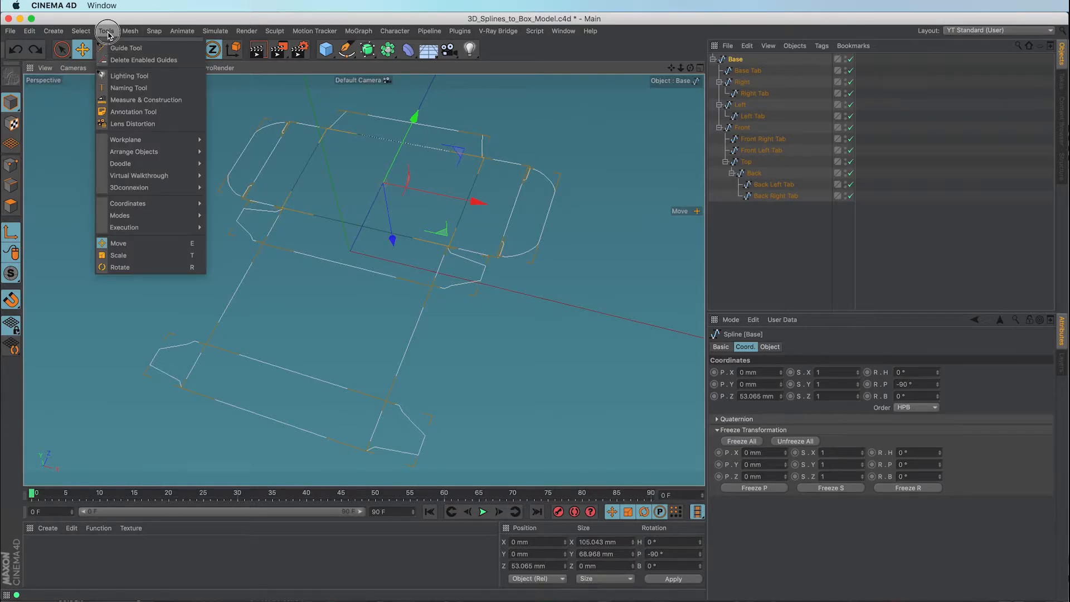
mouse_move(130, 34)
mouse_move(148, 139)
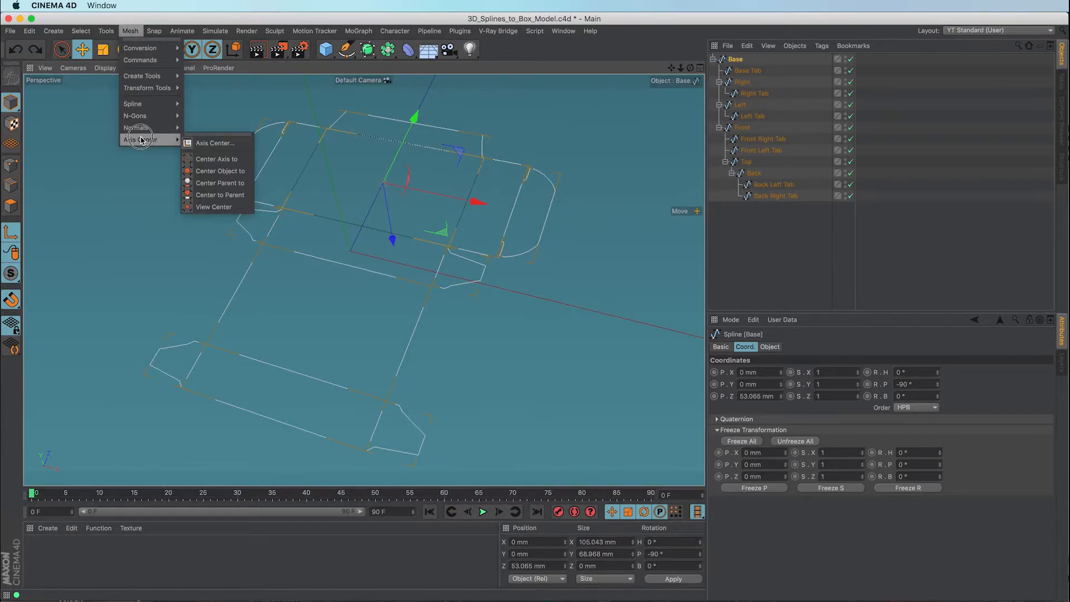
left_click(213, 144)
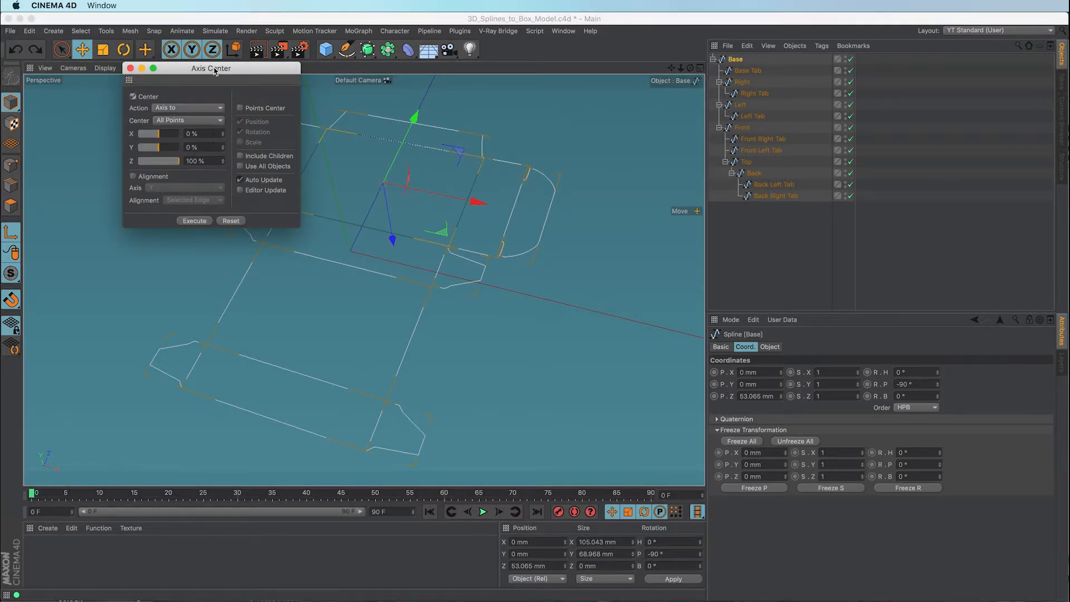
left_click_drag(214, 71, 587, 298)
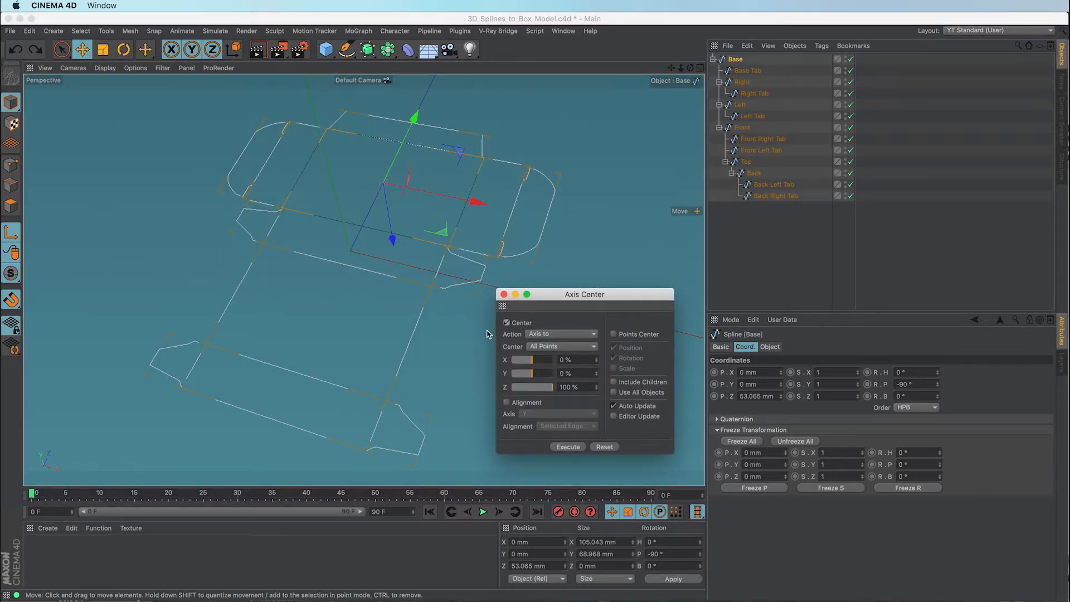
left_click_drag(502, 306, 499, 536)
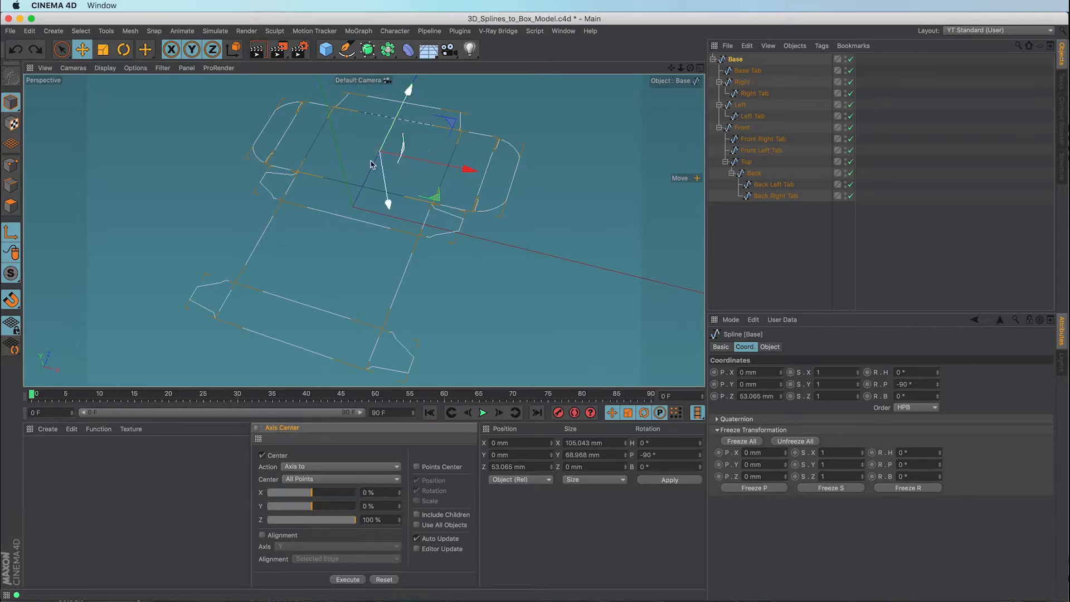
Rotate the Base spline's axis 90° about X to a pitch of 0°, leaving the spline itself in place.
key("r")
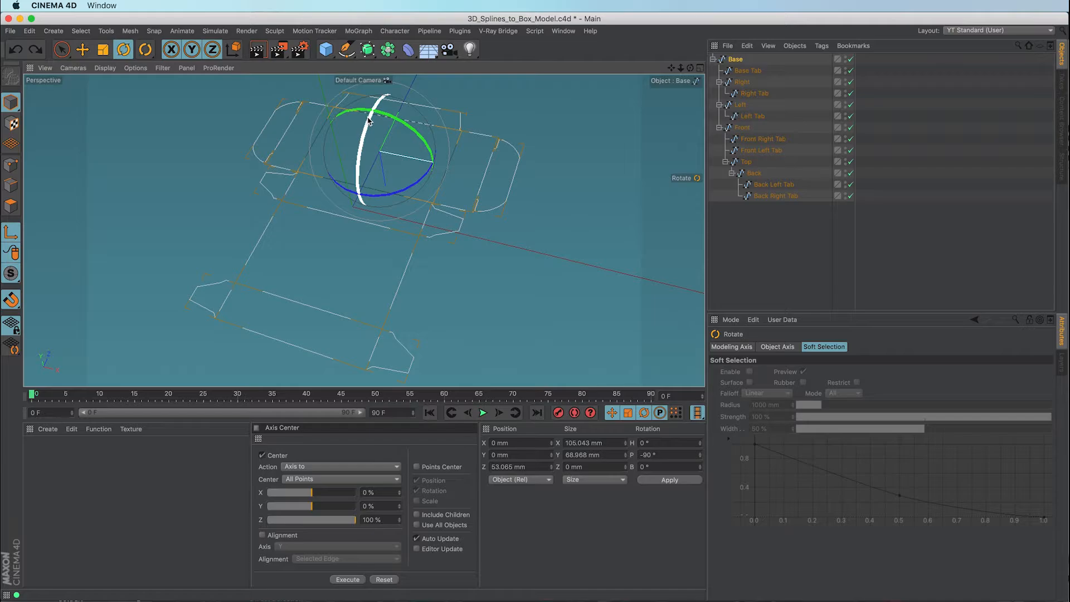
left_click_drag(368, 119, 361, 201)
key("e")
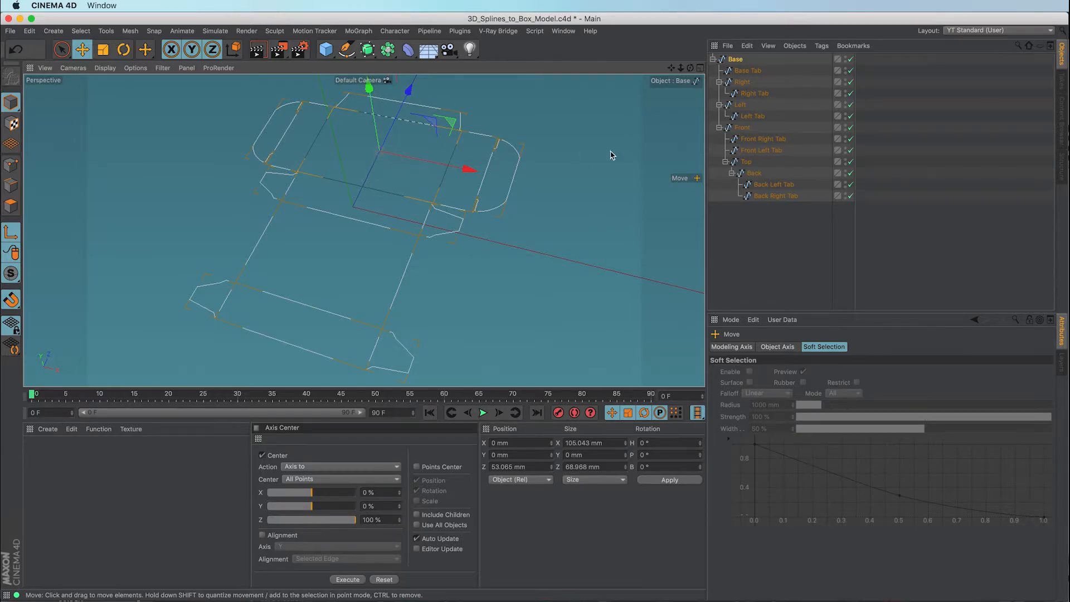
left_click(737, 59)
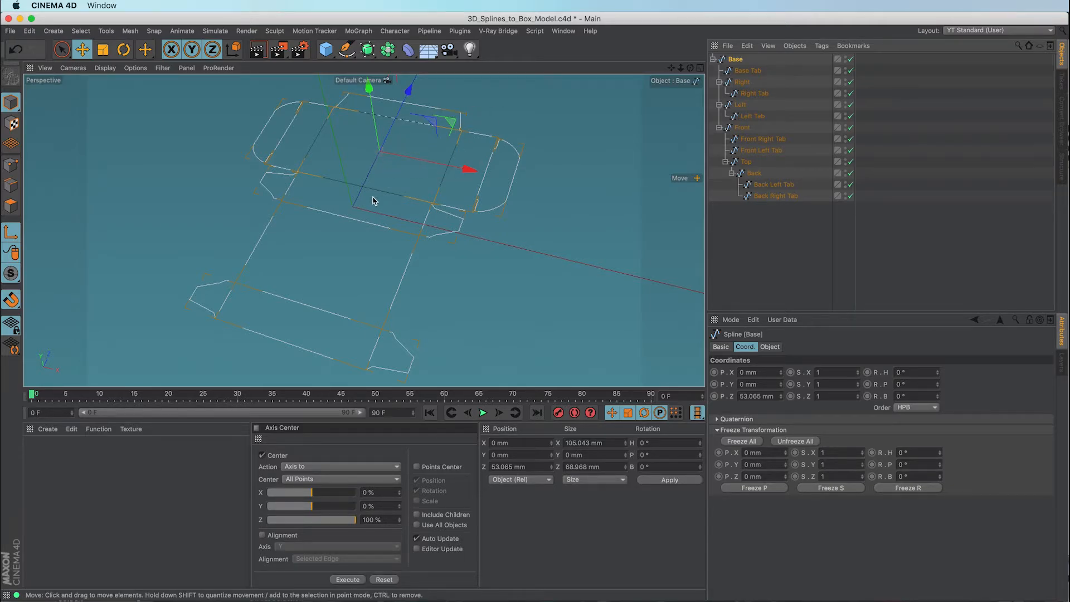
Rotate the Base Tab spline's axis about X to a pitch of 0°, leaving the spline itself in place.
left_click(746, 71)
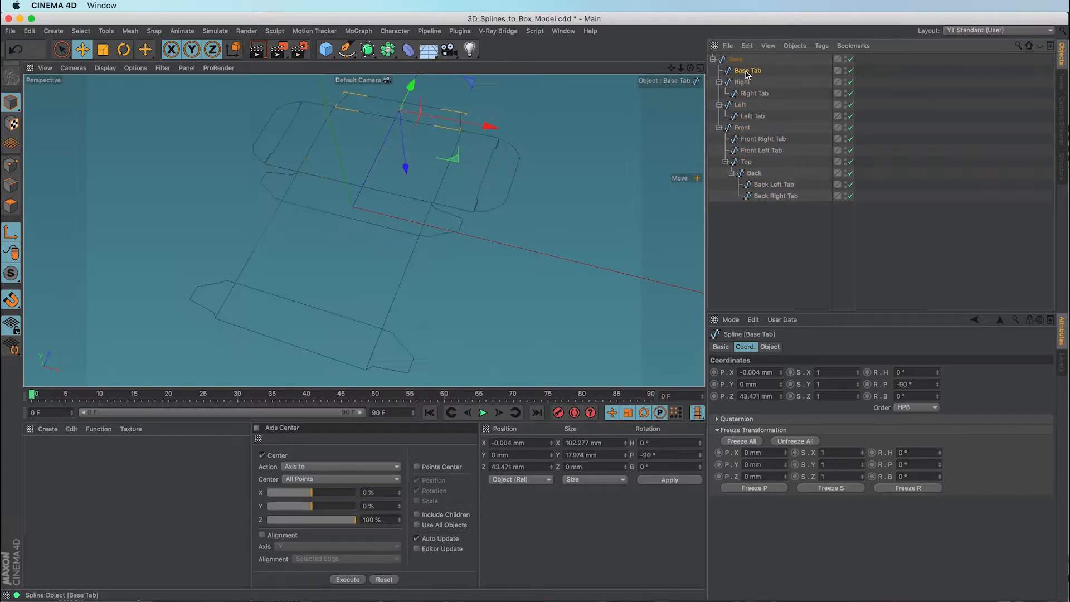
left_click_drag(612, 183, 602, 268, "alt")
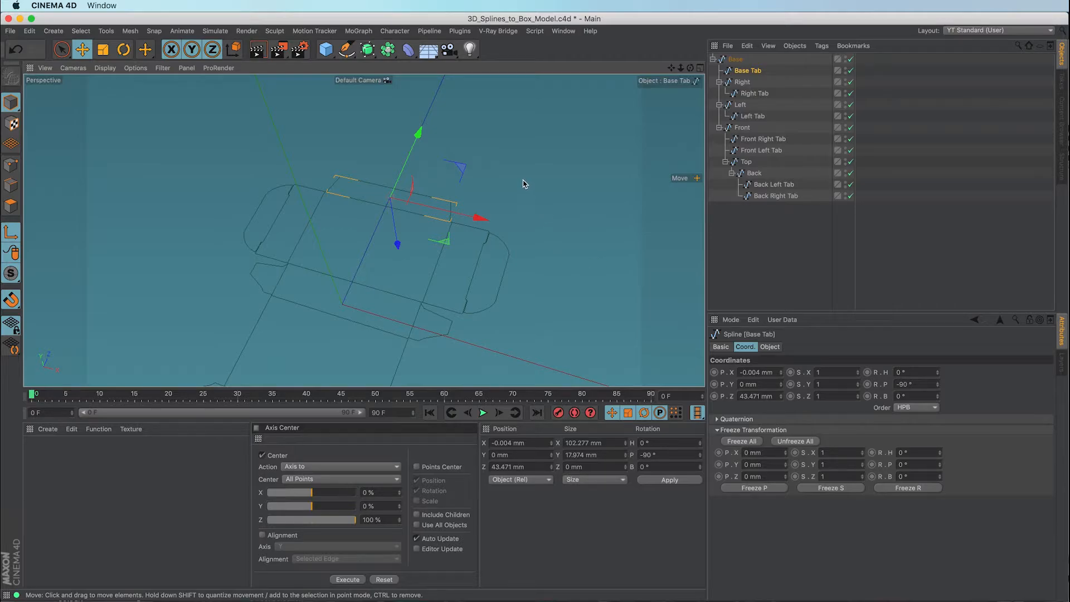
key("r")
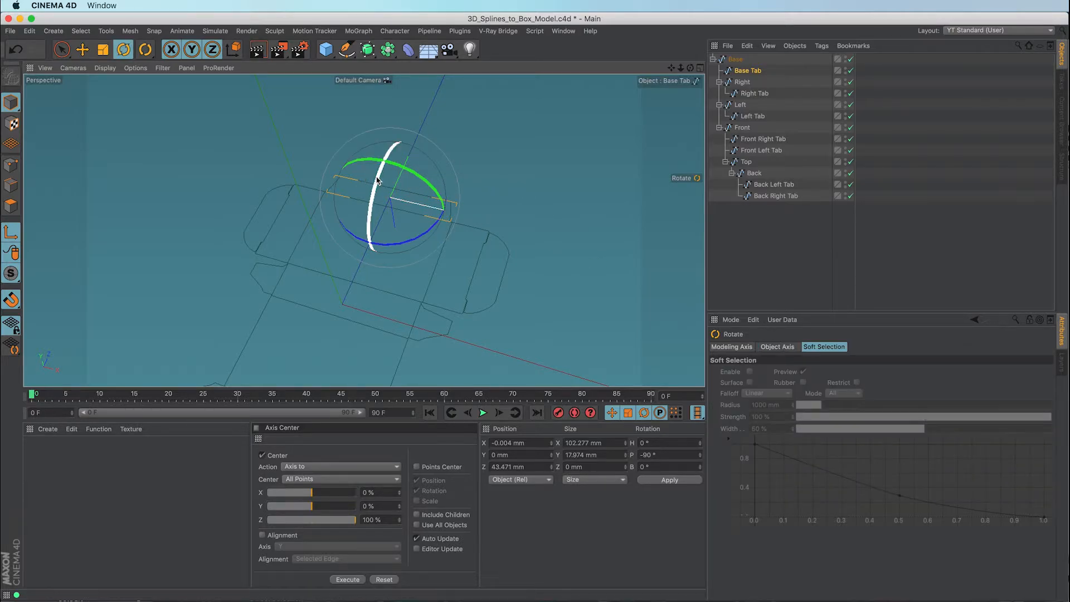
left_click_drag(375, 177, 373, 253)
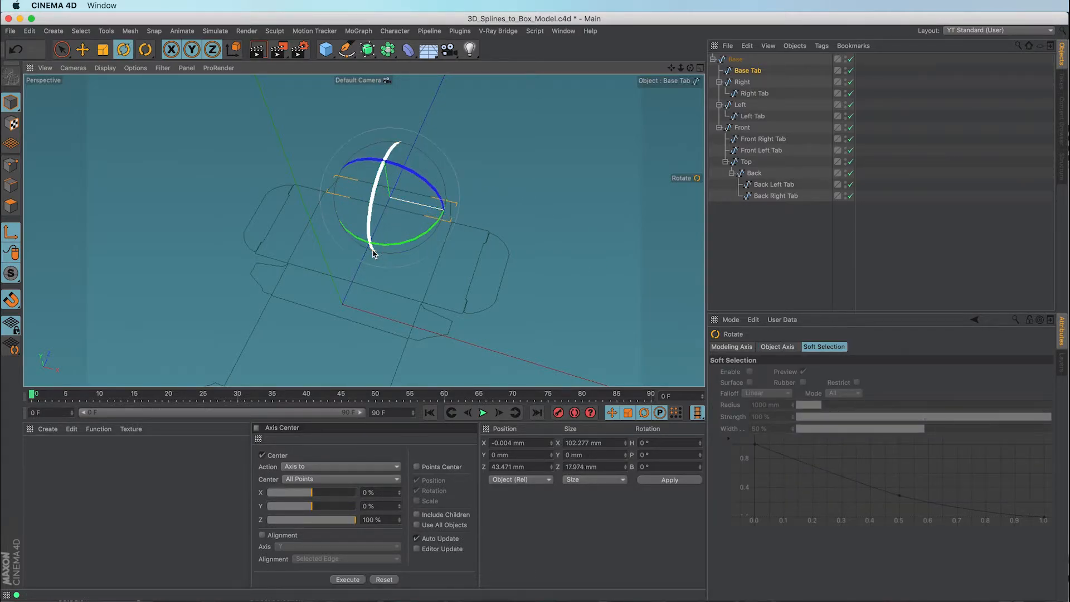
key("e")
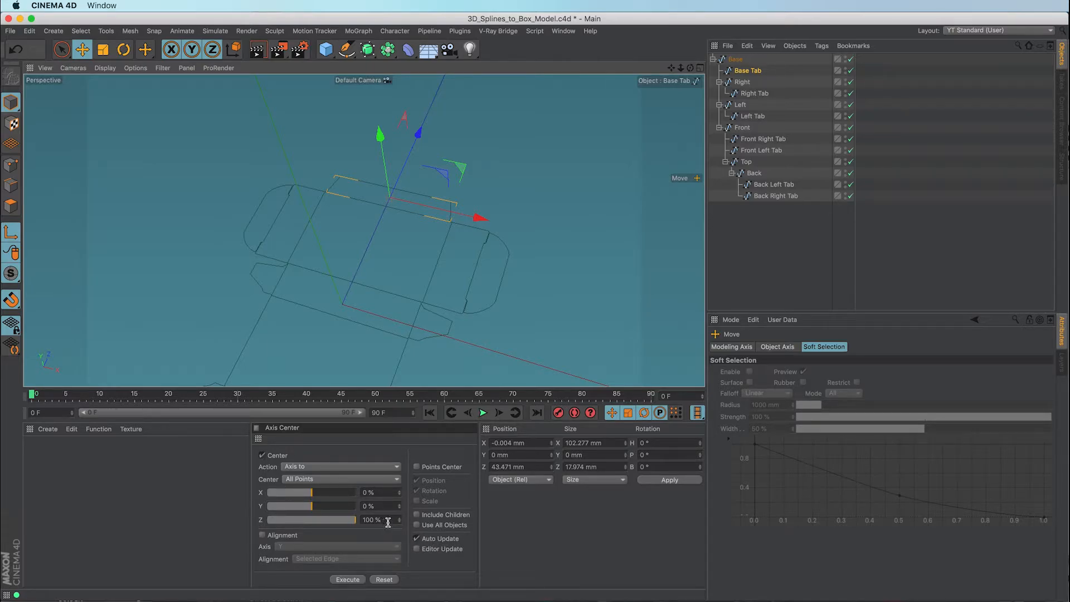
Set the Axis Center Z offset to -100% to place the Base Tab's axis on its fold edge with Base.
double_click(362, 519)
type("0")
key("Return")
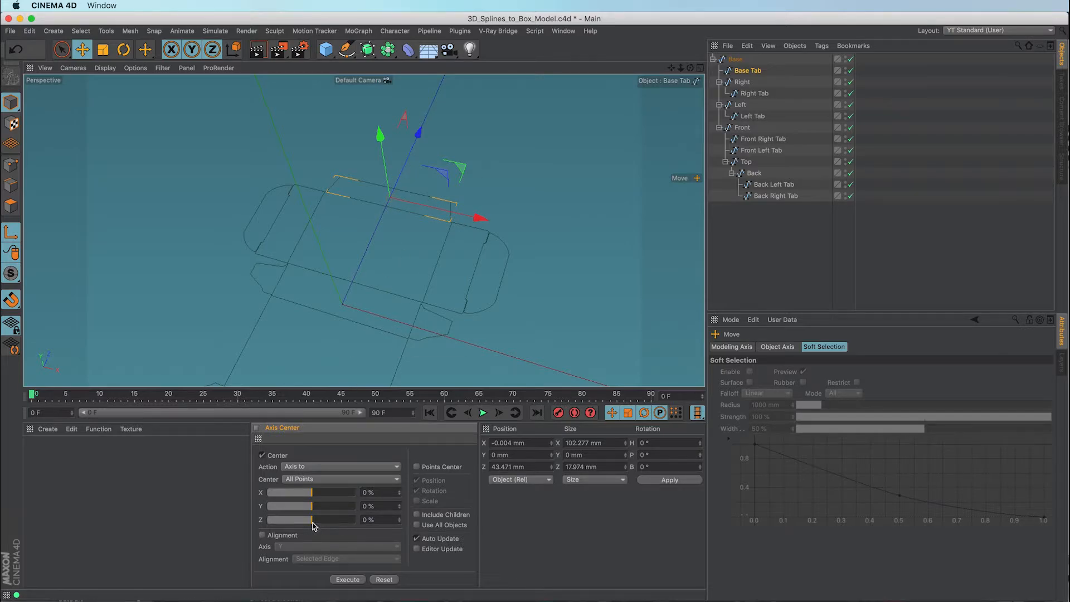
left_click_drag(312, 525, 268, 517)
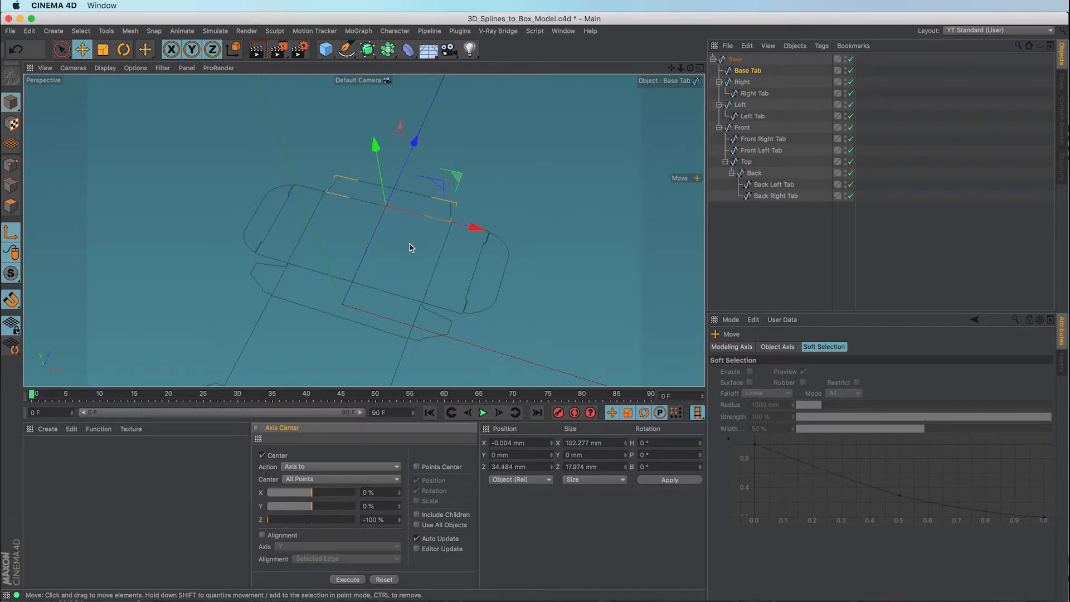
Turn the Base Tab's axis 180° about Y so its Z axis points towards the Base panel.
left_click(742, 84)
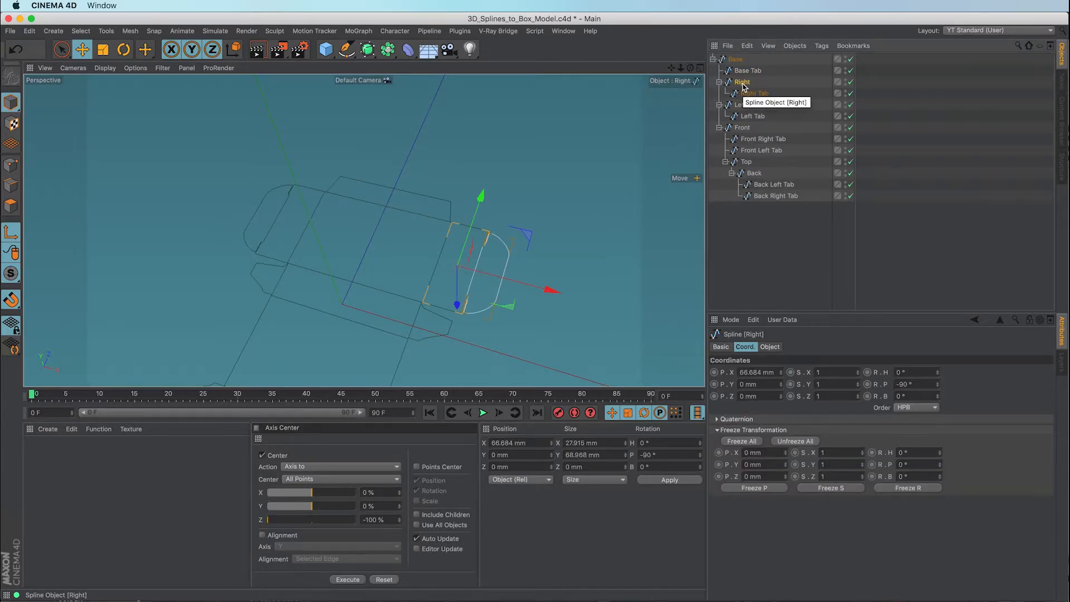
left_click(745, 71)
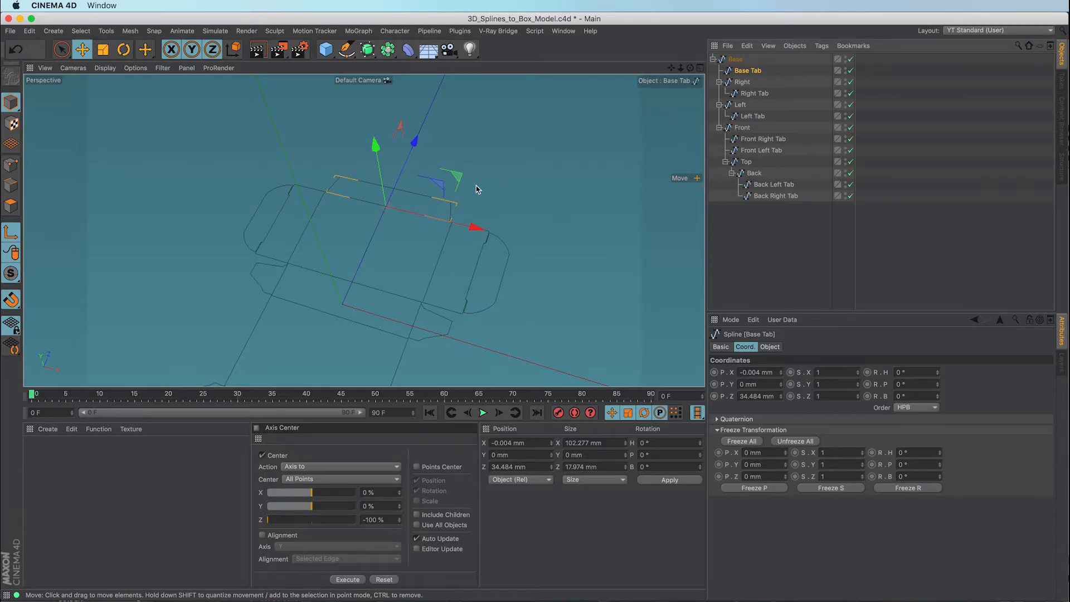
key("r")
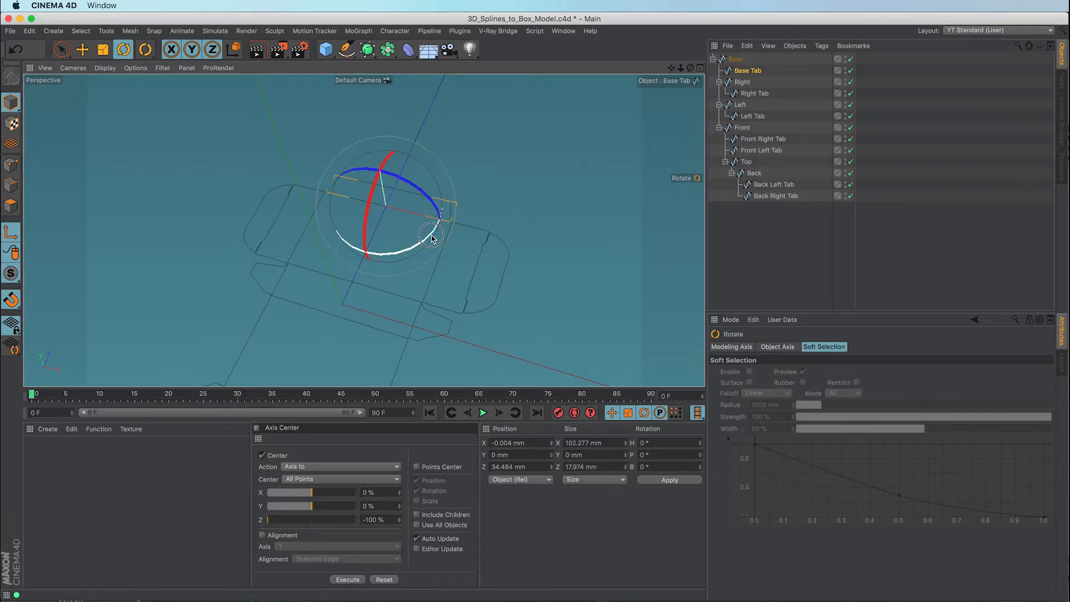
left_click_drag(427, 243, 333, 171)
key("e")
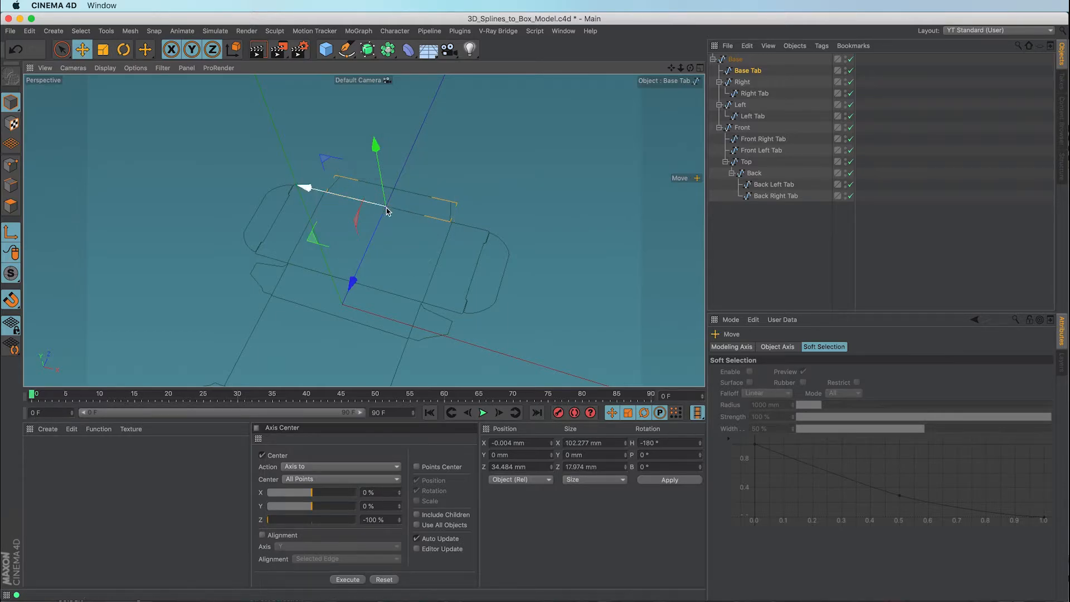
Rotate the Right spline's axis to a pitch of 0° and a heading of 90°, with Z pointing towards Base.
left_click(743, 82)
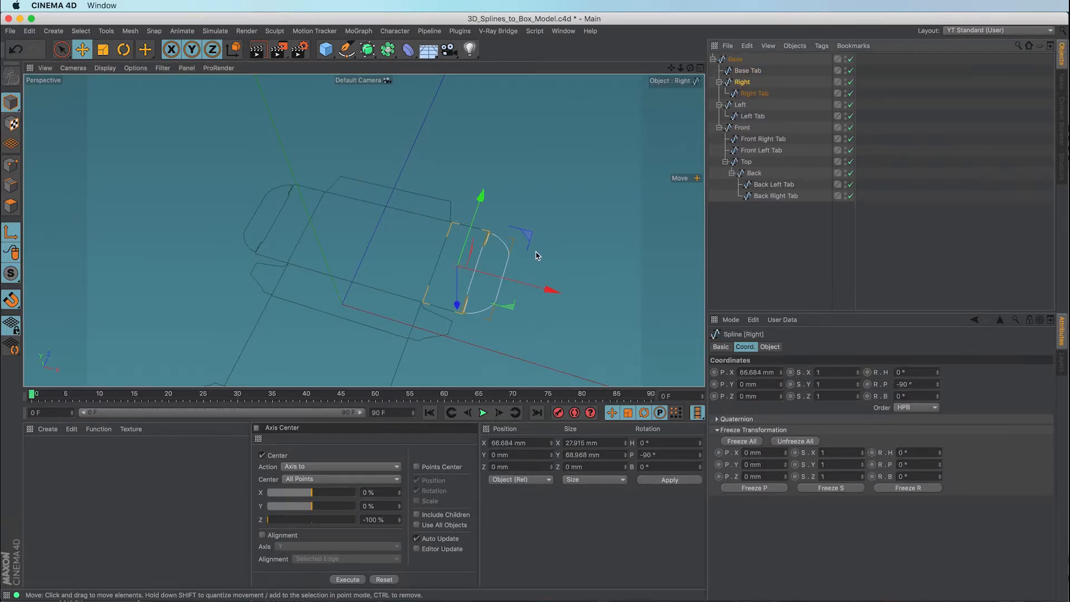
key("r")
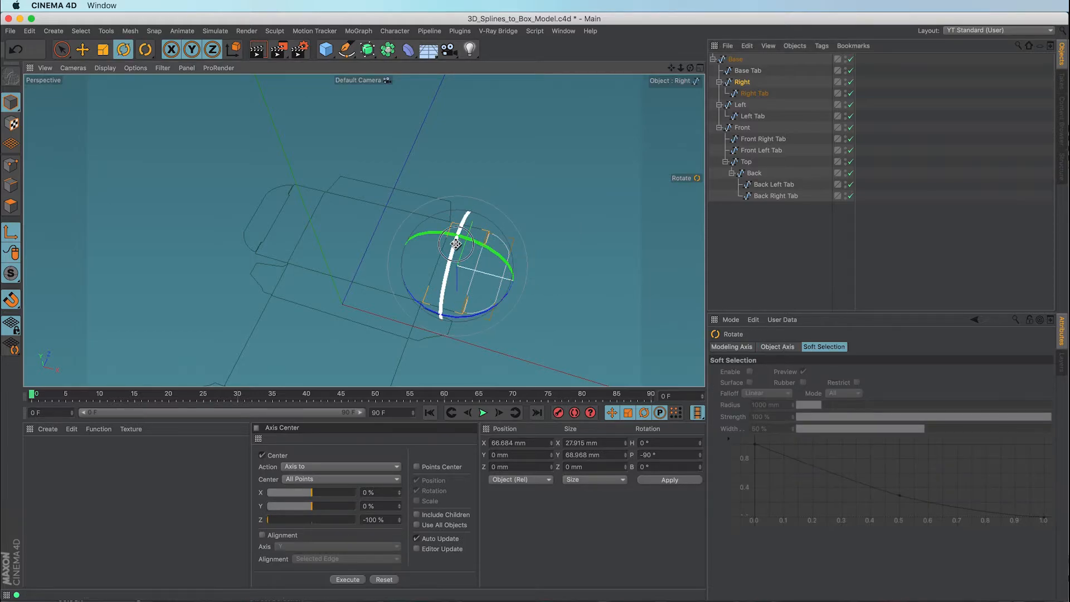
left_click_drag(456, 244, 454, 375)
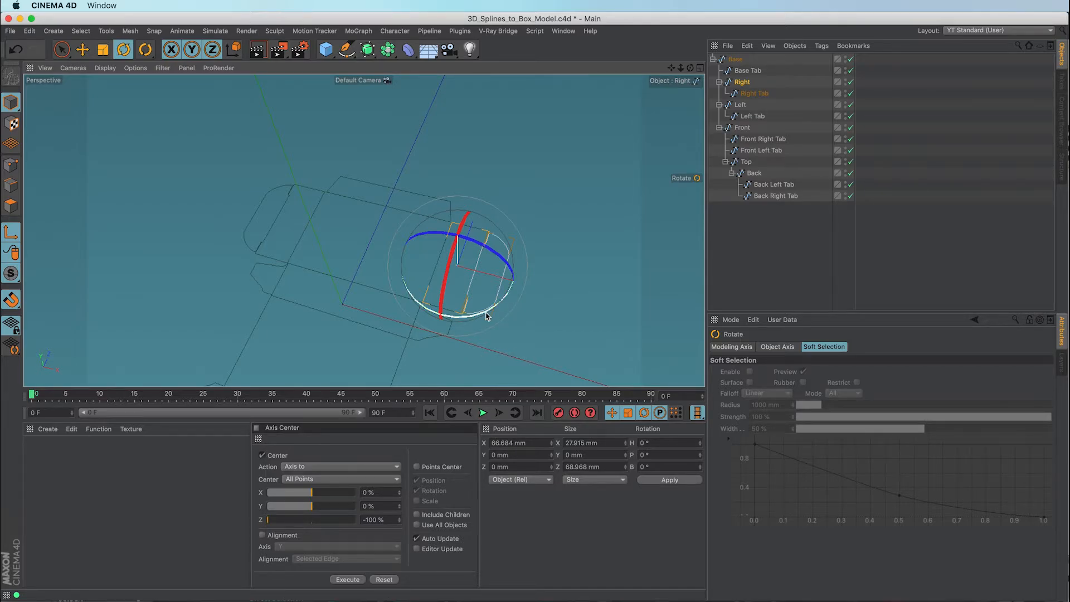
left_click_drag(485, 315, 503, 251)
key("e")
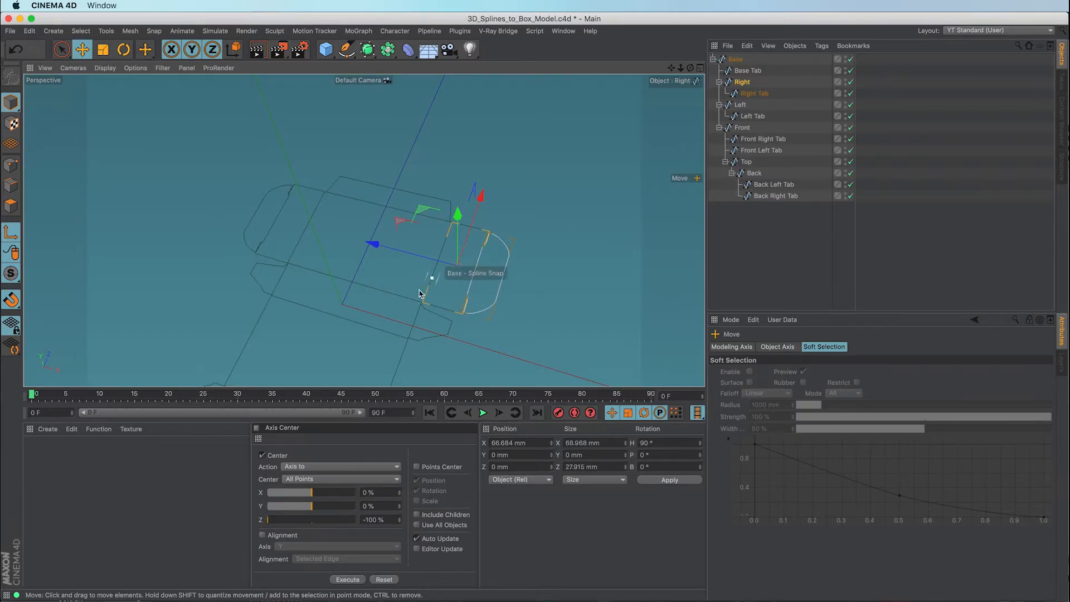
Place the Right spline's axis on its fold edge with Base using Axis Center offsets of 0% X and 100% Z.
double_click(382, 521)
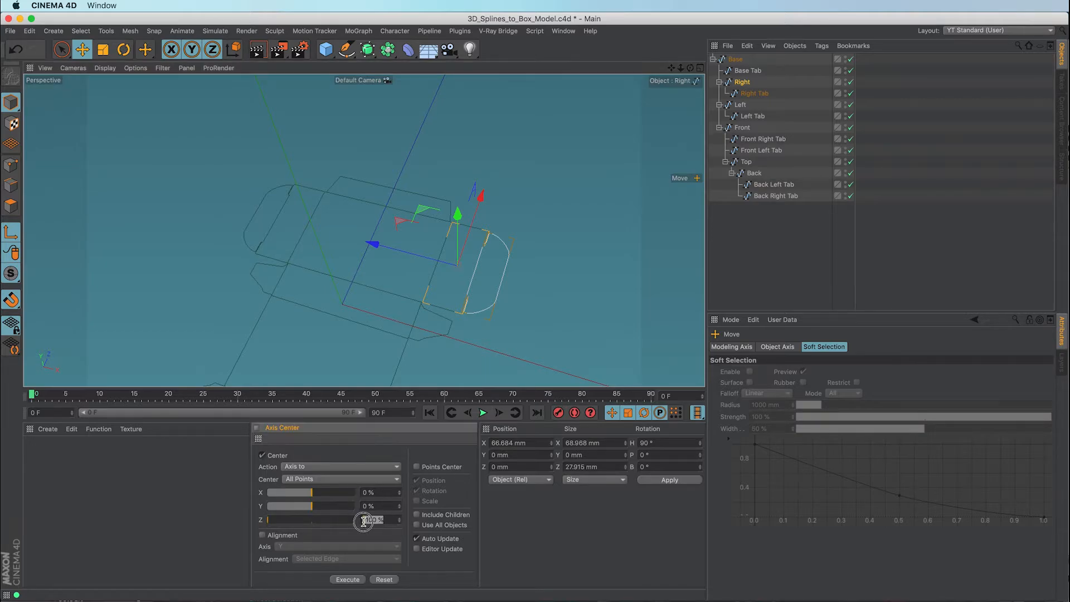
type("0")
key("Return")
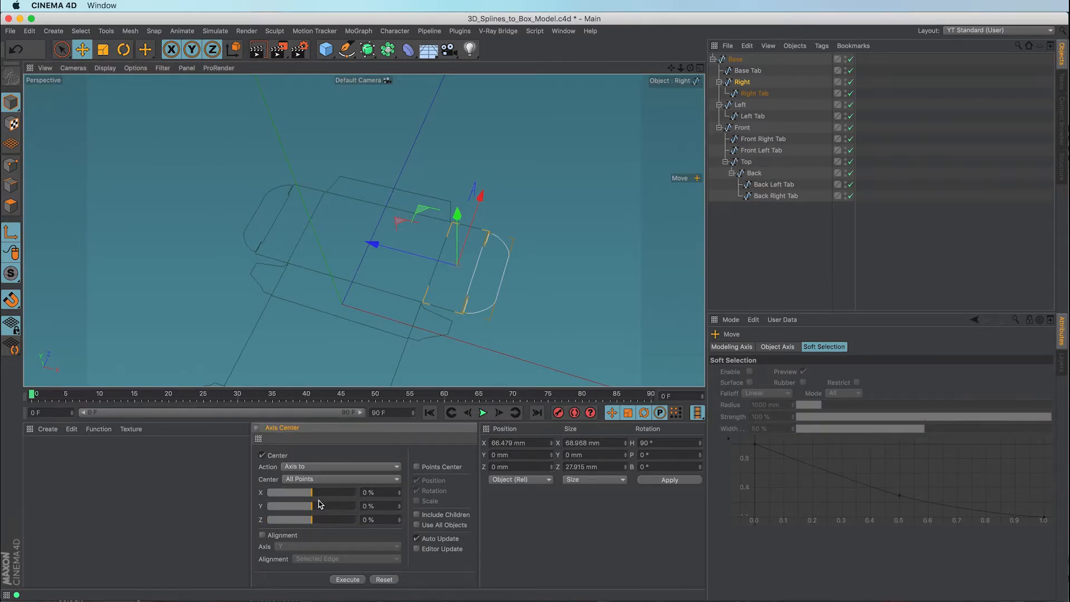
left_click_drag(311, 492, 244, 493)
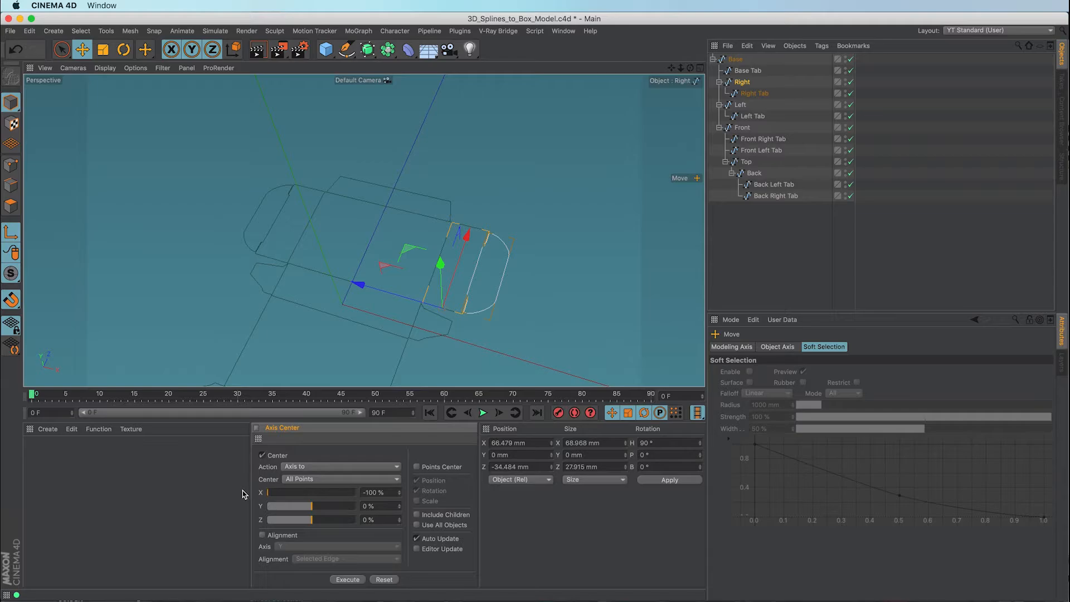
left_click_drag(334, 498, 393, 524)
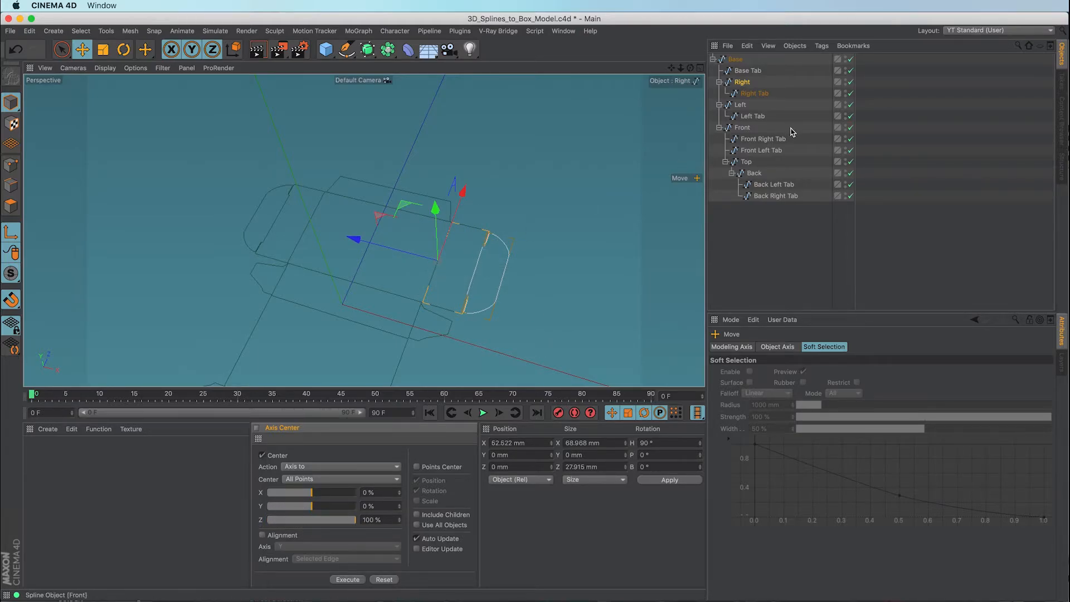
Rotate the Right Tab's axis to 0° heading, pitch and bank, and move it along Z to about -26.7 mm on its fold edge.
left_click(755, 94)
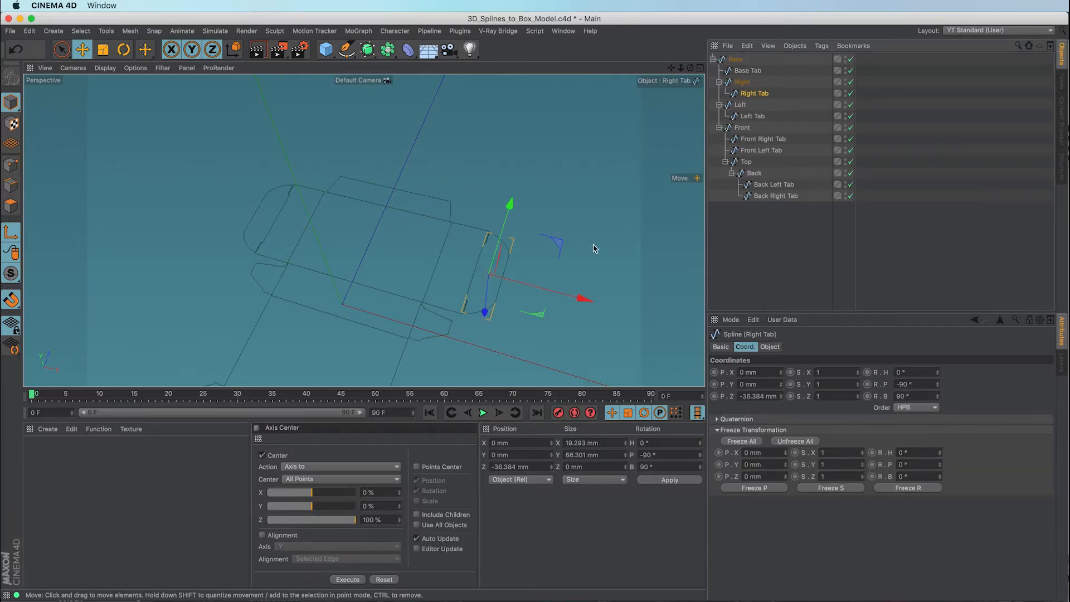
key("r")
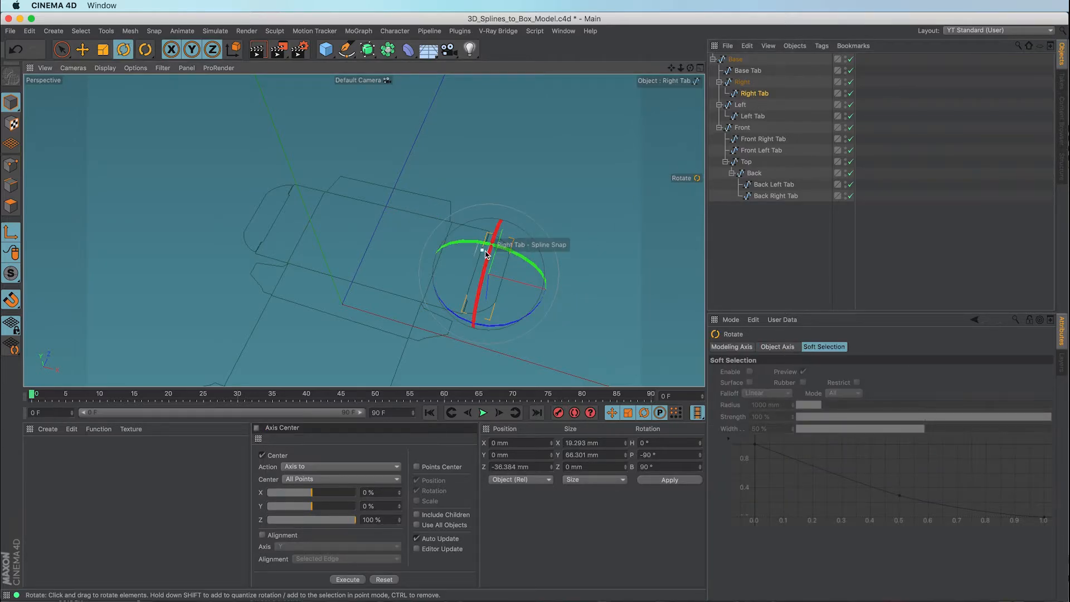
left_click_drag(486, 240, 477, 382)
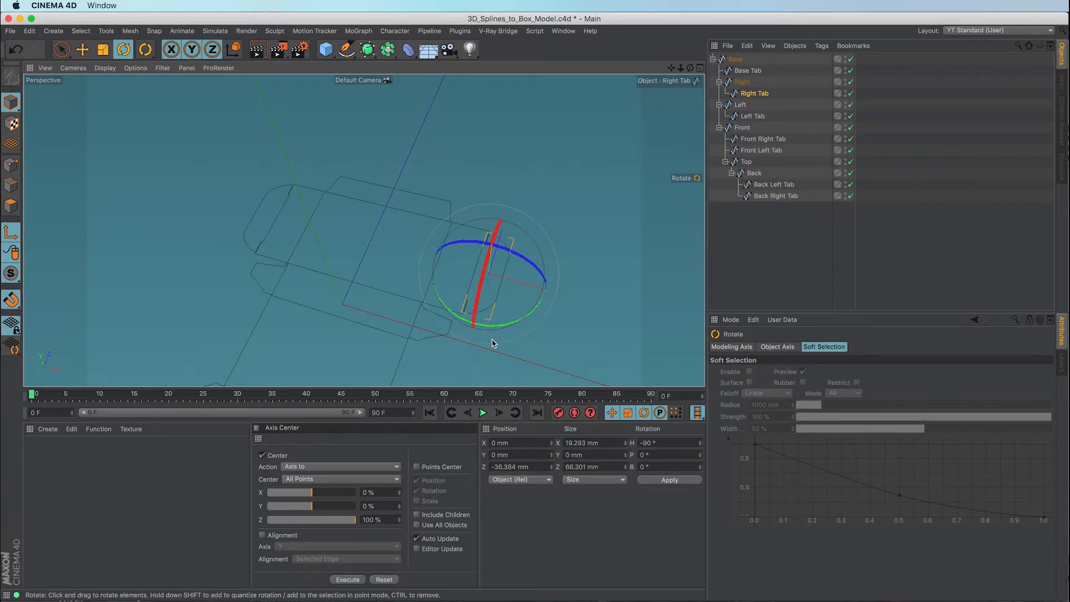
left_click_drag(492, 328, 540, 273)
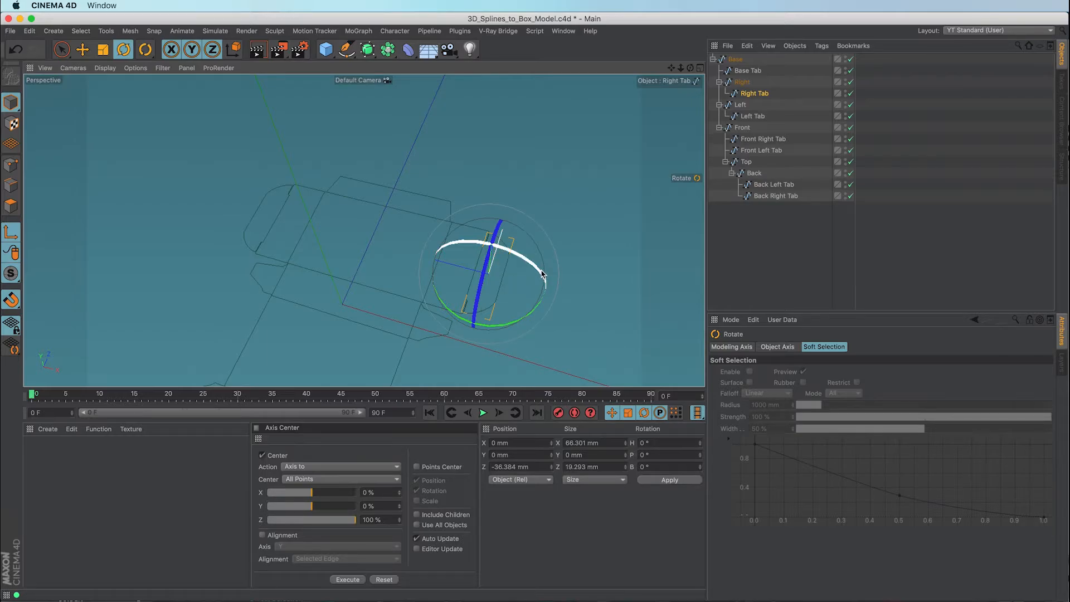
key("e")
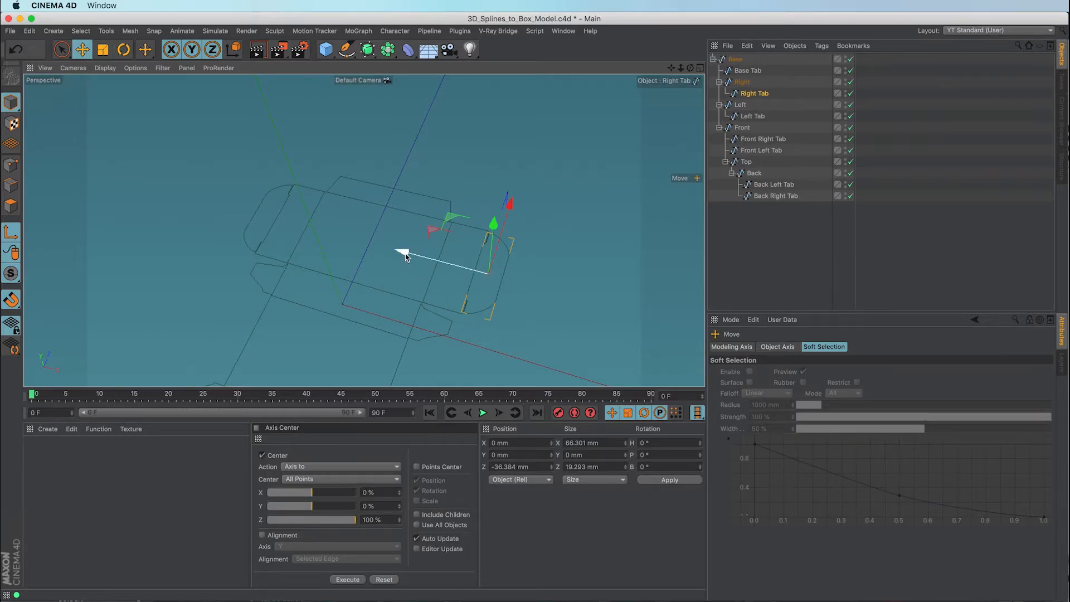
left_click_drag(406, 256, 393, 250)
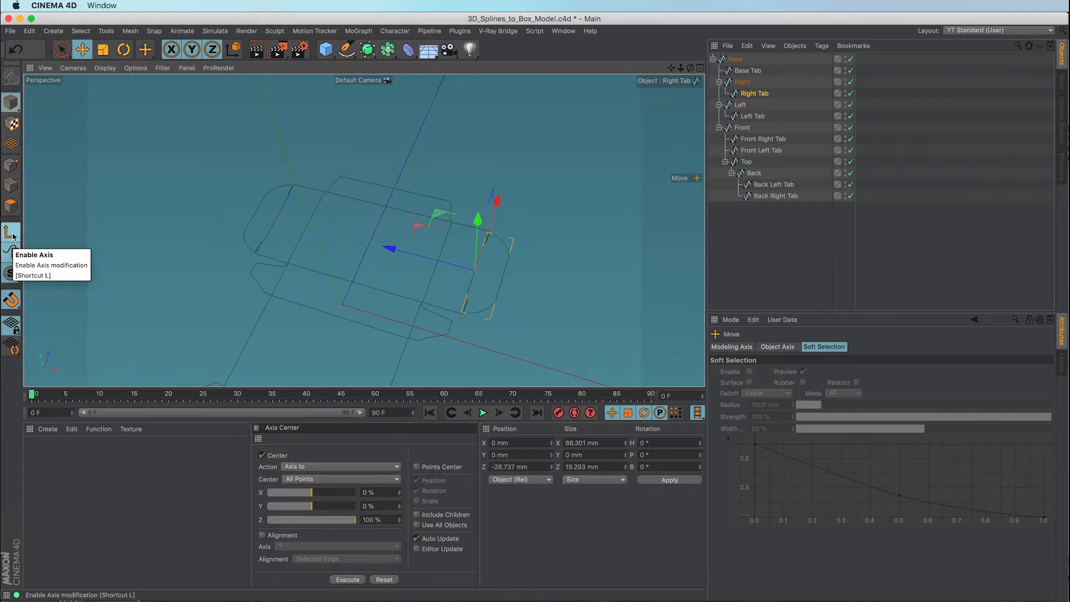
Rotate the Left spline's axis to -90° heading and 0° pitch, and move it to about X -52.7 mm on its fold edge with Base.
left_click(740, 105)
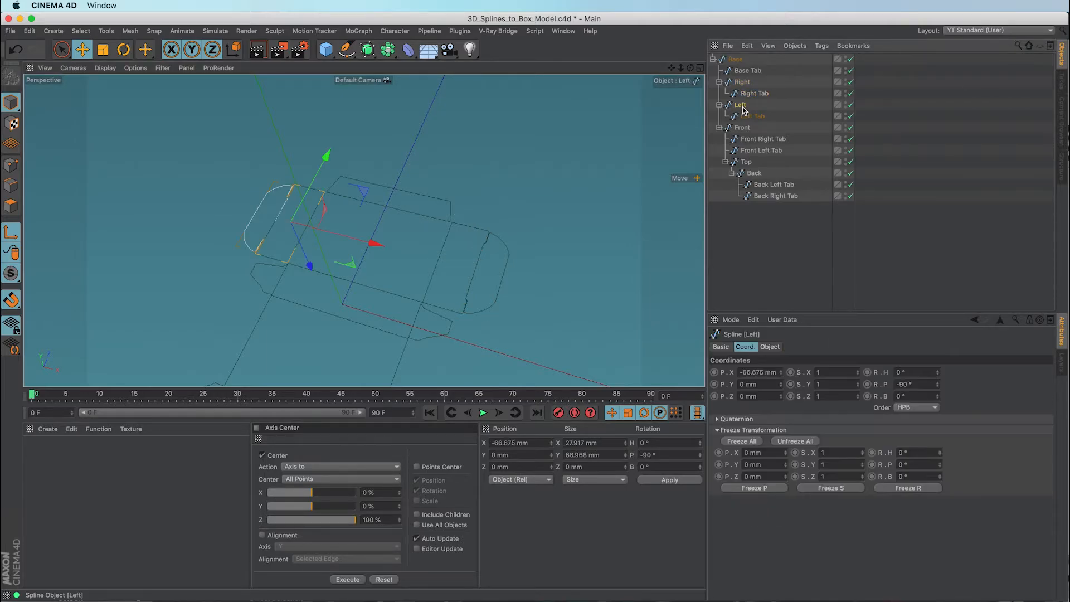
key("r")
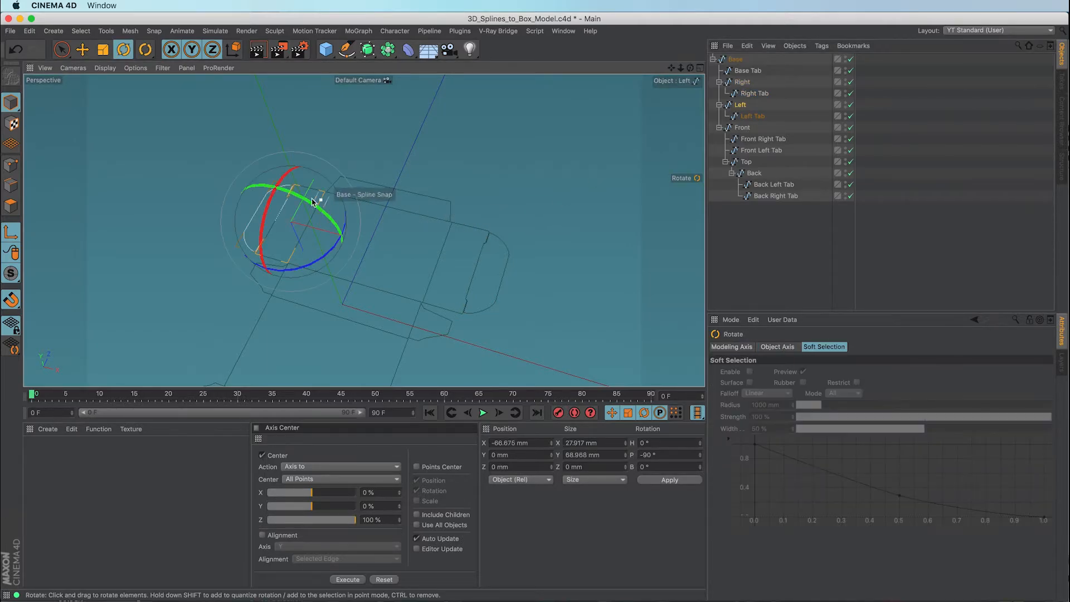
left_click_drag(285, 180, 258, 266)
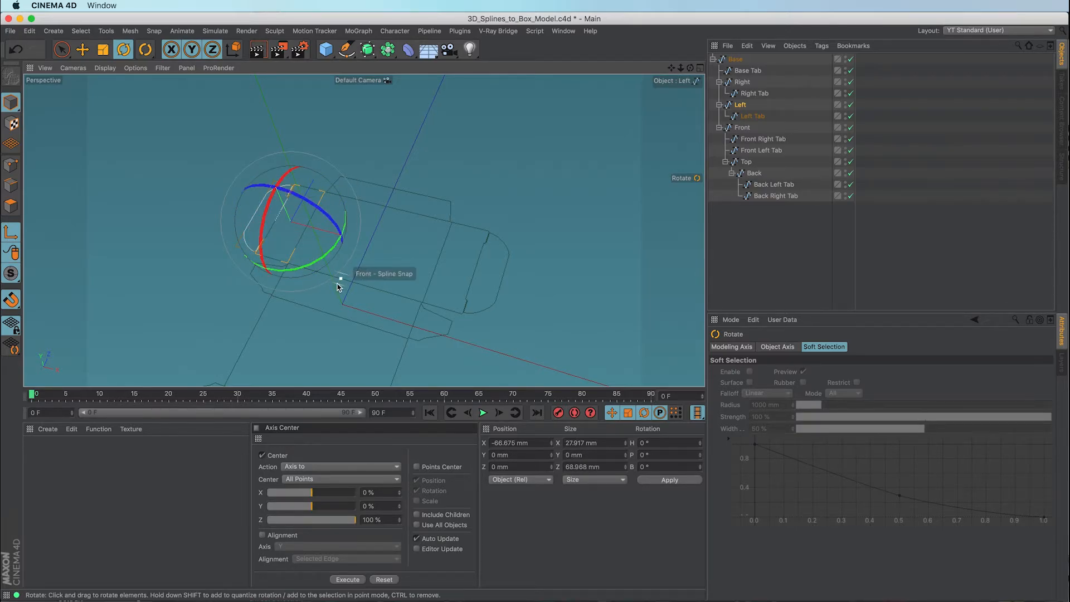
left_click_drag(330, 252, 250, 265)
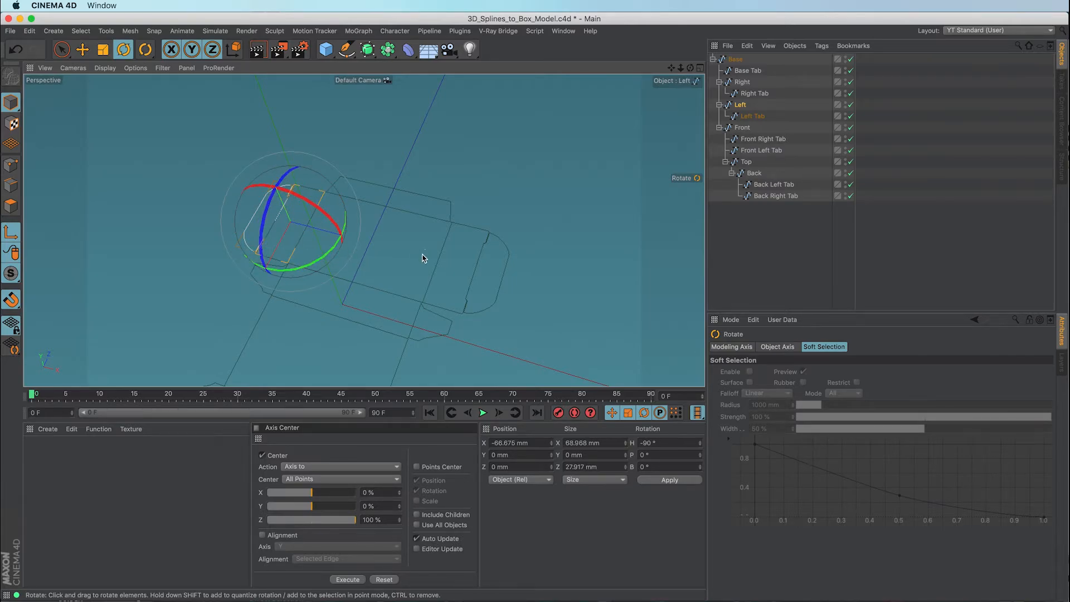
key("e")
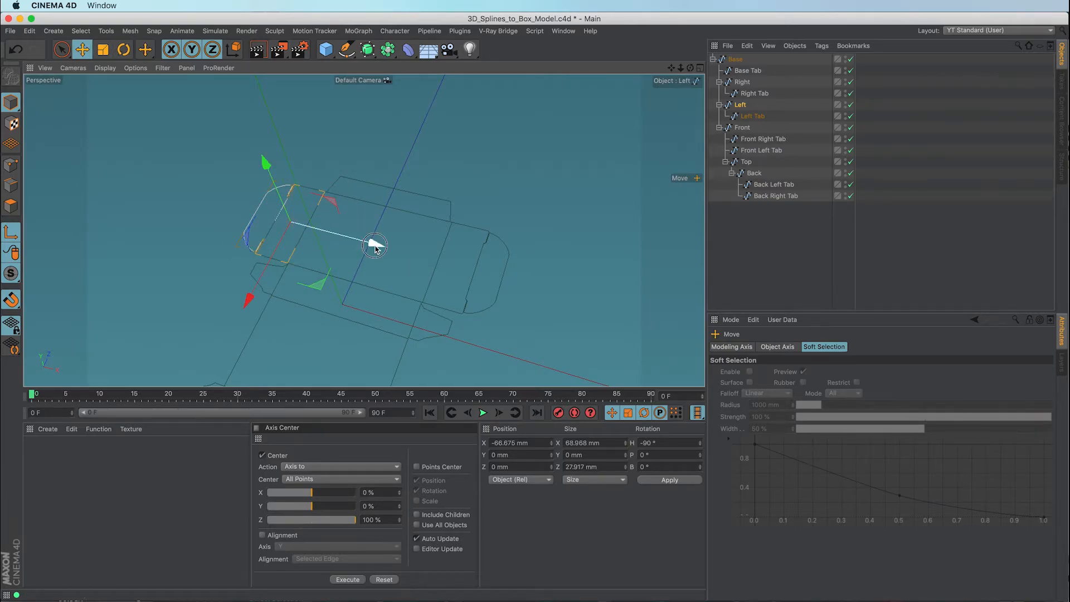
left_click_drag(374, 245, 390, 244)
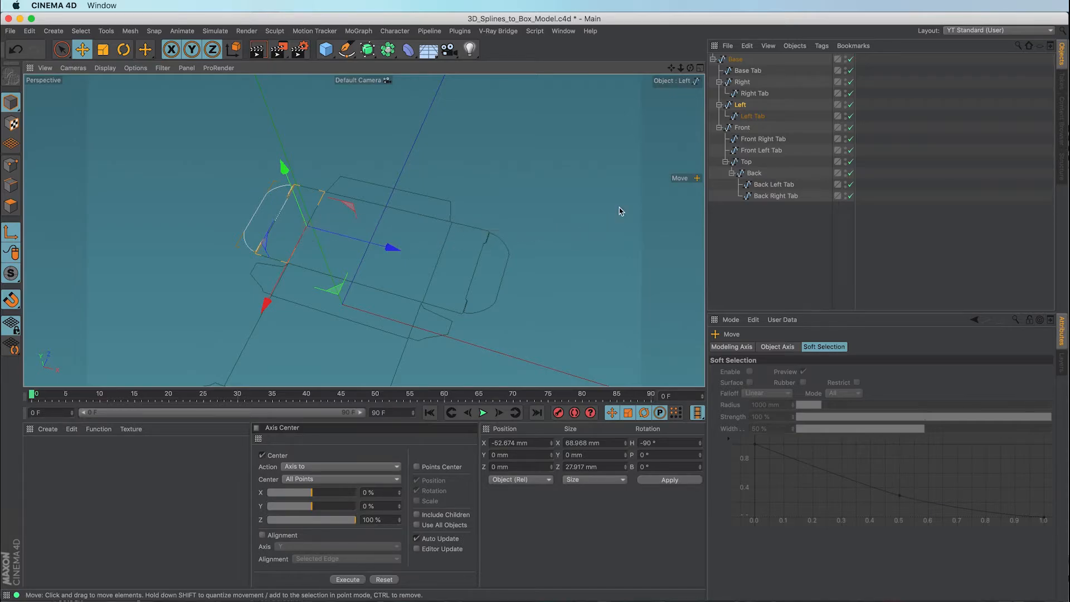
Rotate the Left Tab's axis to 0° heading, pitch and bank, with Z pointing towards the Left panel.
left_click(753, 116)
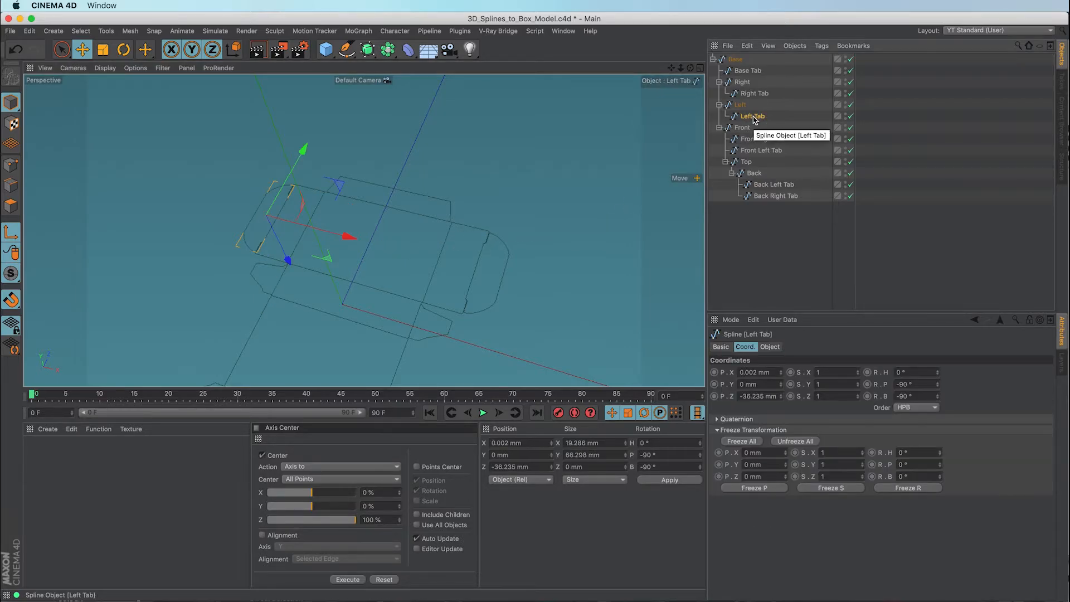
key("r")
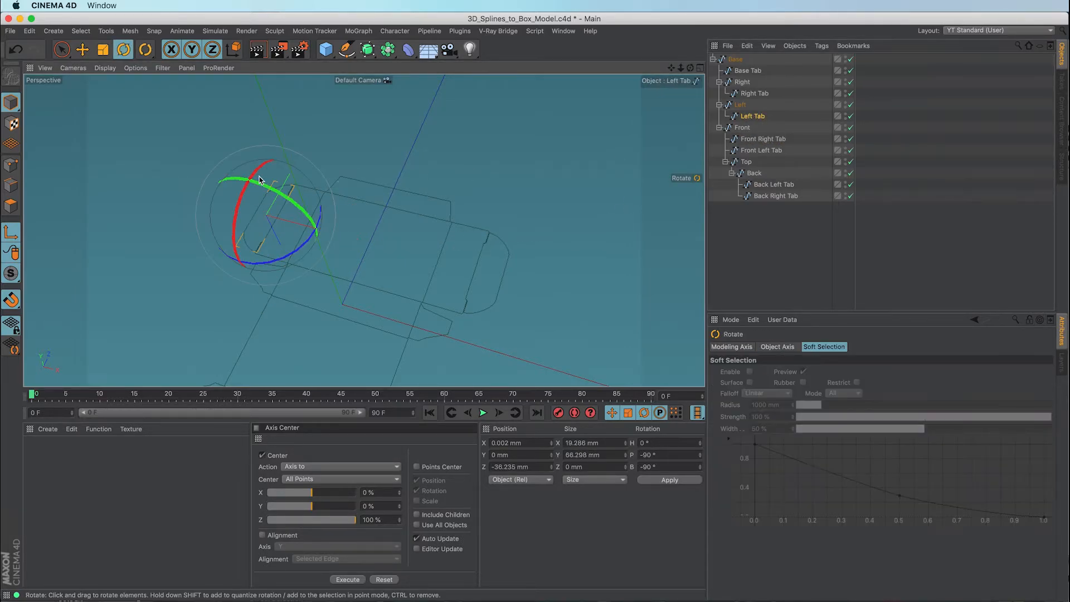
left_click_drag(253, 187, 243, 266)
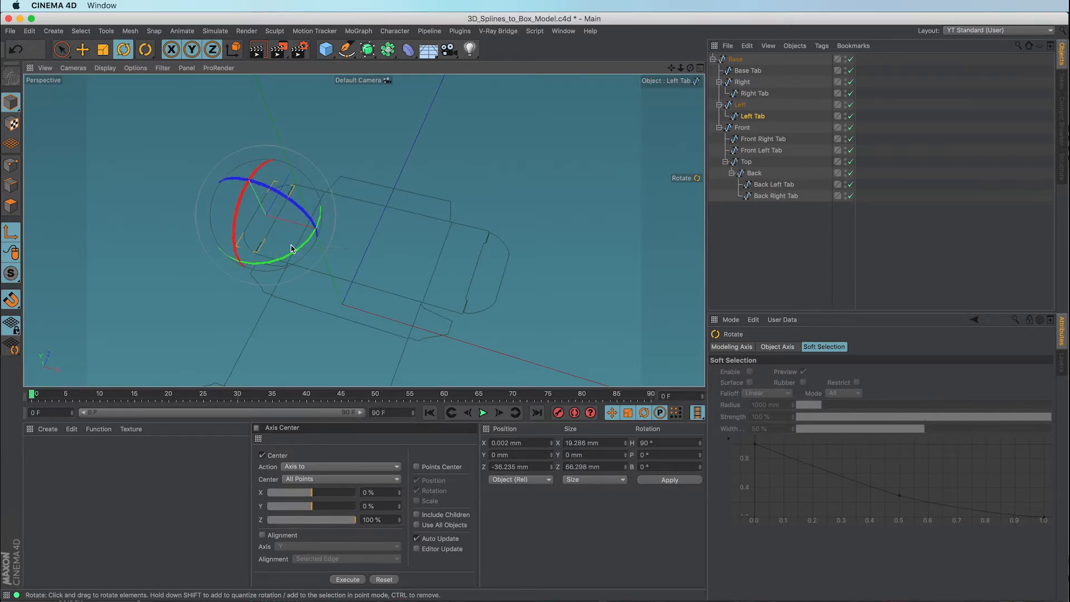
left_click_drag(305, 249, 228, 255)
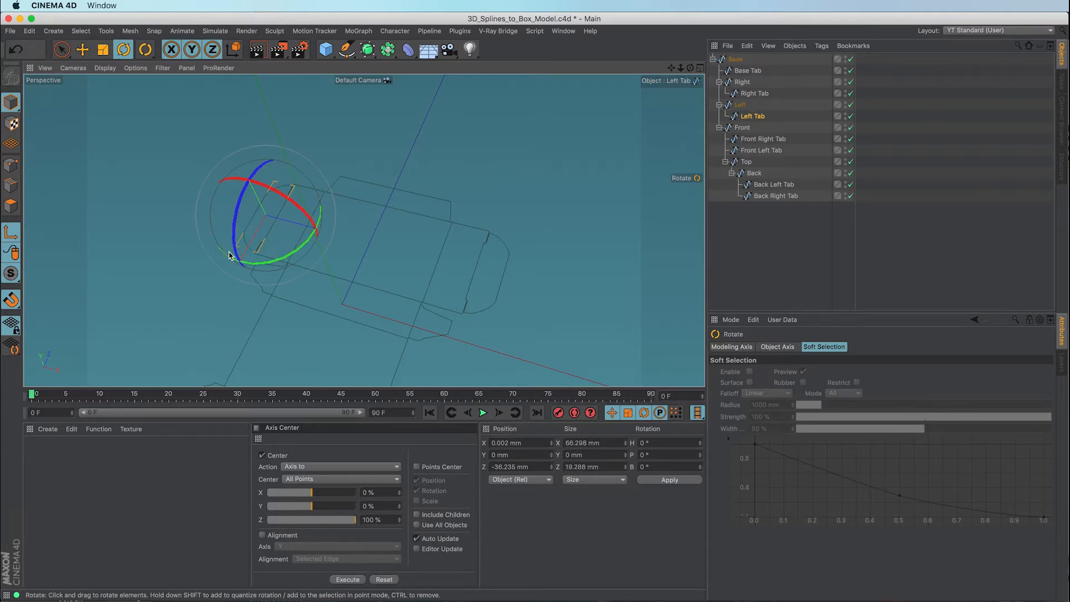
Move the Left Tab's axis along Z to about -26.6 mm, onto its fold edge with the Left panel.
key("e")
left_click_drag(348, 238, 359, 240)
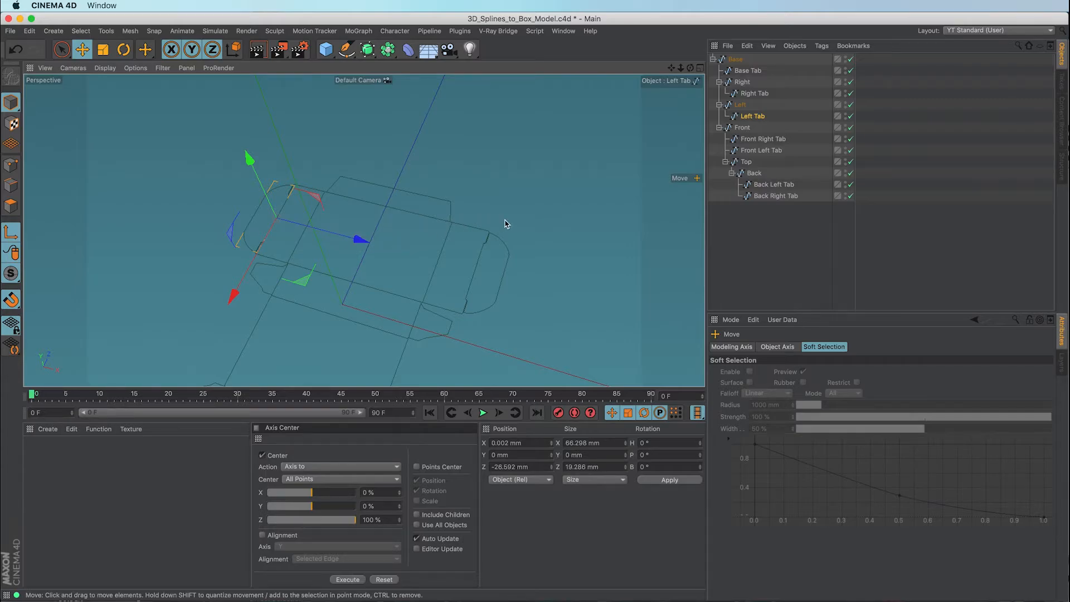
Rotate the Front spline's axis to 0° pitch and move it along Z to about -34.5 mm on its fold edge with Base.
left_click(746, 128)
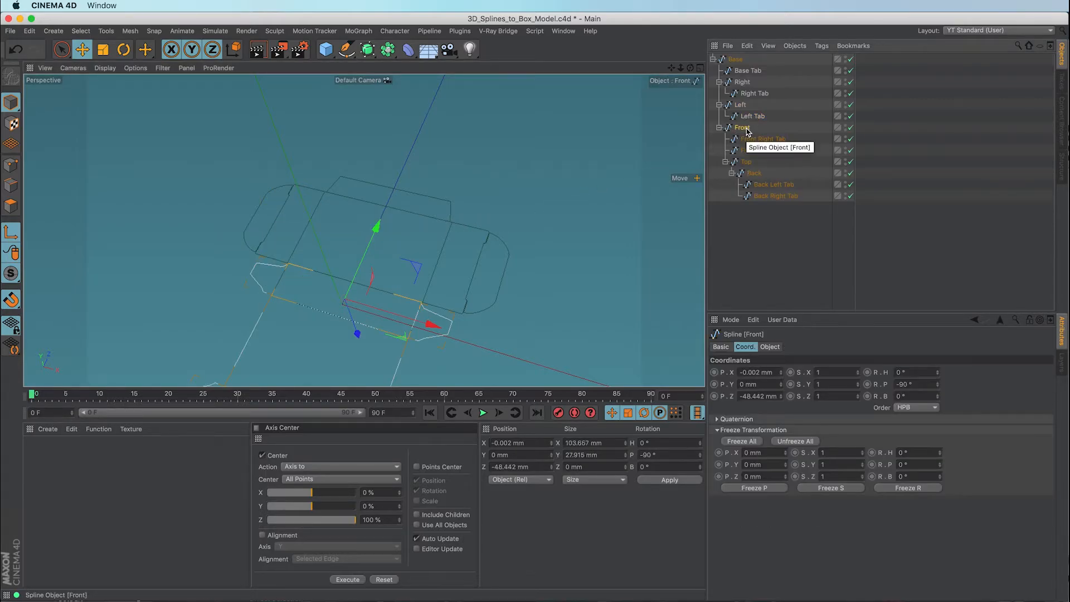
key("r")
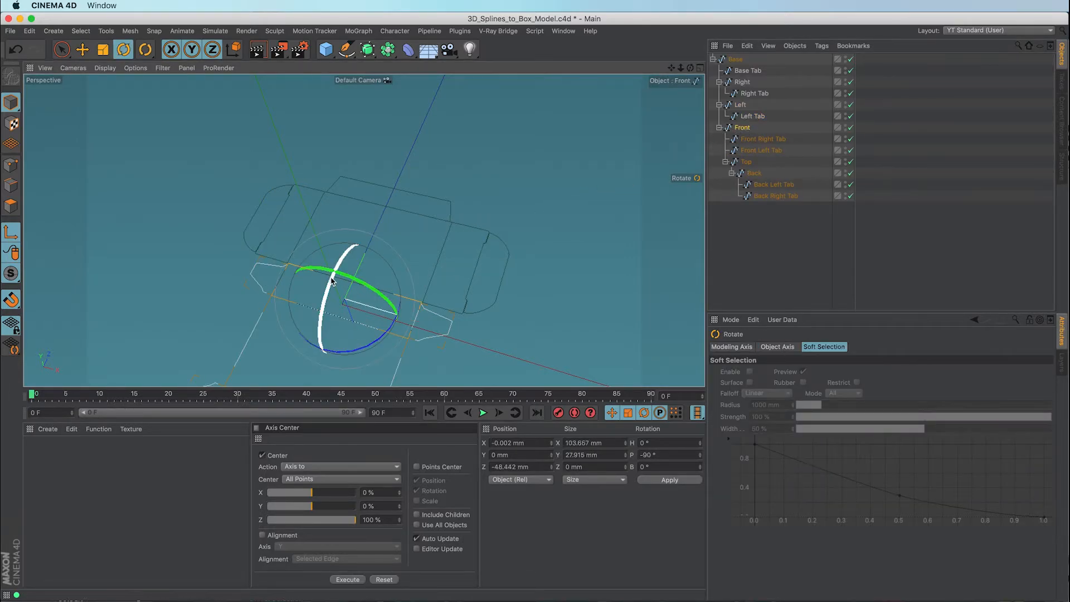
left_click_drag(331, 280, 332, 342)
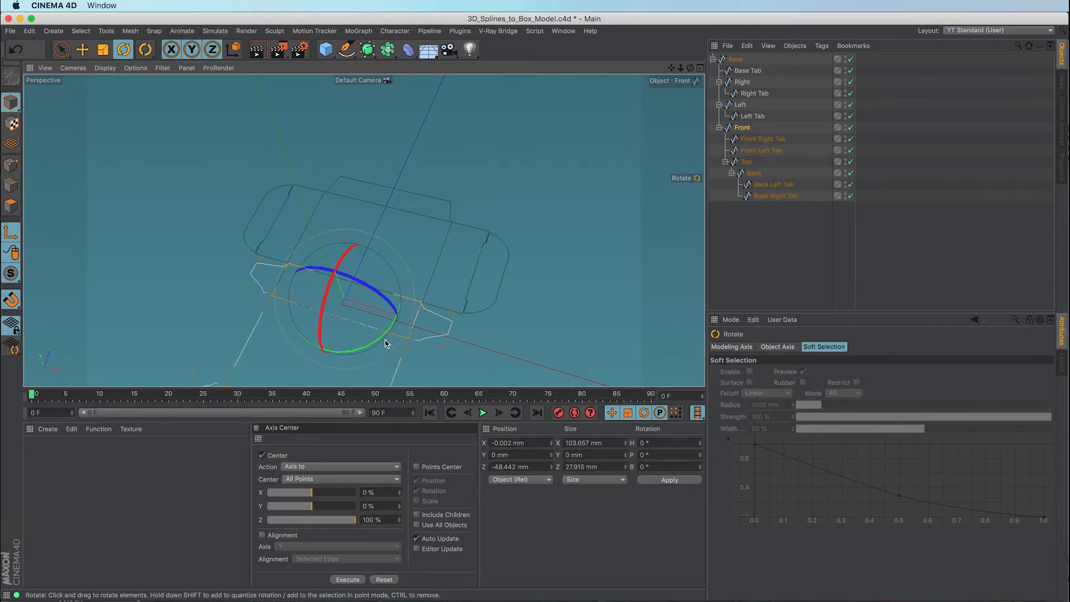
key("e")
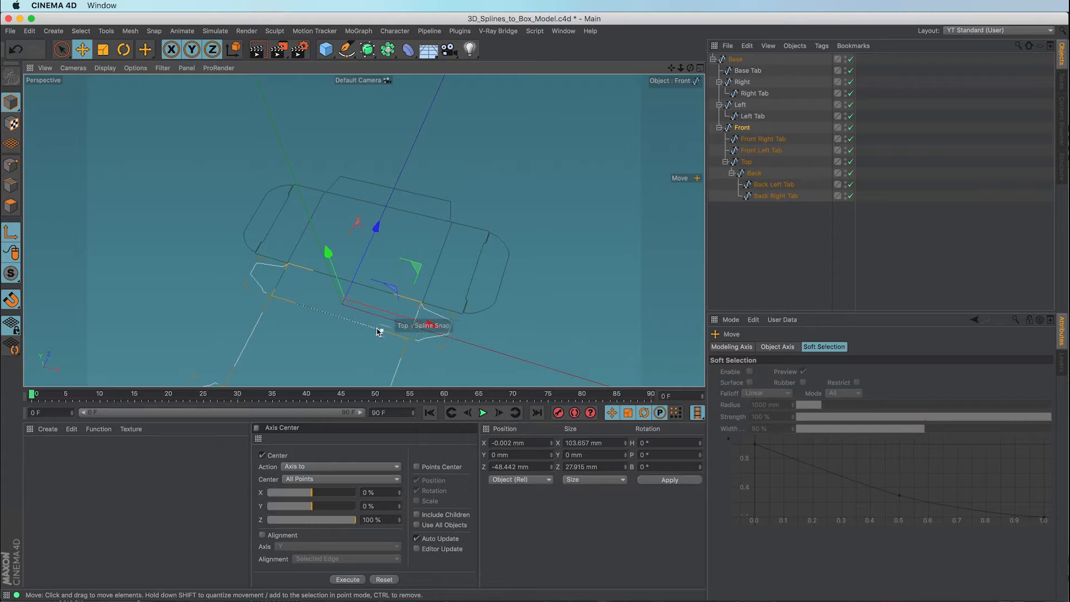
left_click_drag(376, 235, 352, 273)
Rotate the Front Right Tab's axis to 90° heading and 0° pitch, and move it to about X 51.8 mm on its fold edge.
left_click(746, 139)
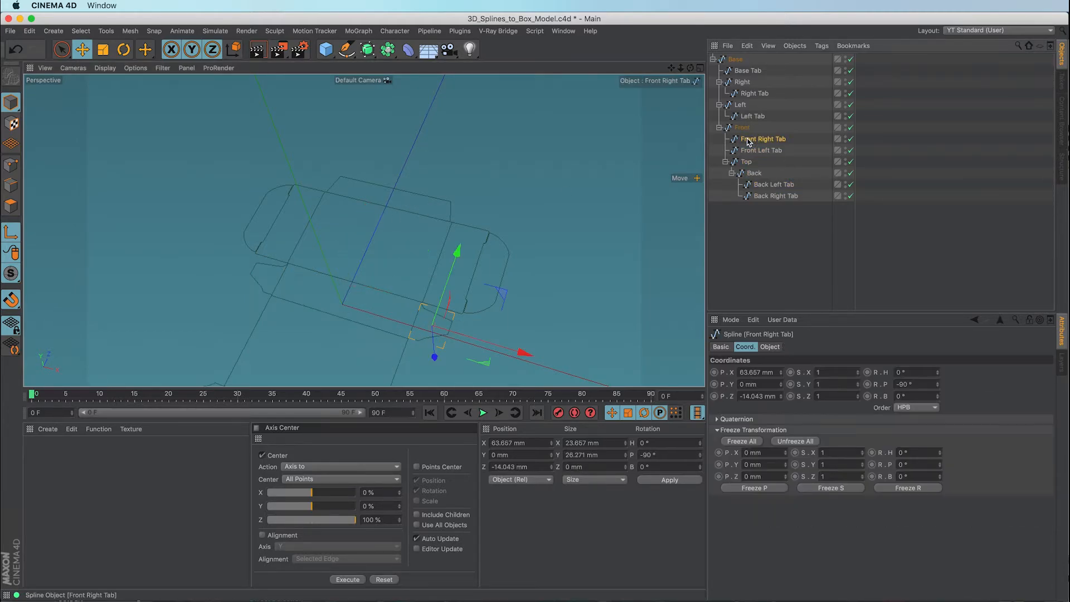
key("r")
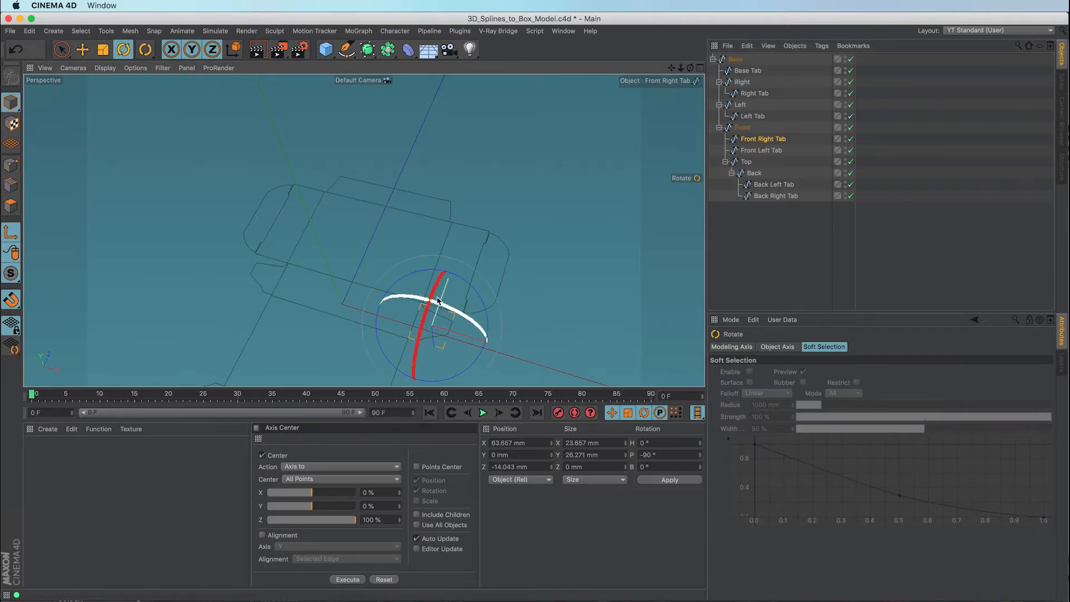
left_click_drag(428, 337, 417, 394)
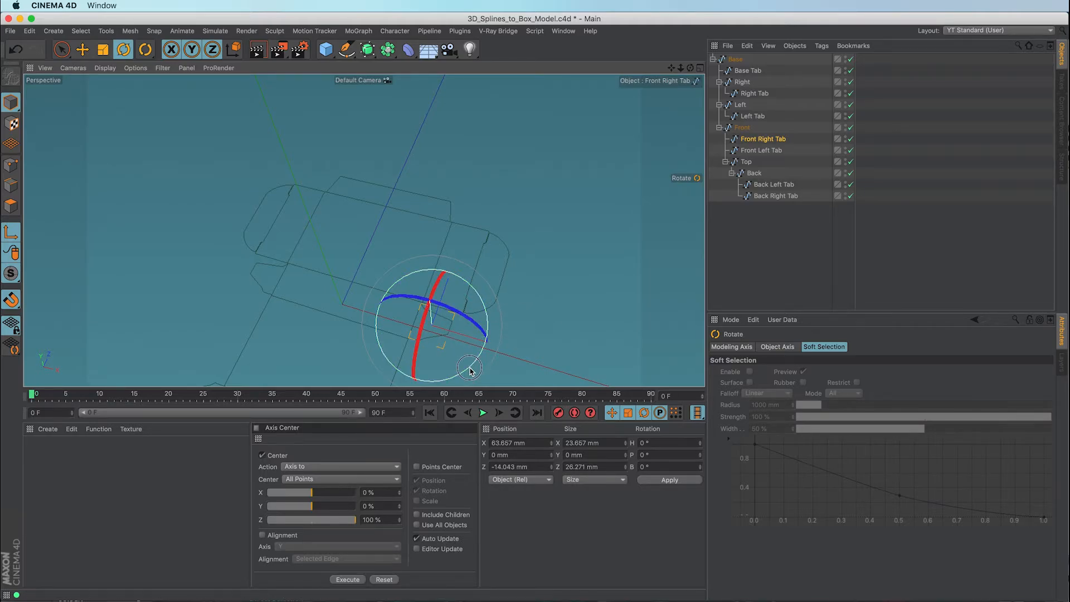
left_click_drag(470, 370, 485, 292)
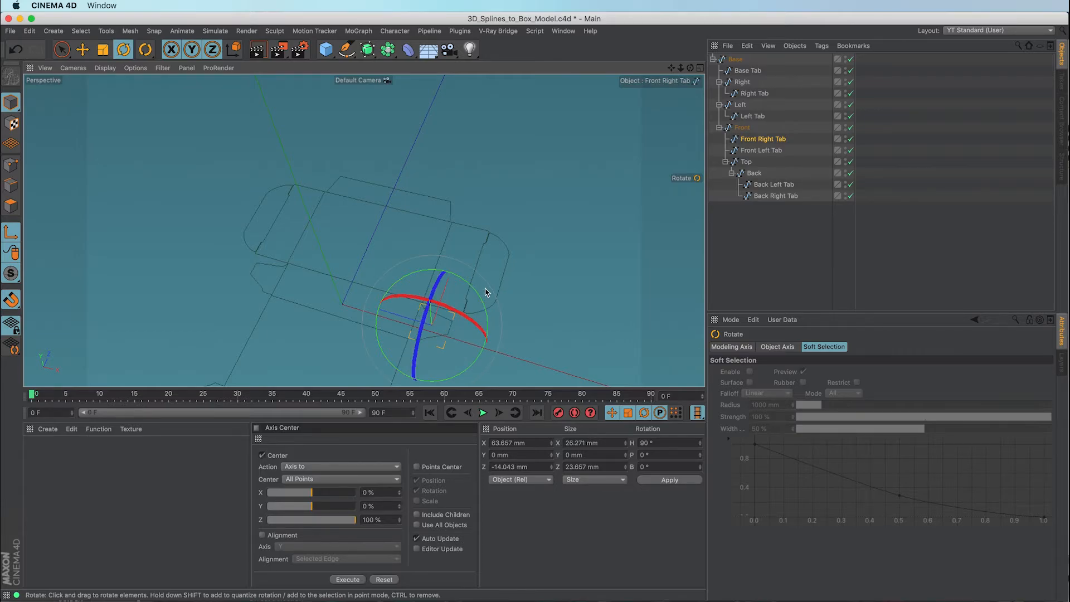
key("e")
left_click_drag(349, 303, 338, 301)
Rotate the Front Left Tab's axis to -90° heading and 0° pitch, and move it to about X -51.8 mm on its fold edge.
left_click(761, 150)
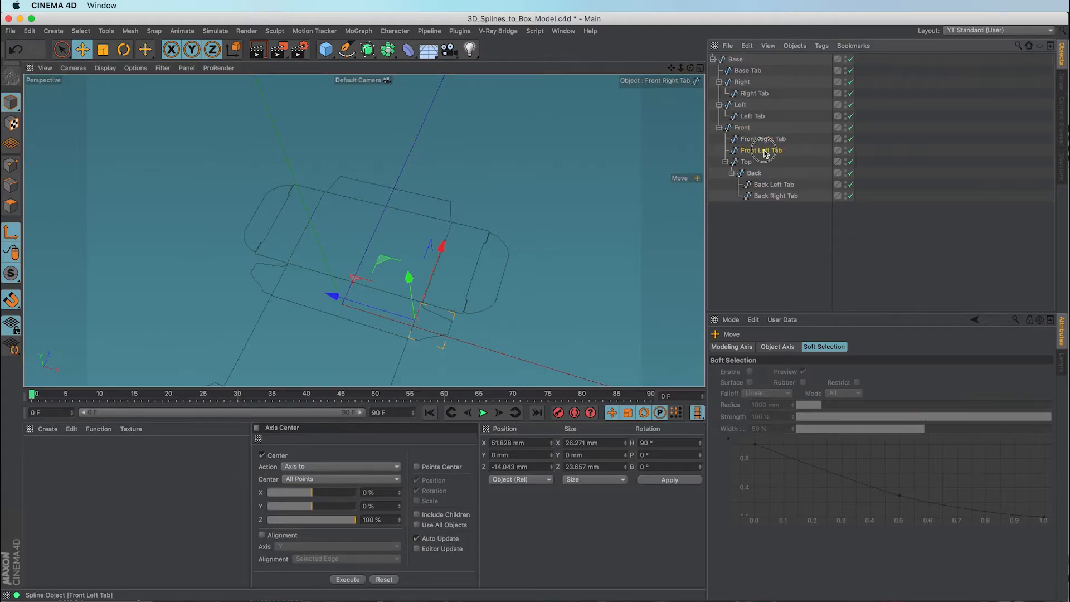
key("r")
left_click_drag(277, 267, 238, 338)
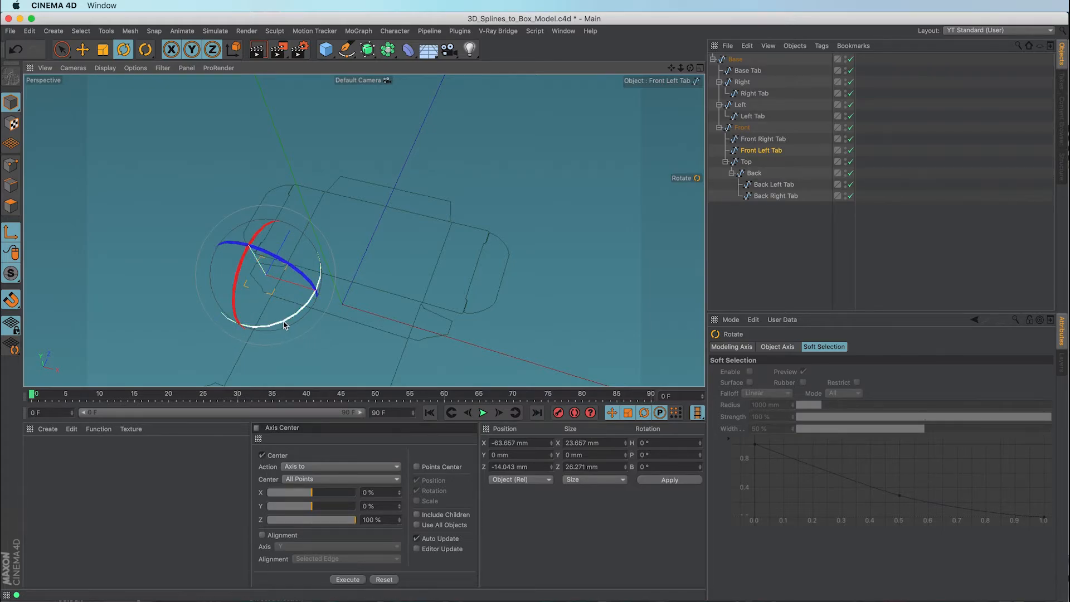
left_click_drag(282, 323, 203, 306)
key("e")
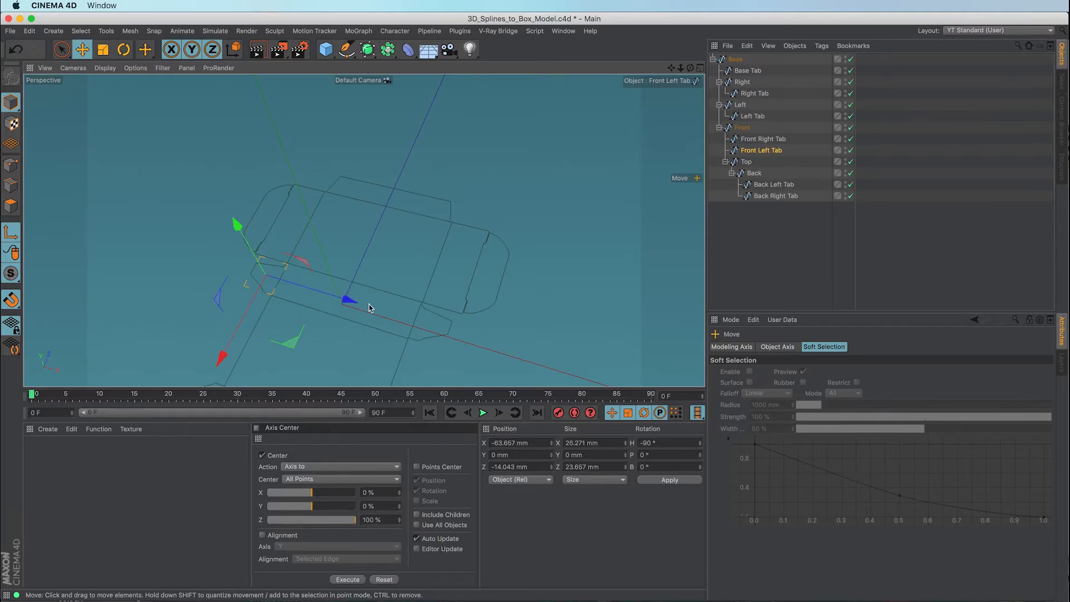
left_click_drag(353, 307, 366, 305)
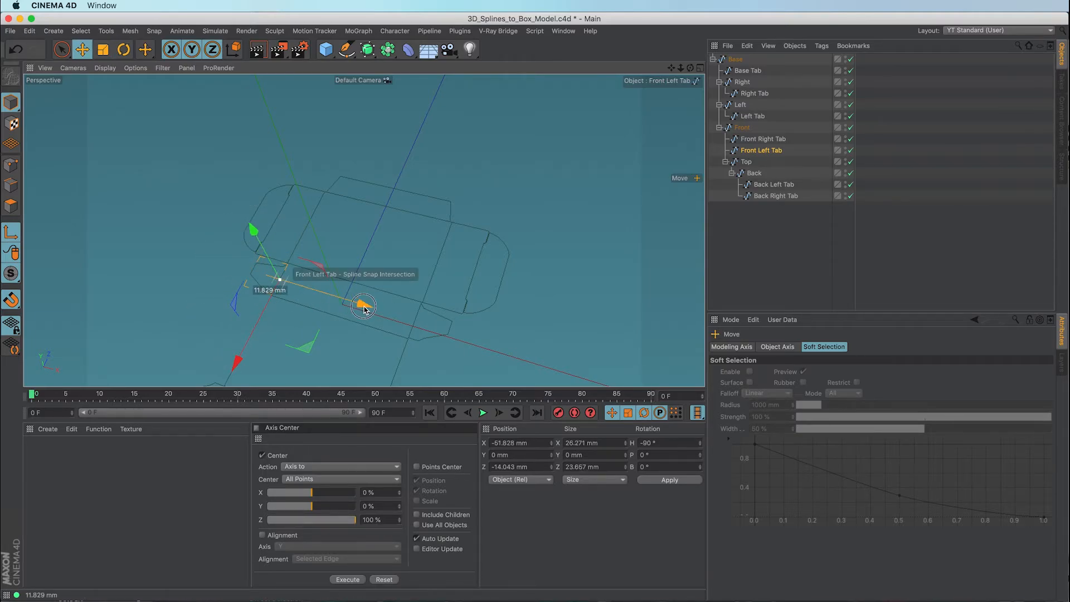
Rotate the Top spline's axis to 0° pitch and move it along Z to about -28 mm on its fold edge with Front.
left_click(746, 163)
middle_click_drag(509, 298, 514, 199, "alt")
right_click_drag(513, 199, 518, 230, "alt")
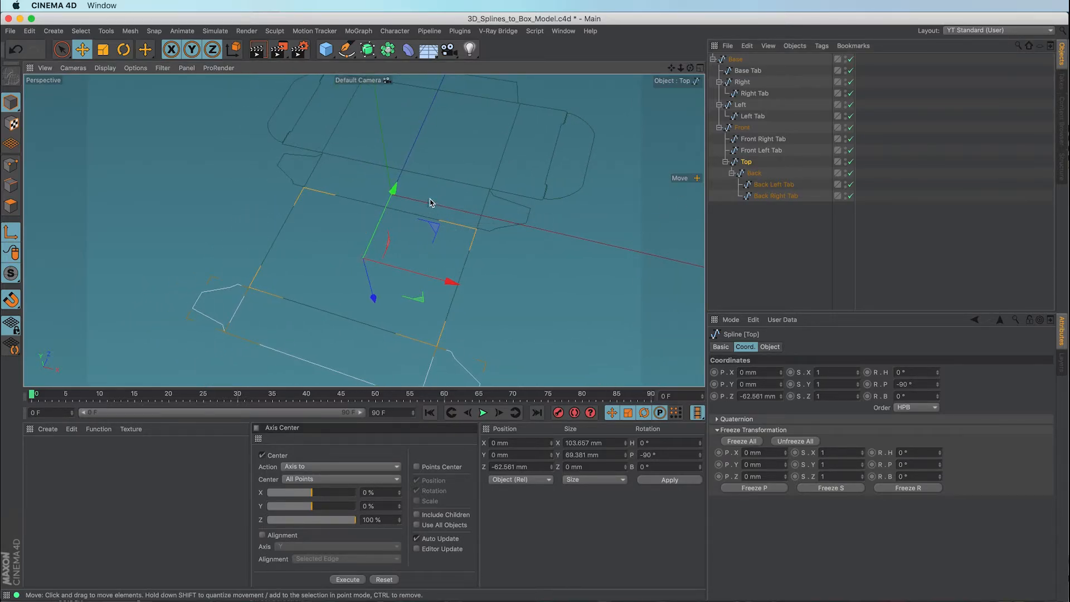
key("r")
left_click_drag(369, 209, 343, 290)
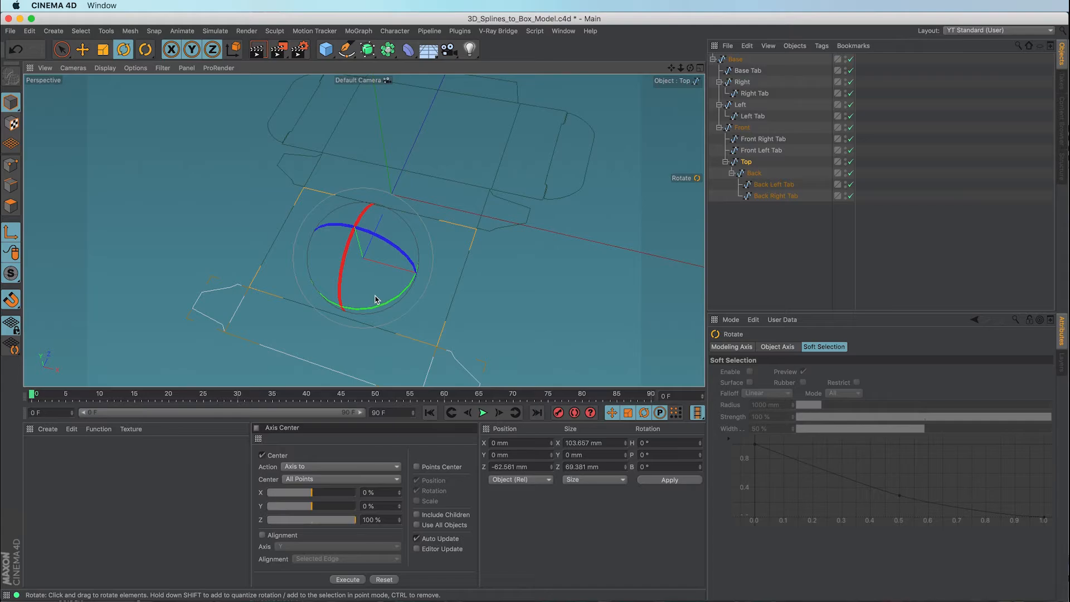
key("e")
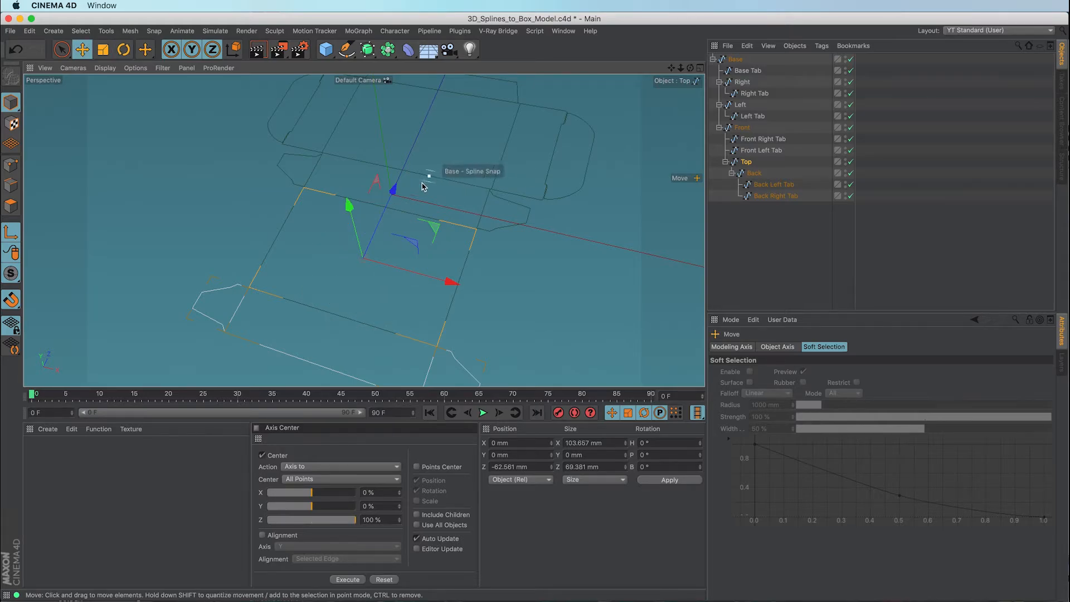
left_click_drag(392, 191, 414, 143)
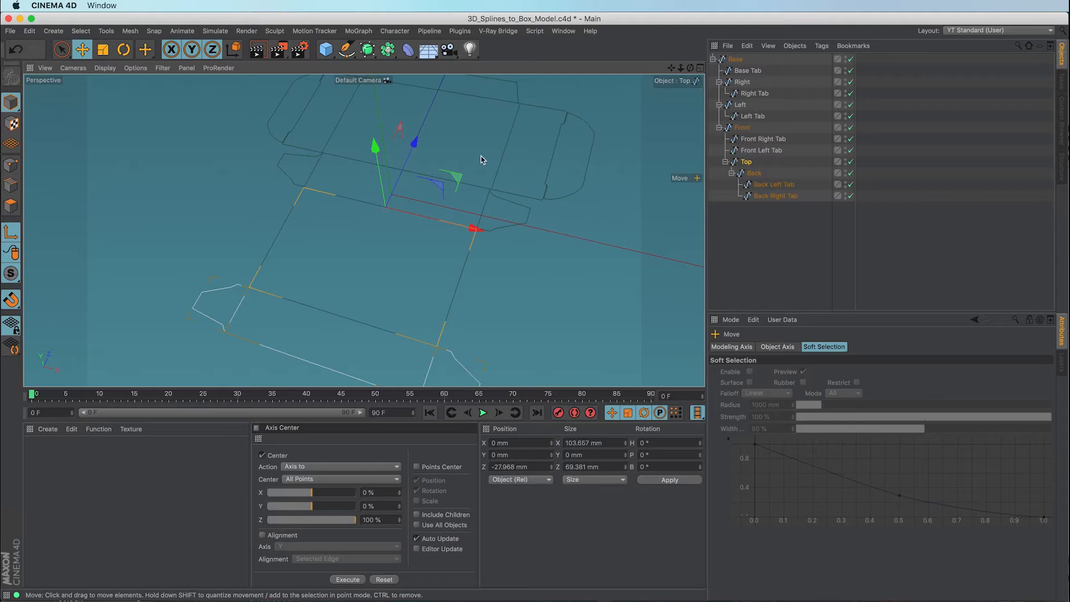
Rotate the Back spline's axis to 0° pitch and move it along Z to about -69.3 mm on its fold edge with Top.
left_click(753, 173)
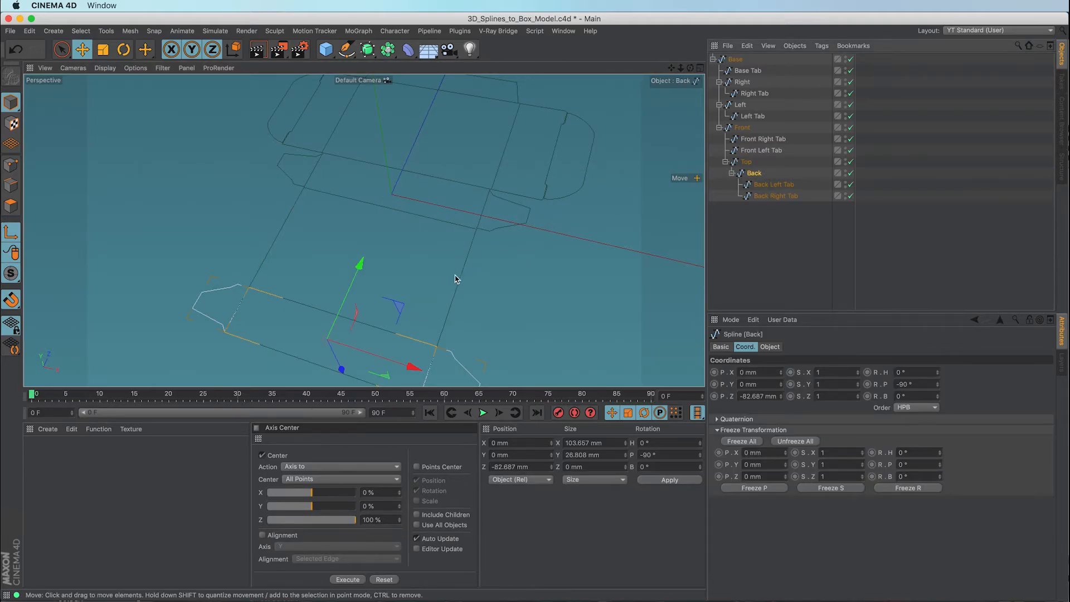
key("r")
left_click_drag(322, 299, 301, 379)
key("e")
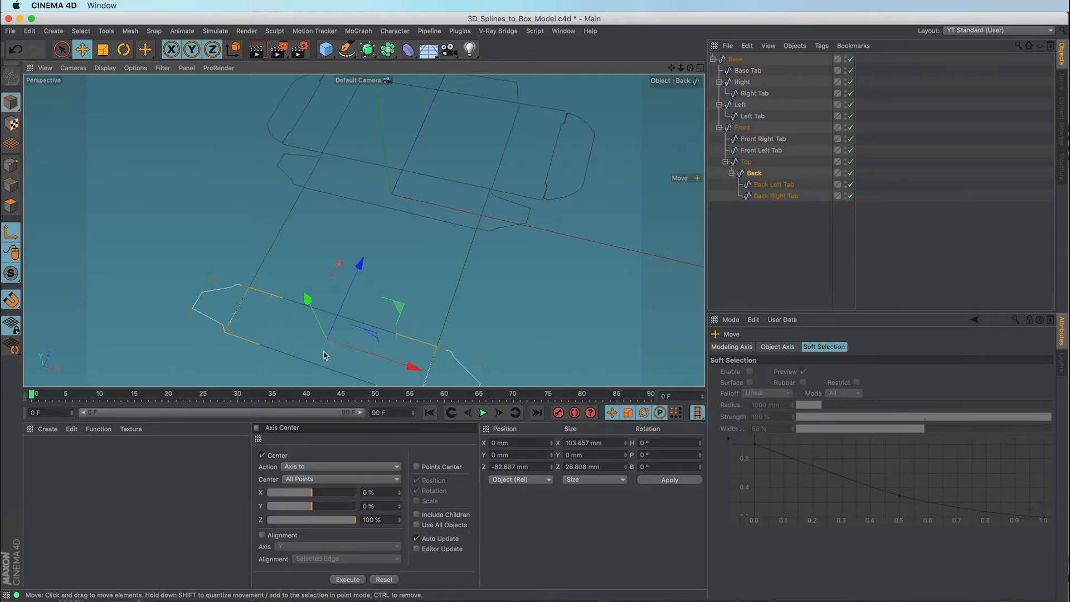
left_click_drag(362, 267, 368, 245)
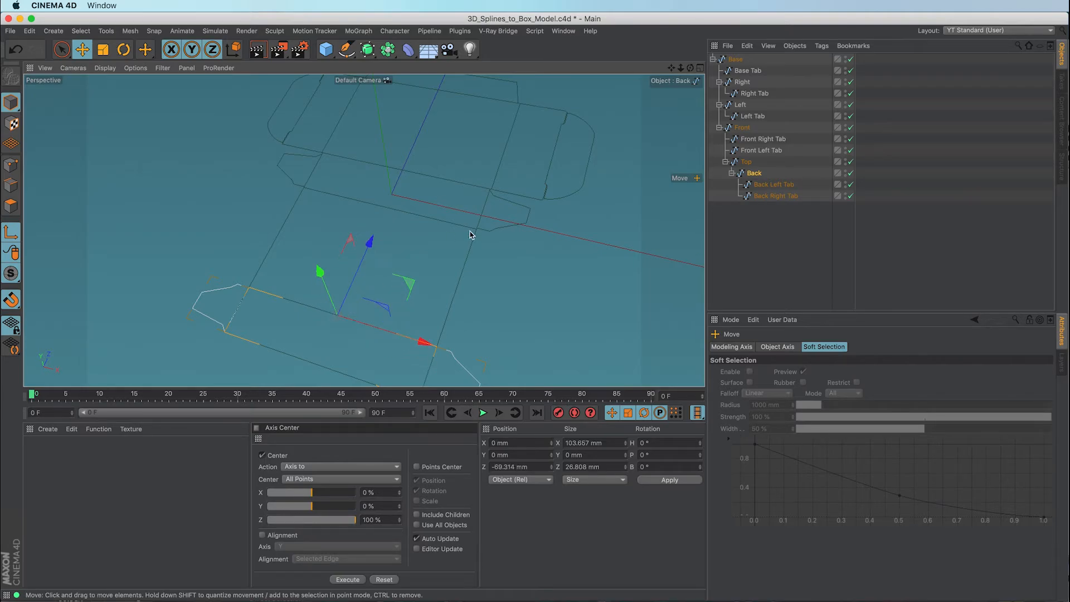
Rotate the Back Left Tab's axis to -90° heading and 0° pitch, and move it to about X -51.8 mm on its fold edge.
left_click(767, 187)
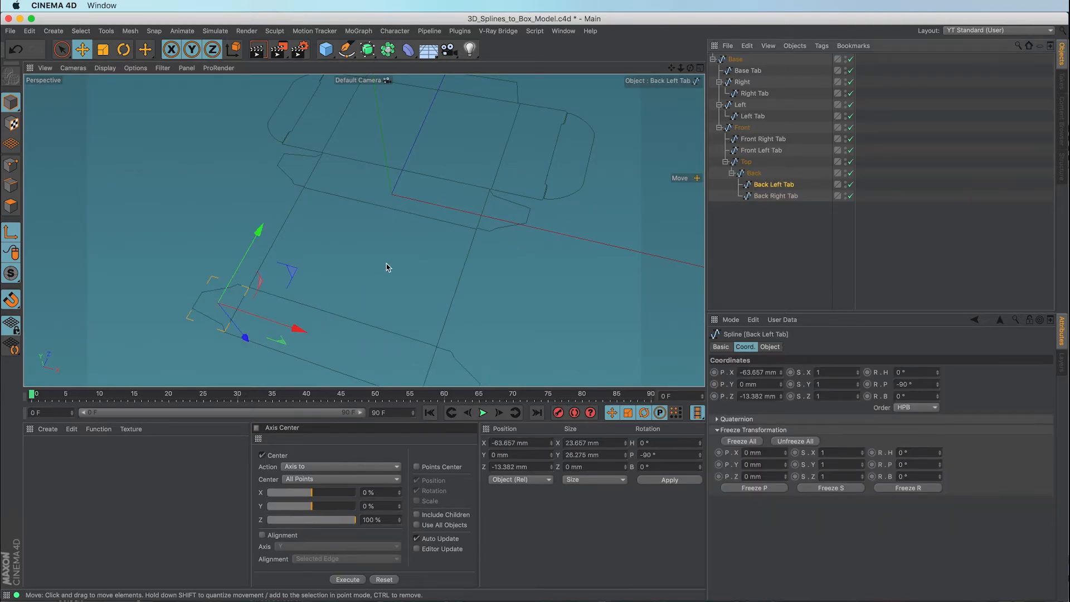
key("r")
left_click_drag(227, 249, 183, 331)
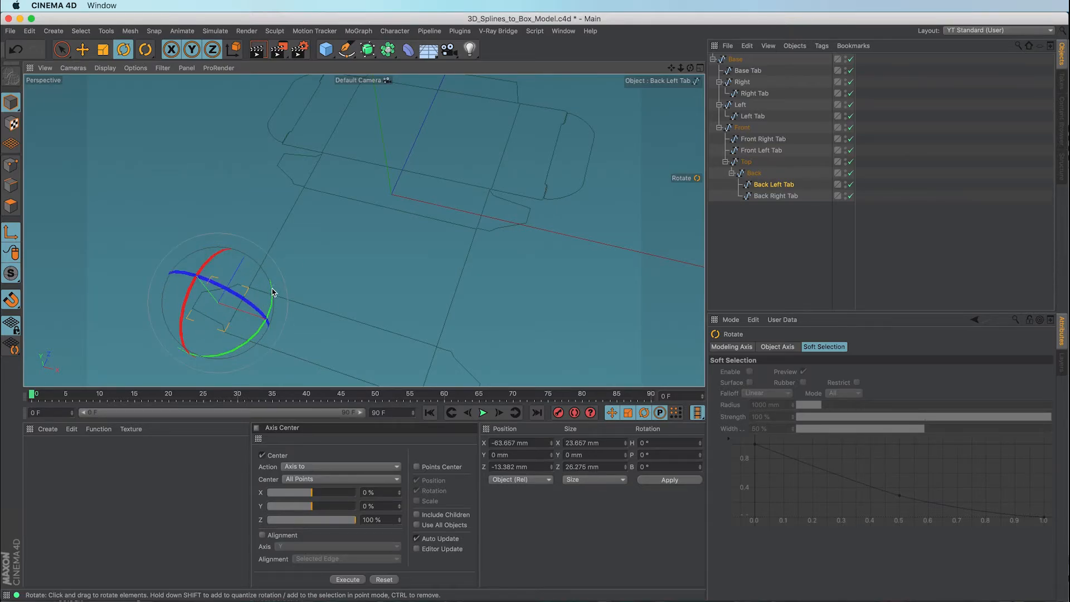
left_click_drag(272, 291, 213, 356)
key("e")
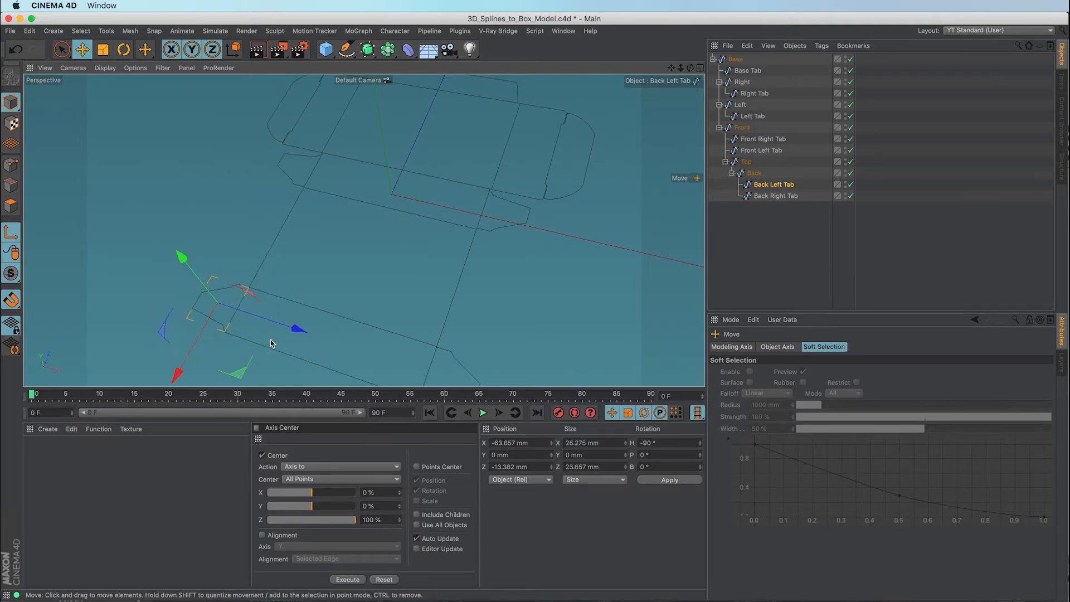
left_click_drag(296, 333, 323, 335)
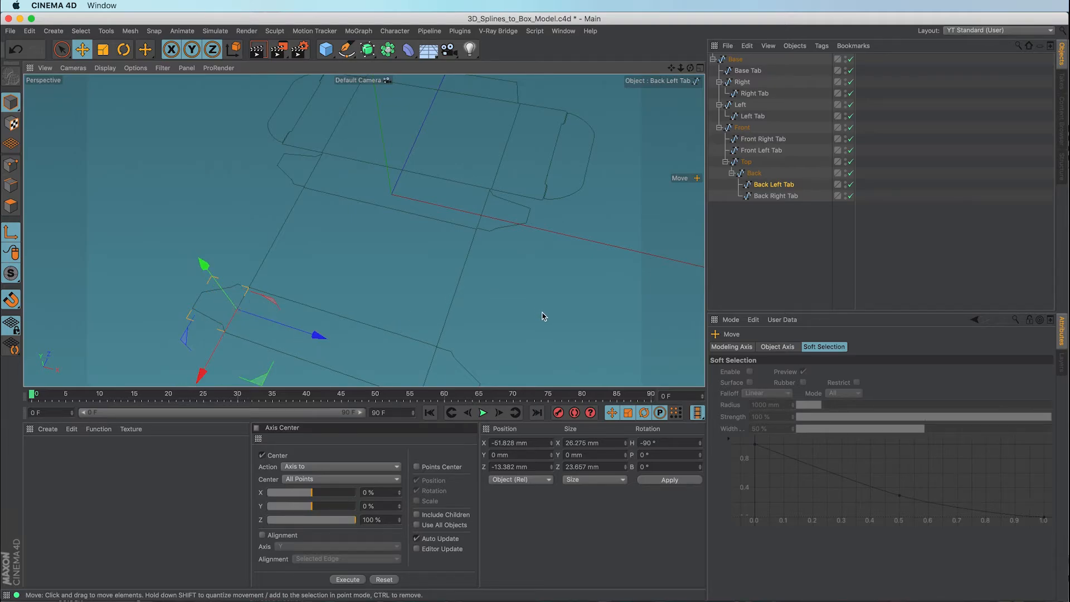
Rotate the Back Right Tab's axis to -180° heading and 0° pitch, and move it to about X 51.8 mm on its fold edge.
middle_click_drag(544, 317, 530, 227, "alt")
left_click(769, 196)
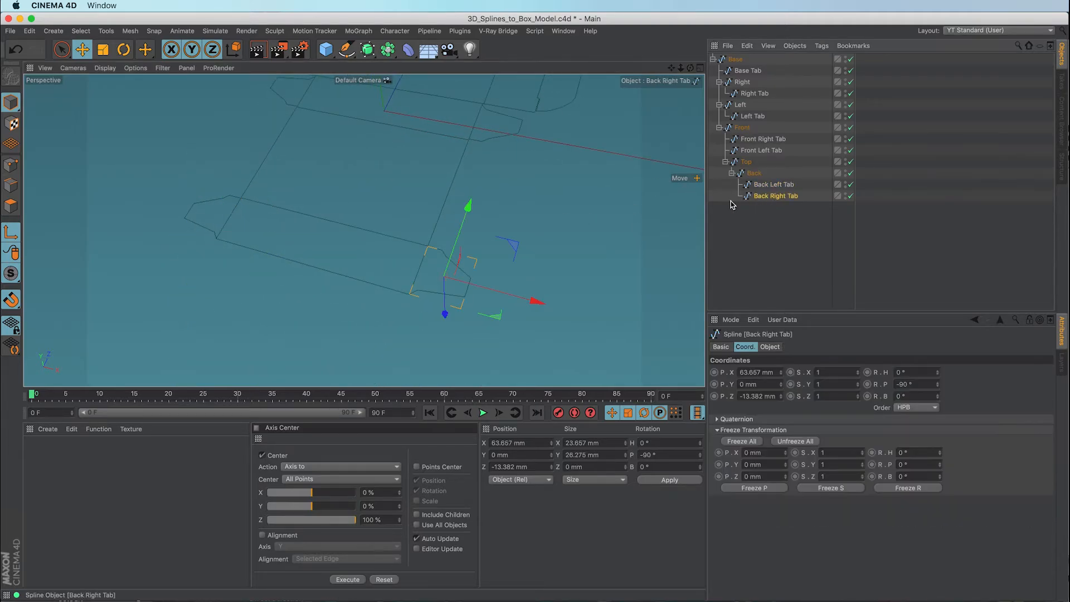
key("r")
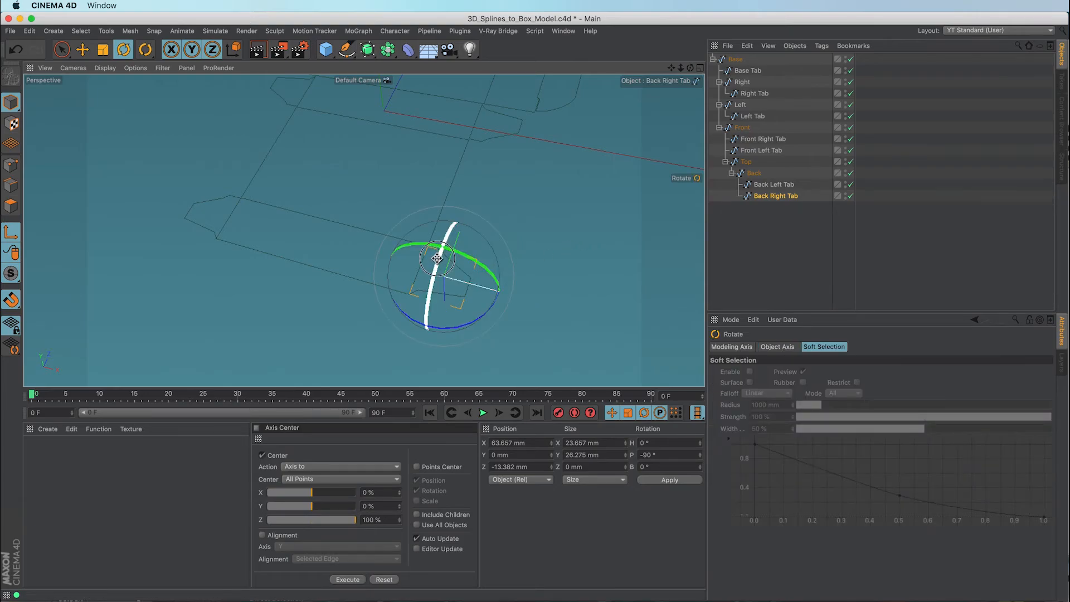
left_click_drag(436, 258, 426, 385)
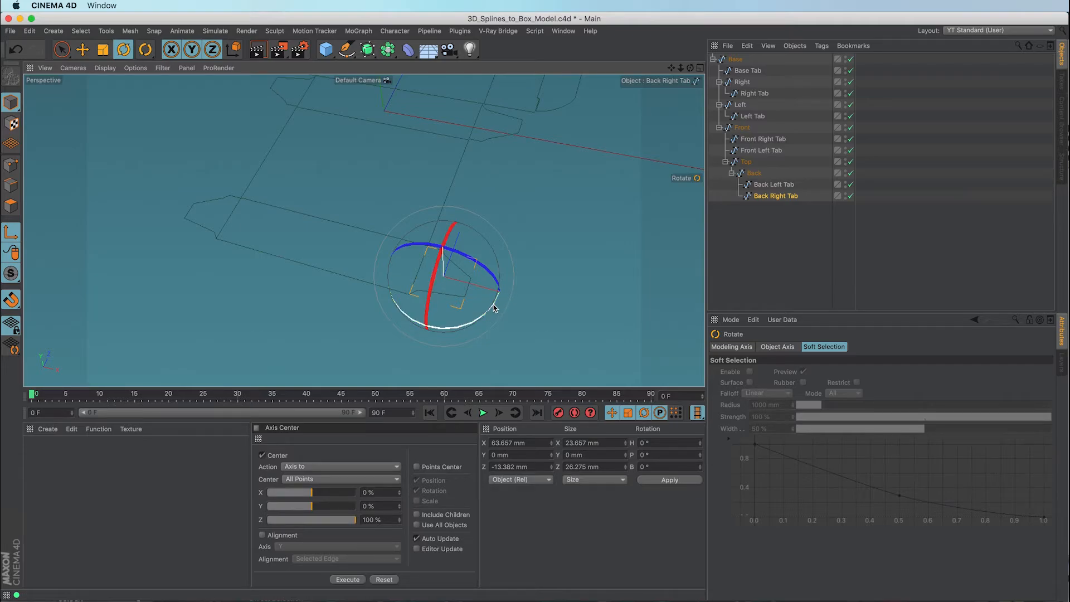
left_click_drag(493, 306, 353, 259)
key("e")
left_click_drag(577, 247, 501, 312, "alt")
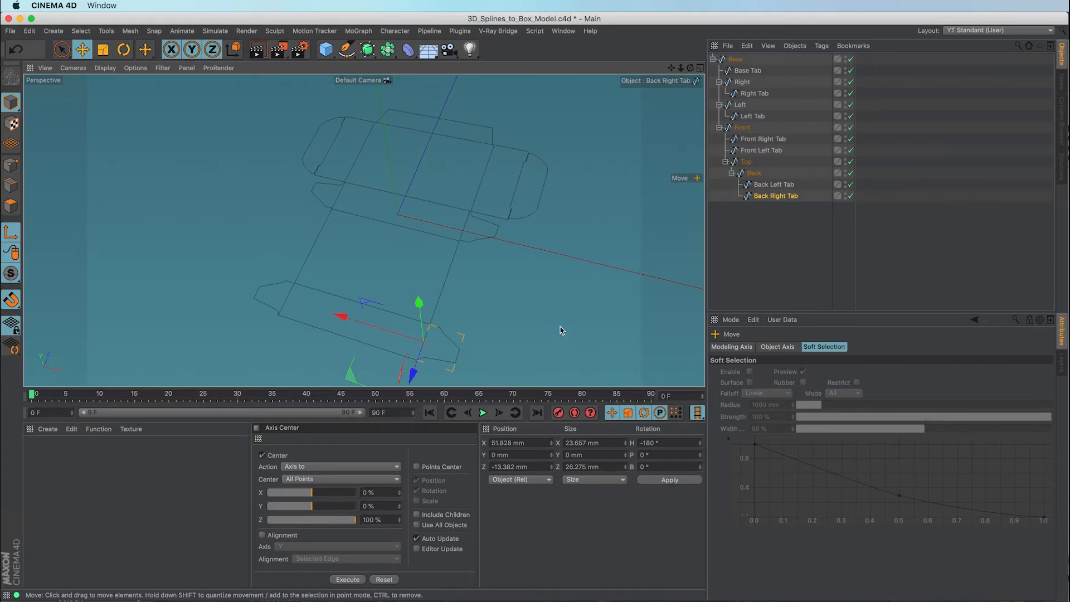
Check the axis placement and orientation of the Back Left Tab, Back, Top, Front Left Tab, Front, Left Tab and Left splines.
left_click(767, 185)
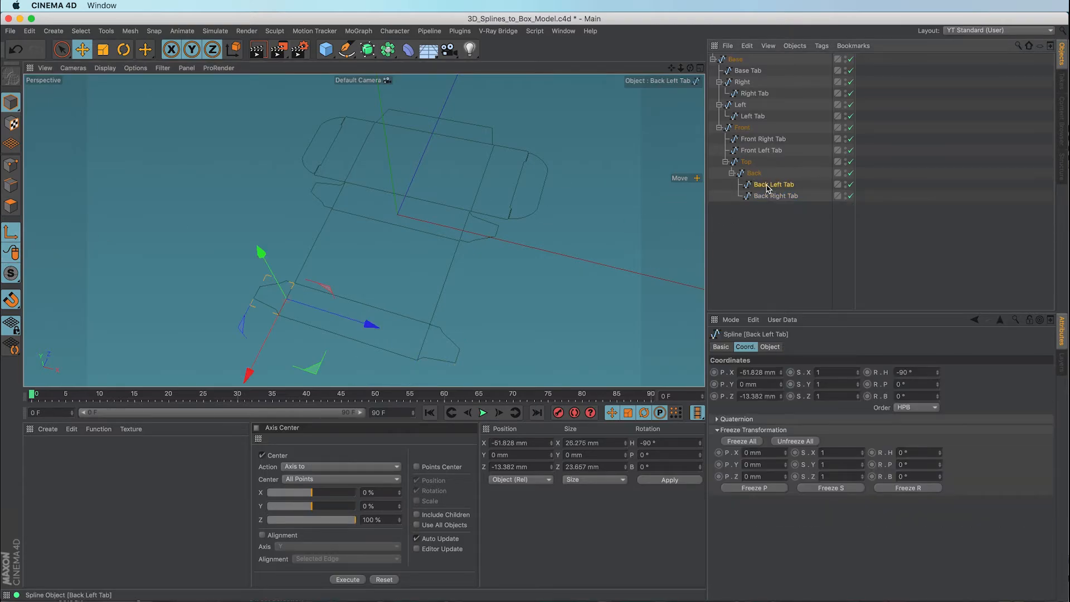
left_click(755, 174)
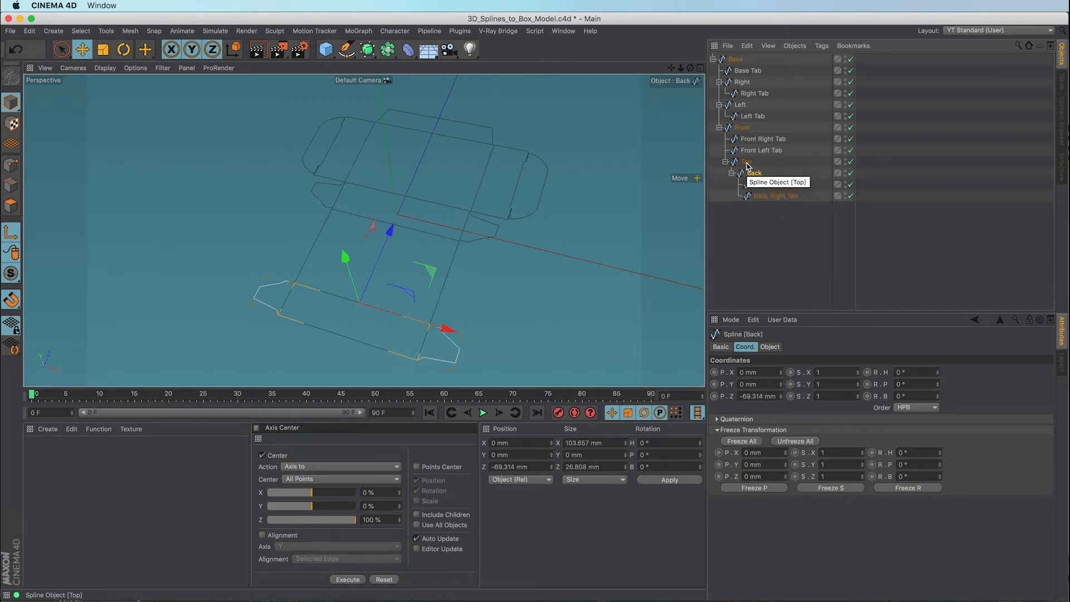
left_click(747, 162)
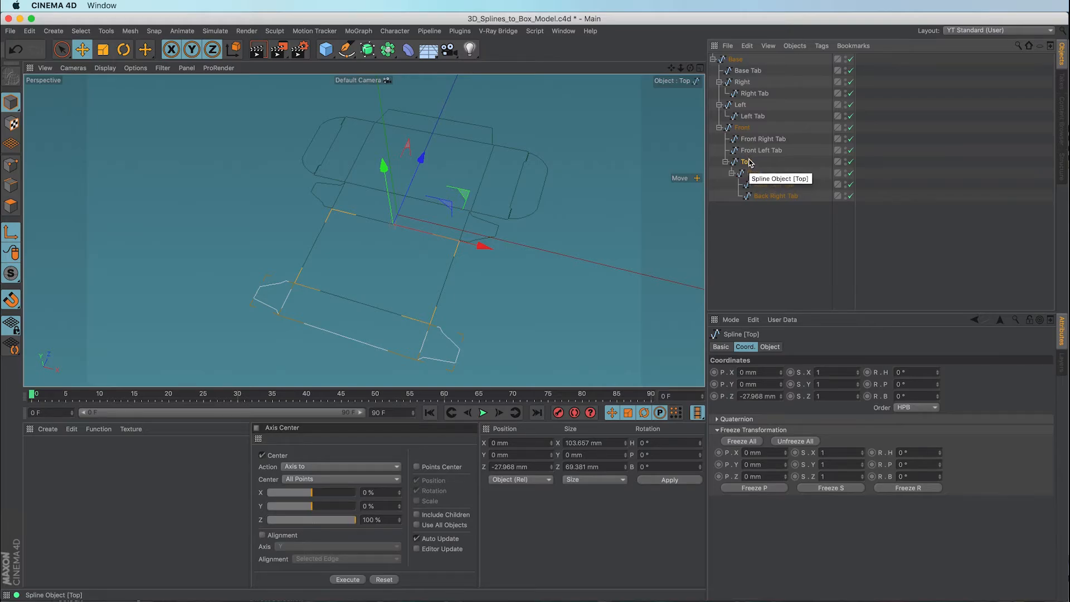
left_click(752, 151)
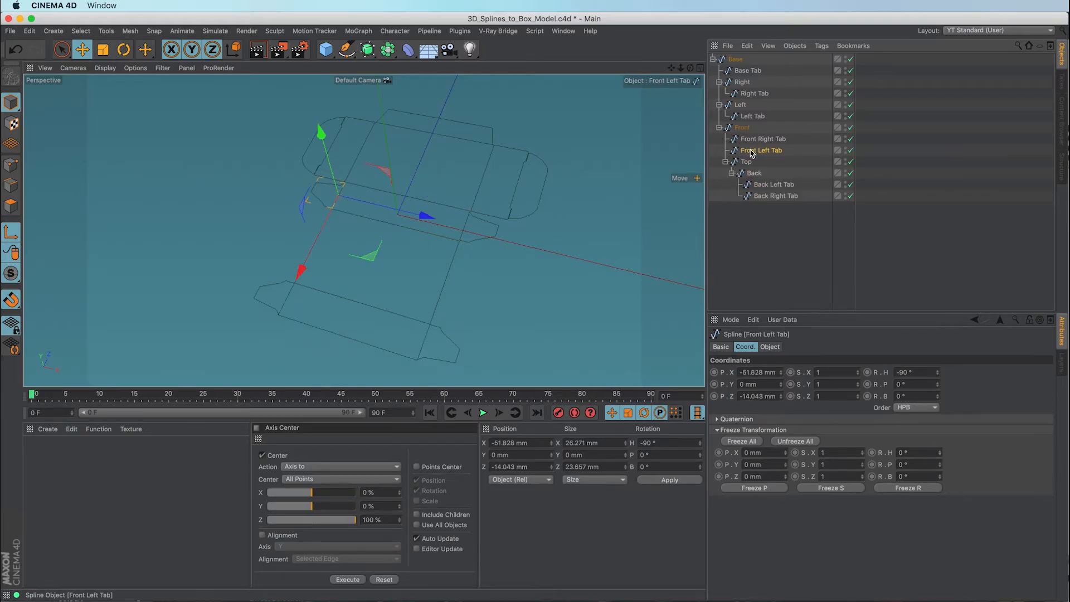
left_click(741, 129)
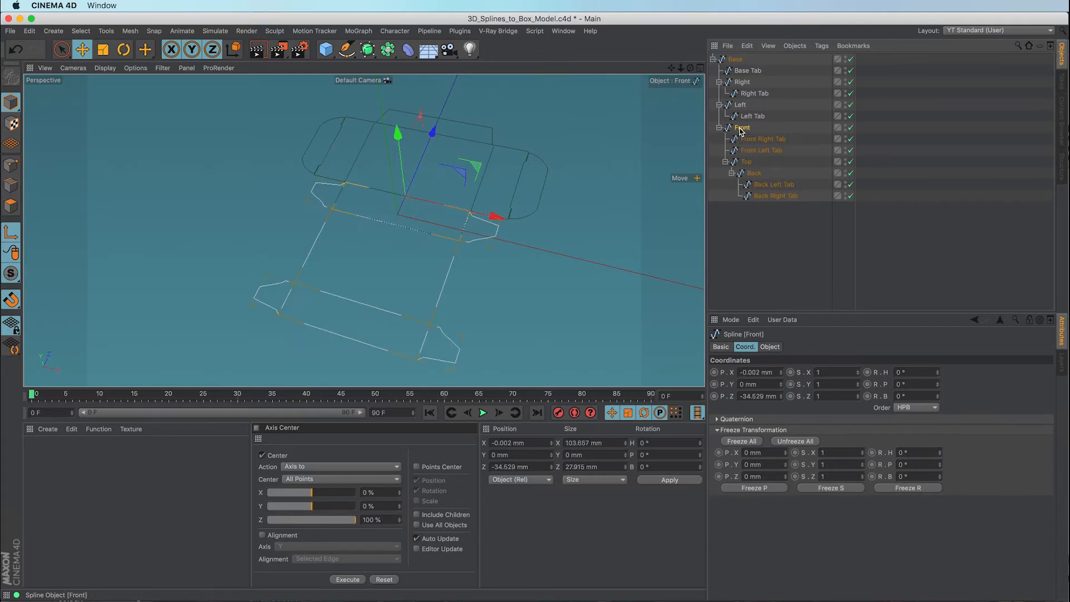
left_click(744, 118)
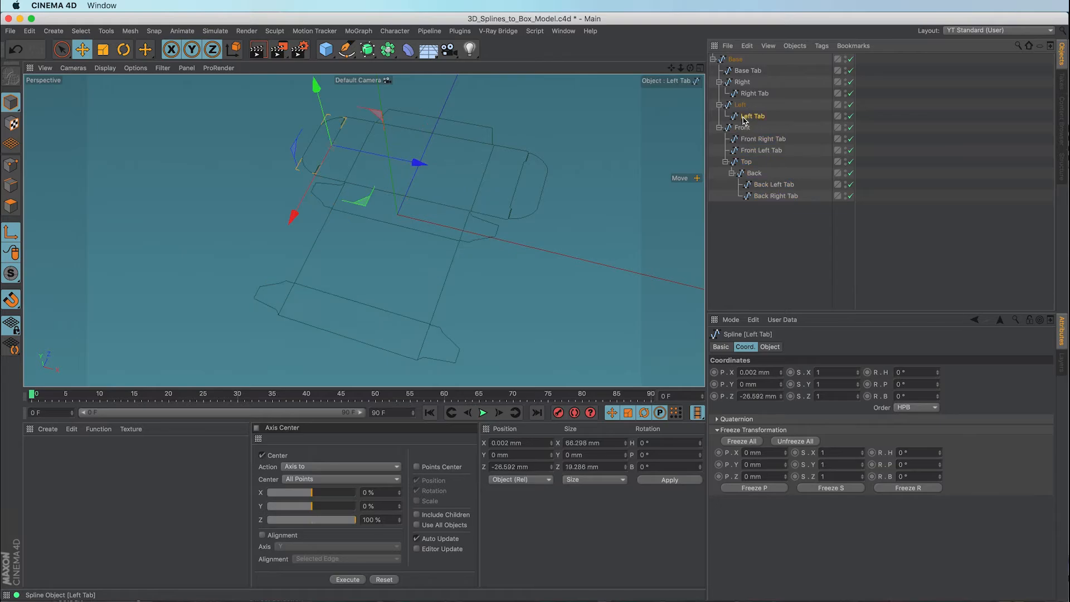
left_click(741, 106)
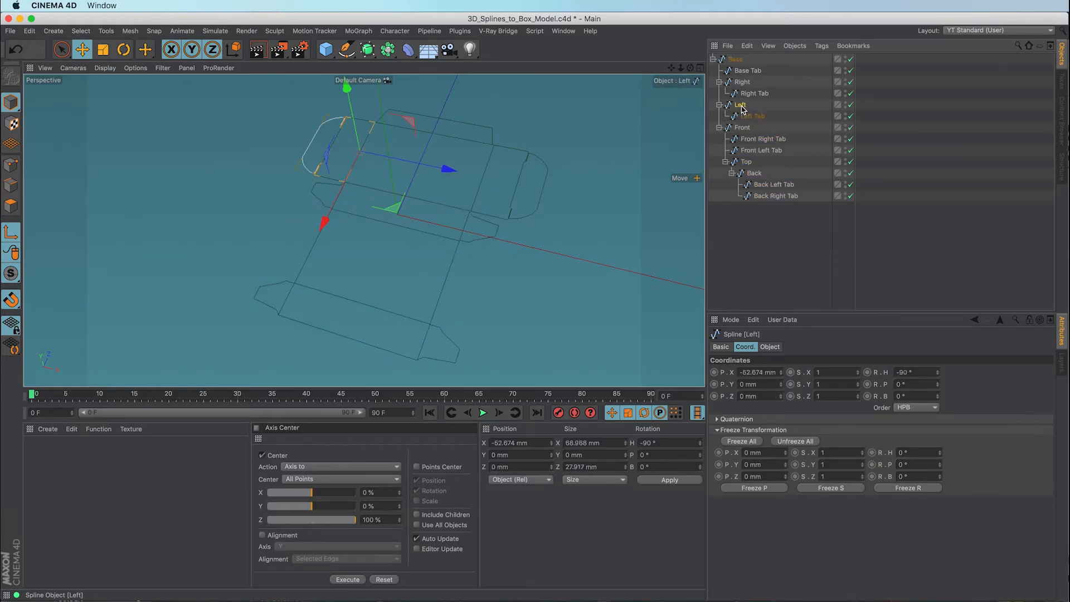
Check the axis placement and orientation of the Right Tab, Right, Base Tab and Base splines.
left_click(747, 95)
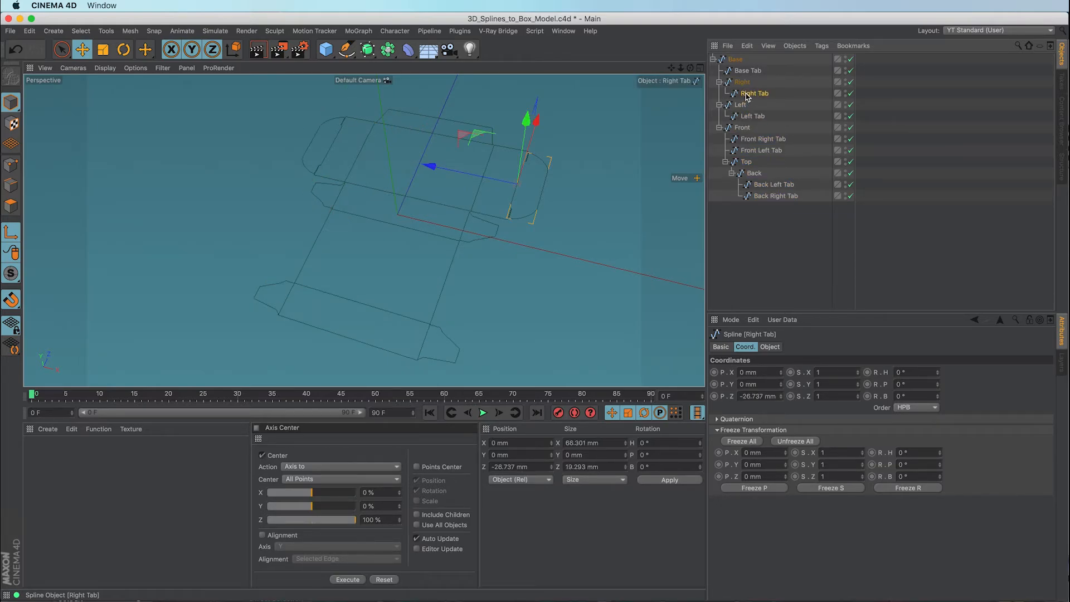
left_click(742, 84)
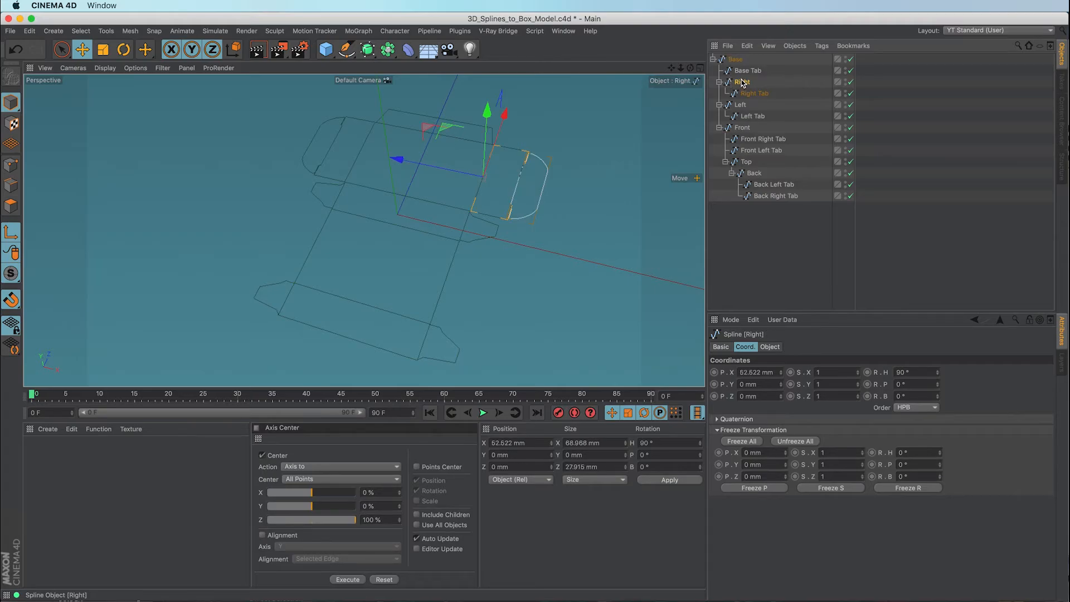
left_click(744, 72)
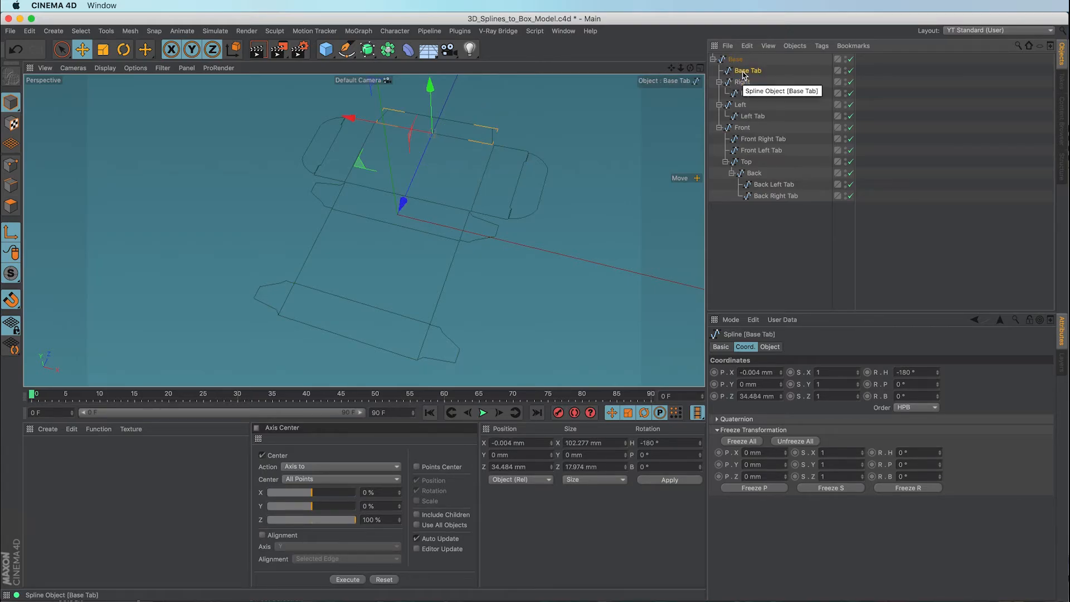
left_click(739, 61)
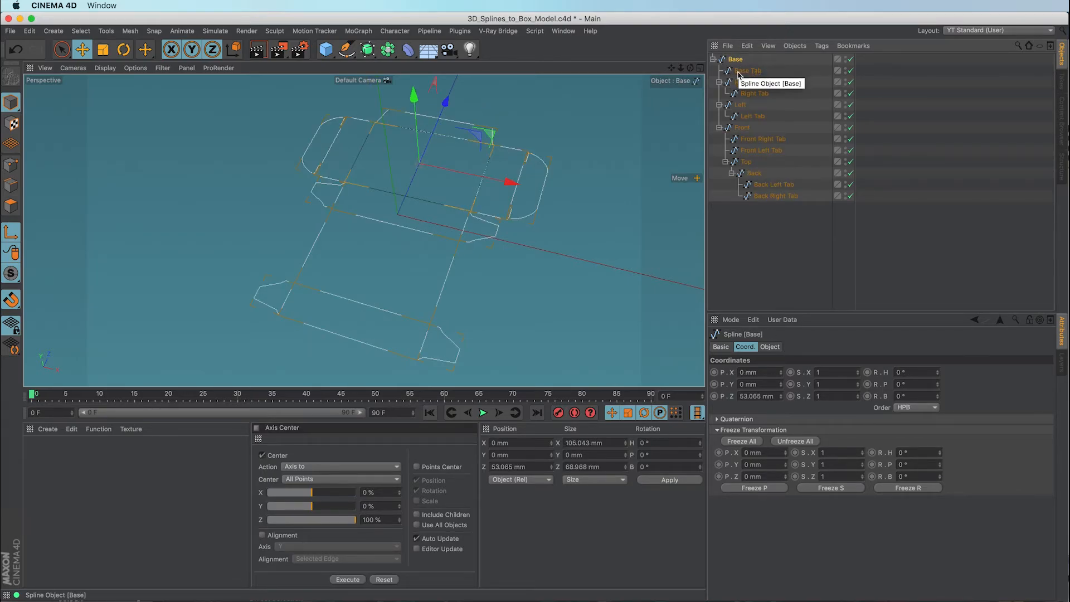
Freeze all transformations of every spline nested under Base, leaving Base itself out, and clear the selection.
left_click_drag(793, 226, 729, 65)
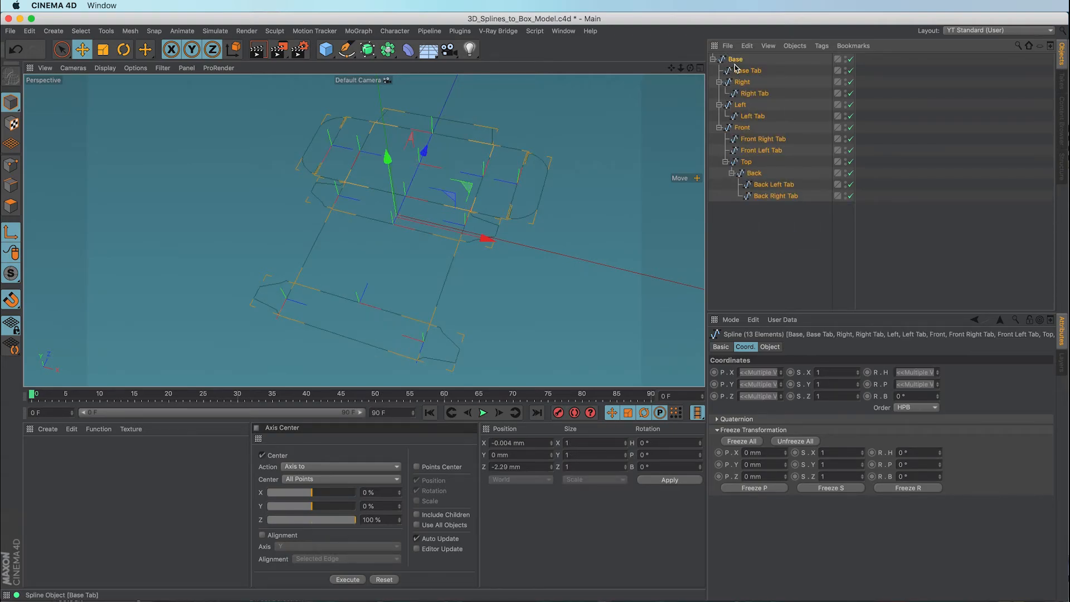
left_click(736, 60, "ctrl")
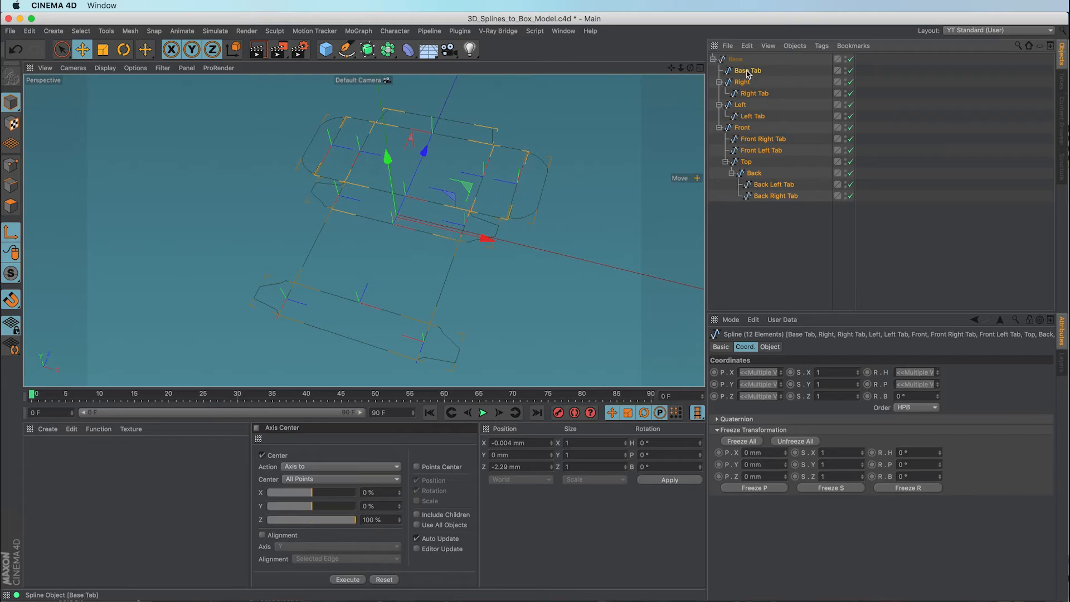
left_click(751, 442)
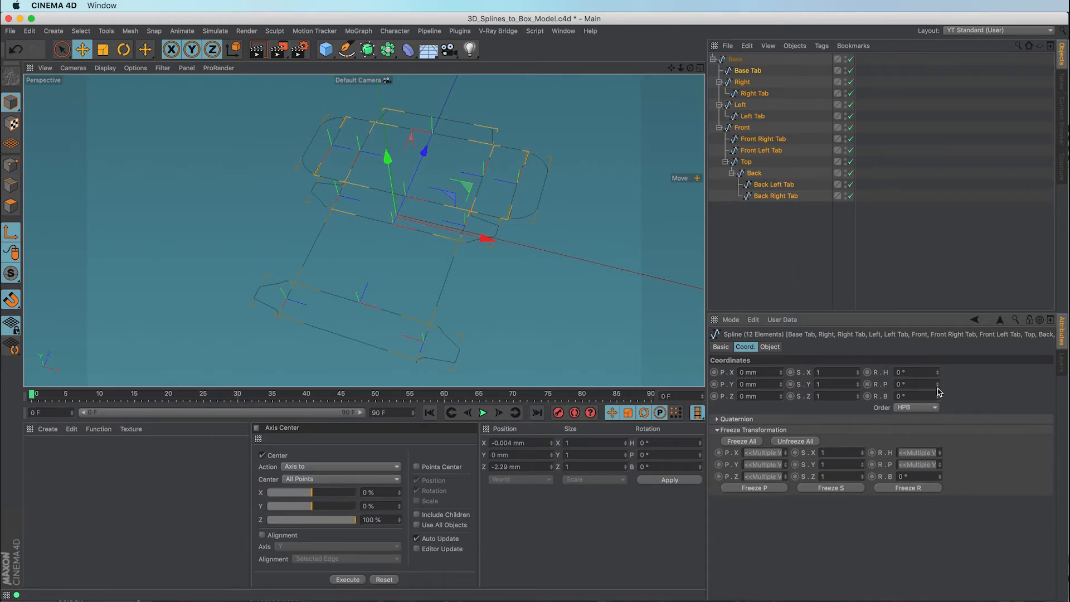
left_click(814, 288)
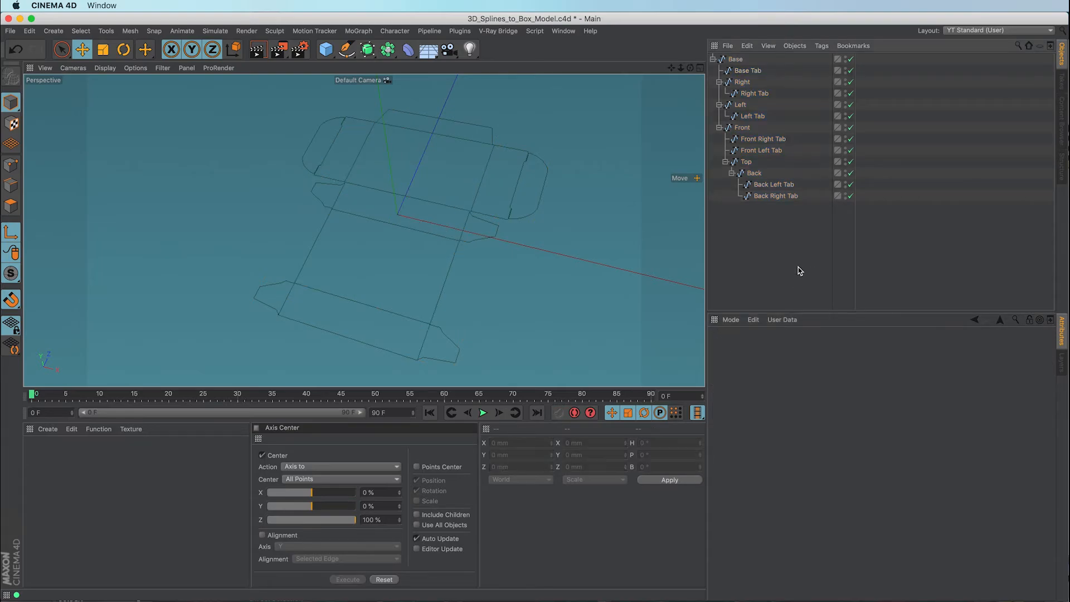
Test the folding of the Base Tab, Right and Right Tab splines by changing each one's pitch, undoing each rotation.
left_click(749, 71)
key("ctrl+z")
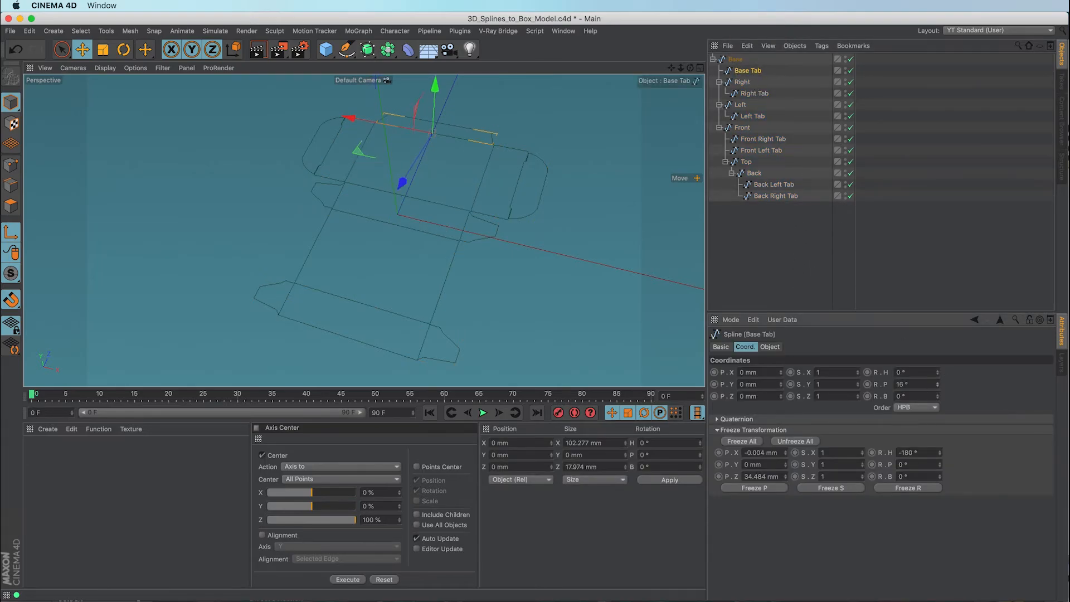
left_click(743, 82)
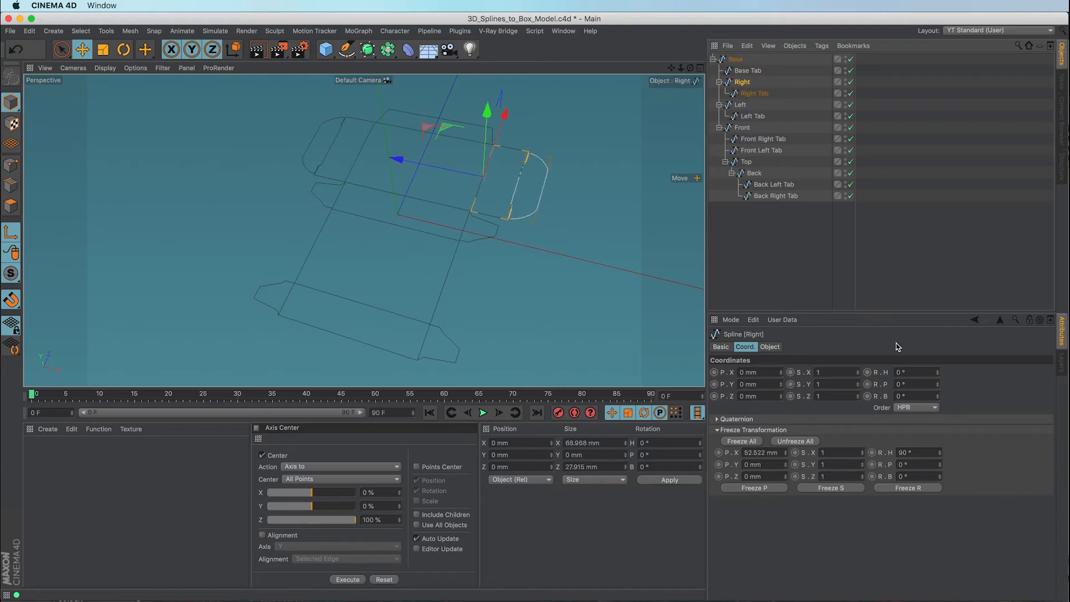
left_click_drag(937, 385, 937, 363)
key("super+z")
left_click(755, 93)
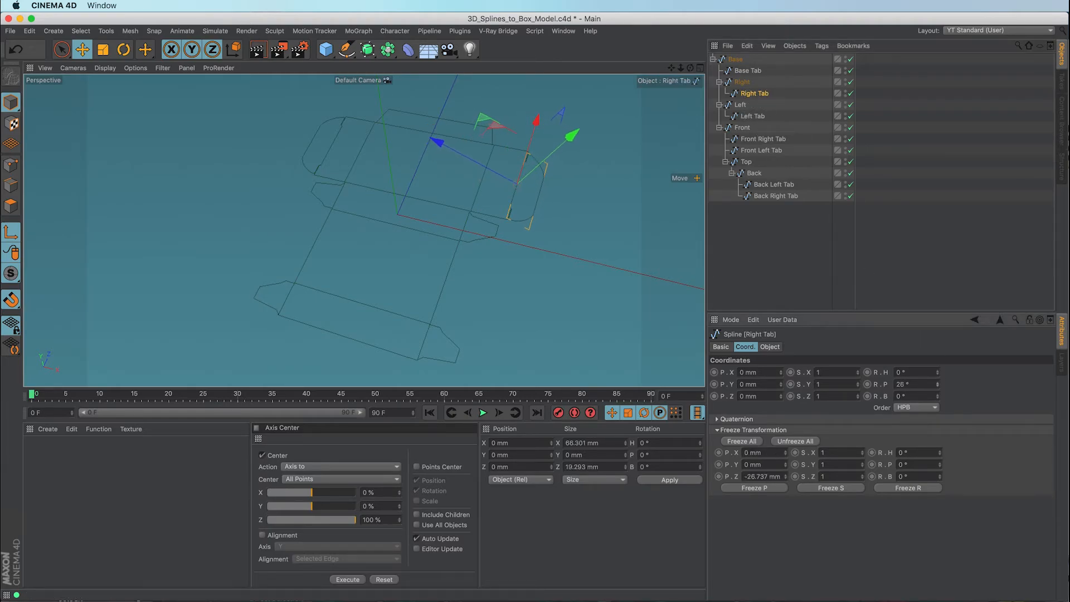
Test-rotate the Left spline to about 32° pitch and the Left Tab in pitch, undoing each rotation.
left_click(740, 105)
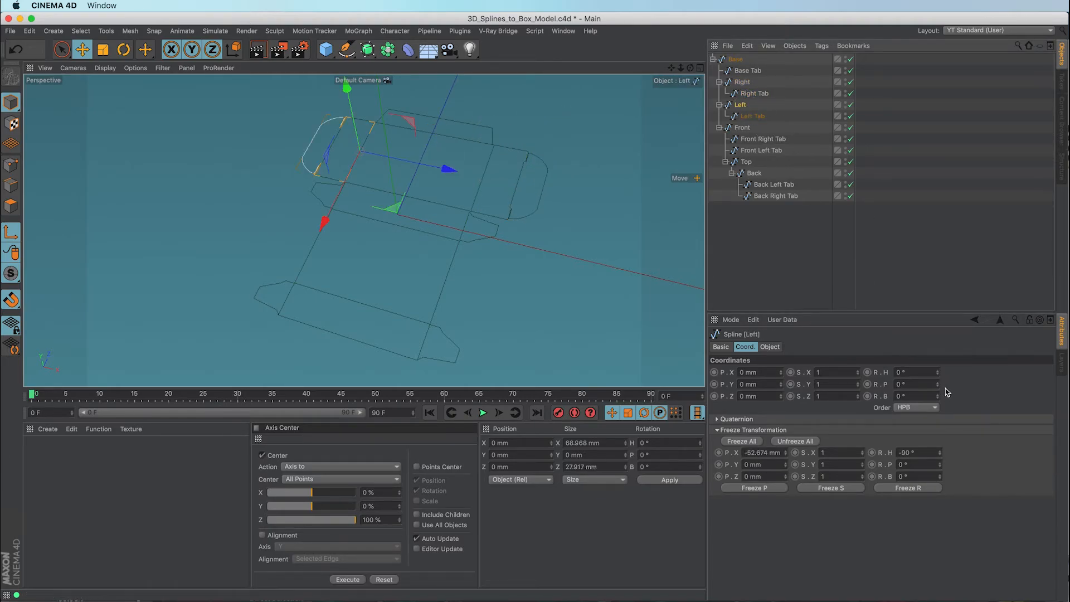
left_click_drag(939, 386, 938, 359)
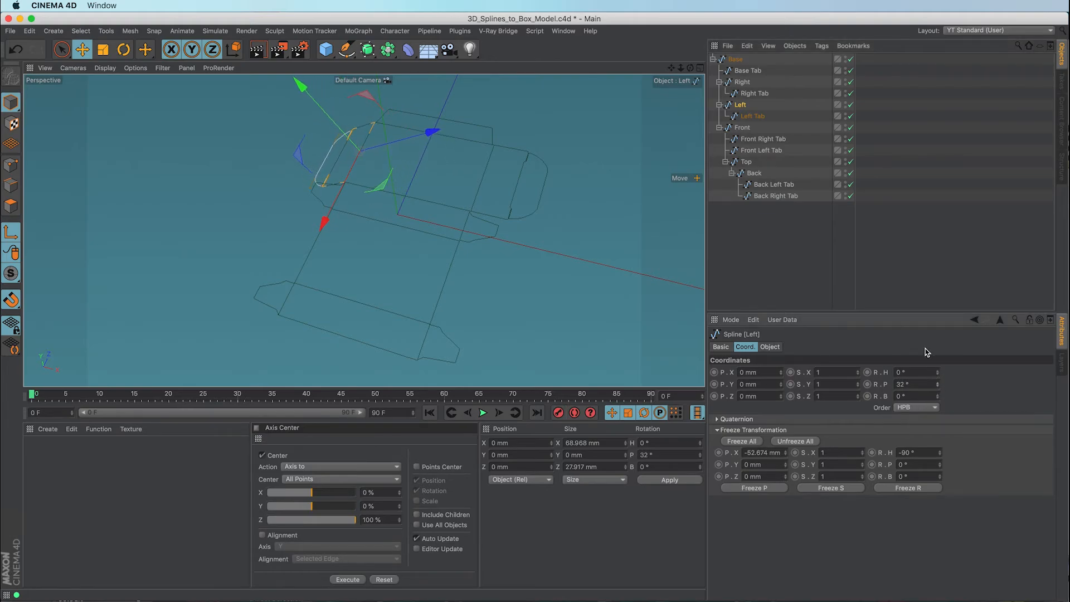
key("super+z")
left_click(750, 117)
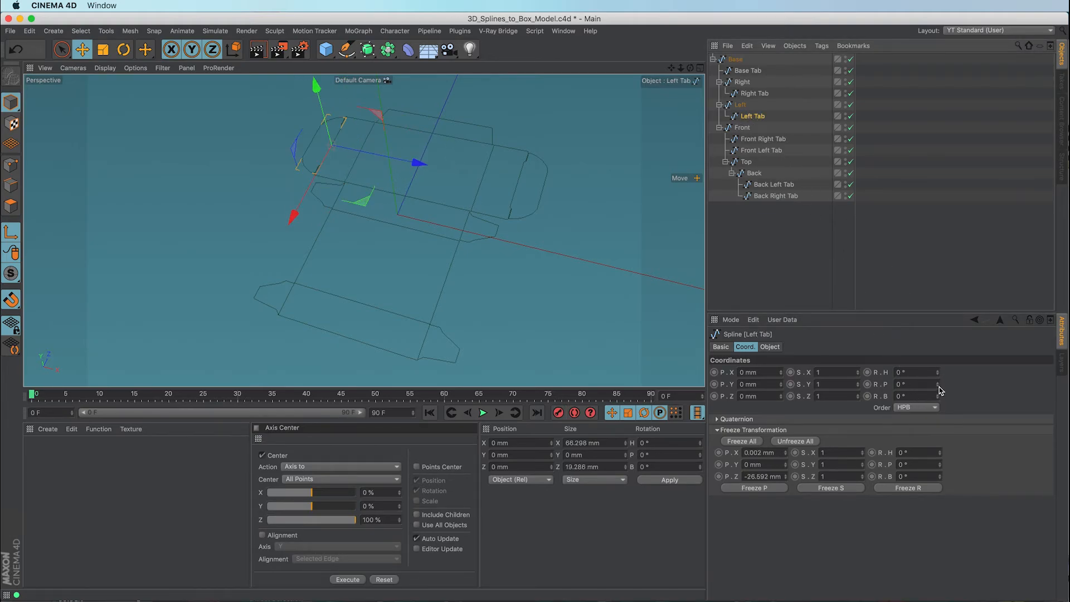
left_click_drag(940, 389, 922, 374)
key("super+z")
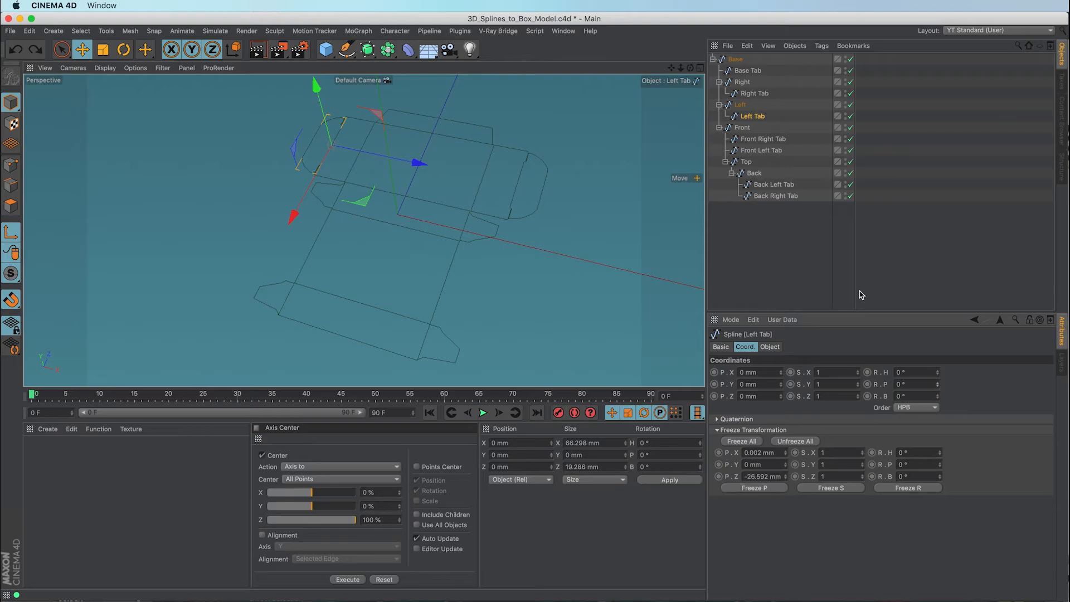
Test the pitch rotation of the Front, Front Right Tab and Front Left Tab splines, undoing each rotation.
left_click(747, 130)
left_click_drag(939, 389, 940, 379)
key("super+z")
left_click(763, 139)
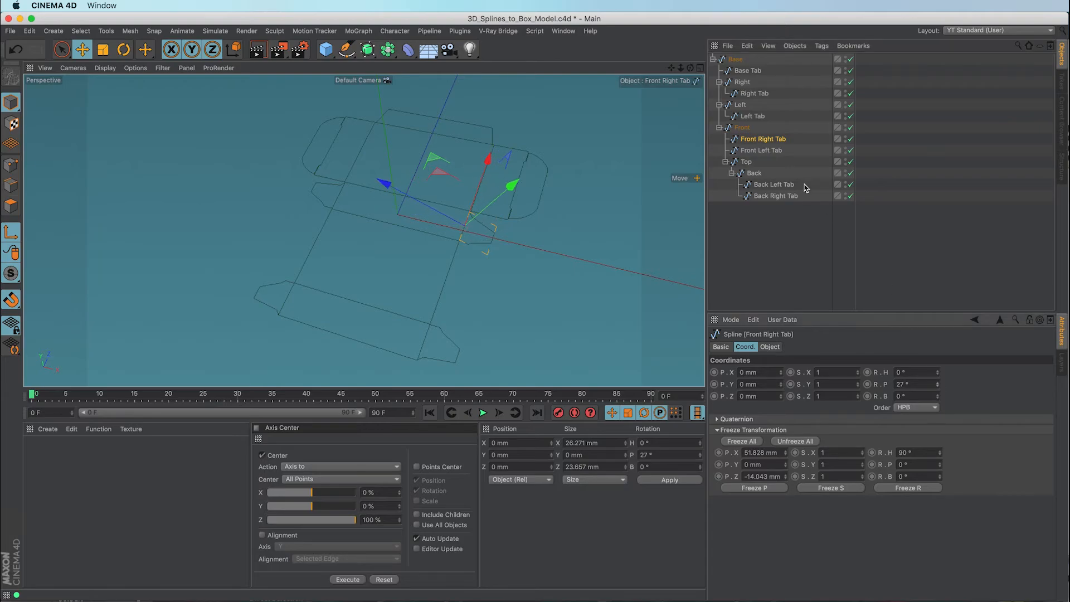
left_click(780, 150)
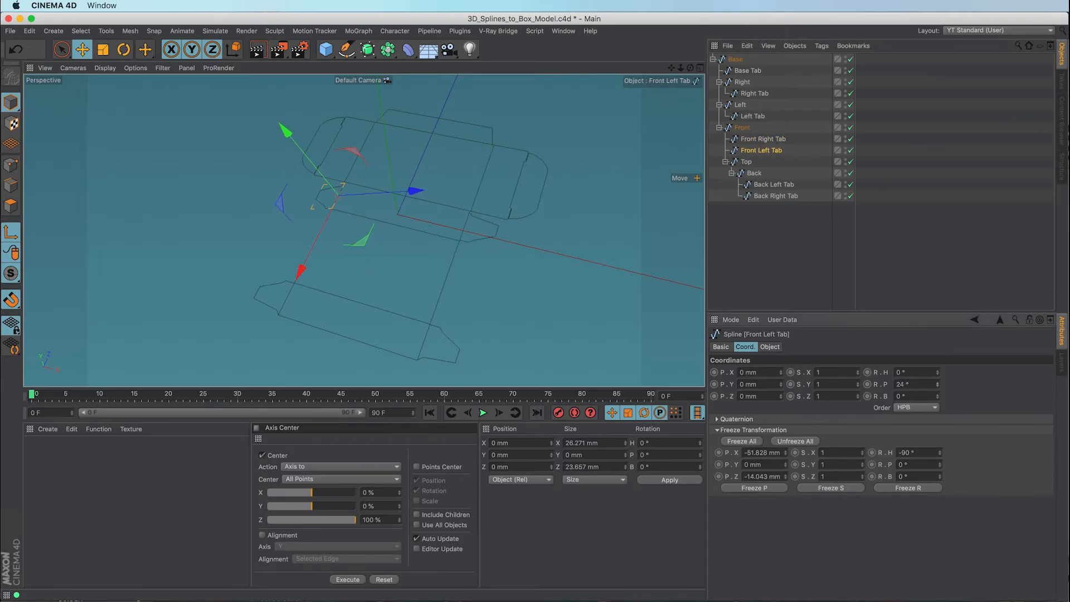
Test the pitch rotation of the Top, Back and Back Left Tab splines, undoing each rotation.
left_click(746, 161)
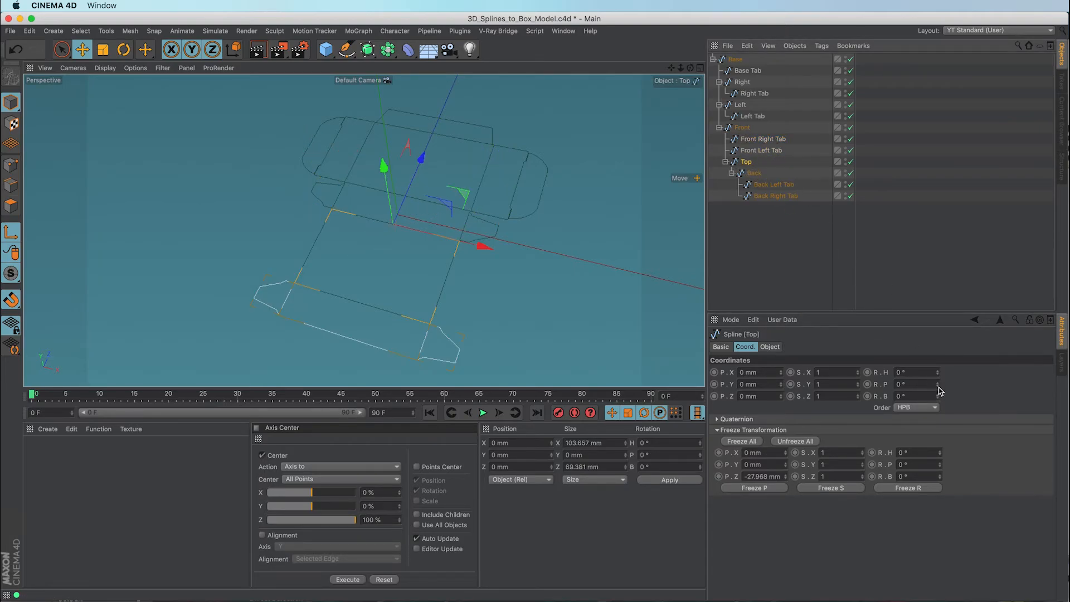
key("super+z")
left_click(757, 174)
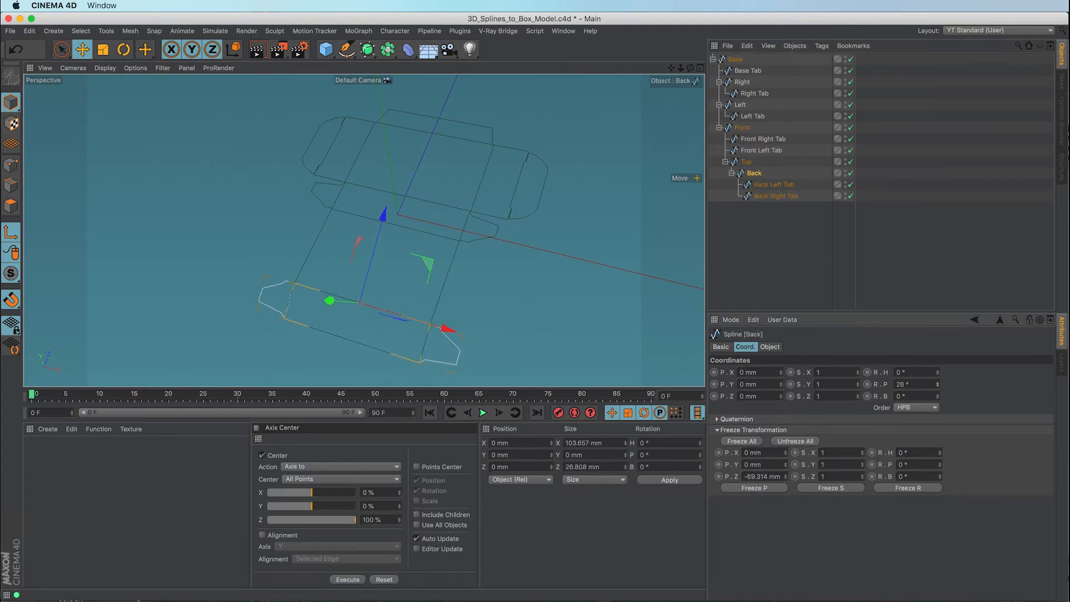
left_click(764, 184)
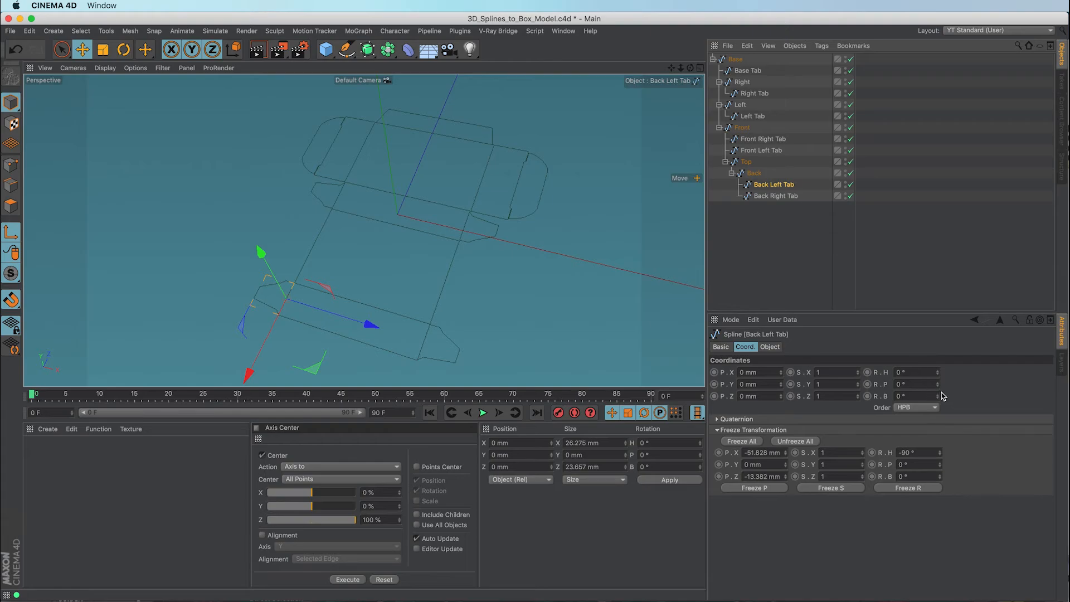
Try a 27° pitch on the Back Right Tab spline and undo it.
left_click(776, 196)
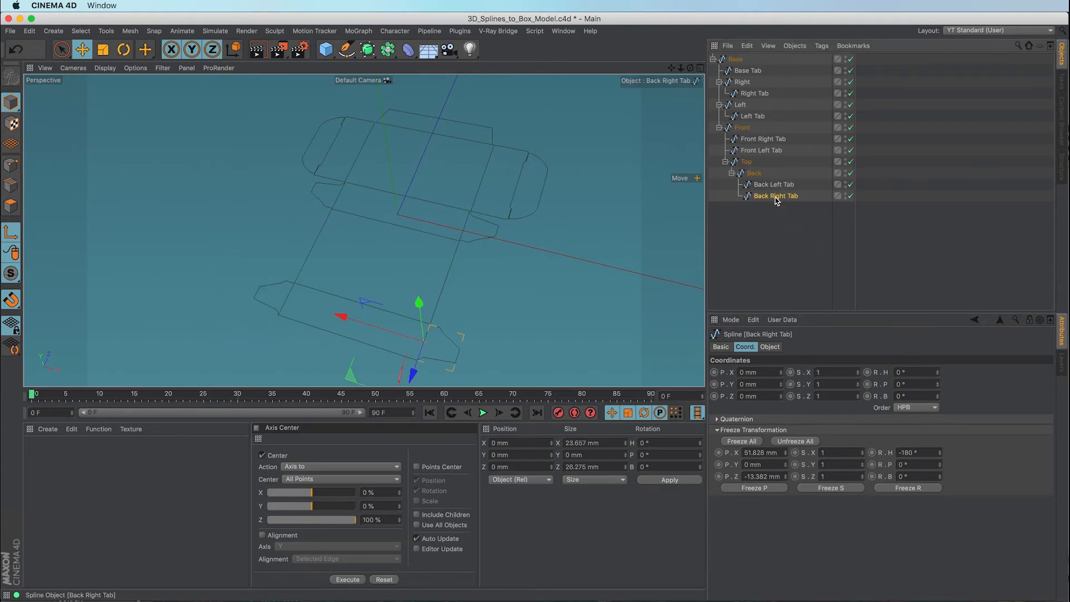
left_click(934, 385)
type("27")
key("Return")
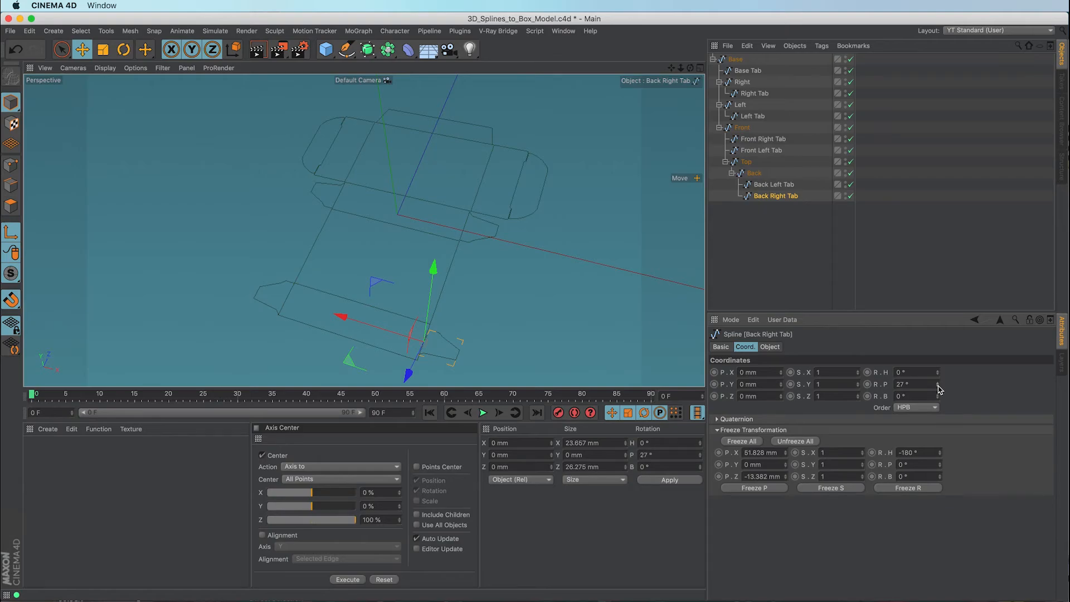
key("super+z")
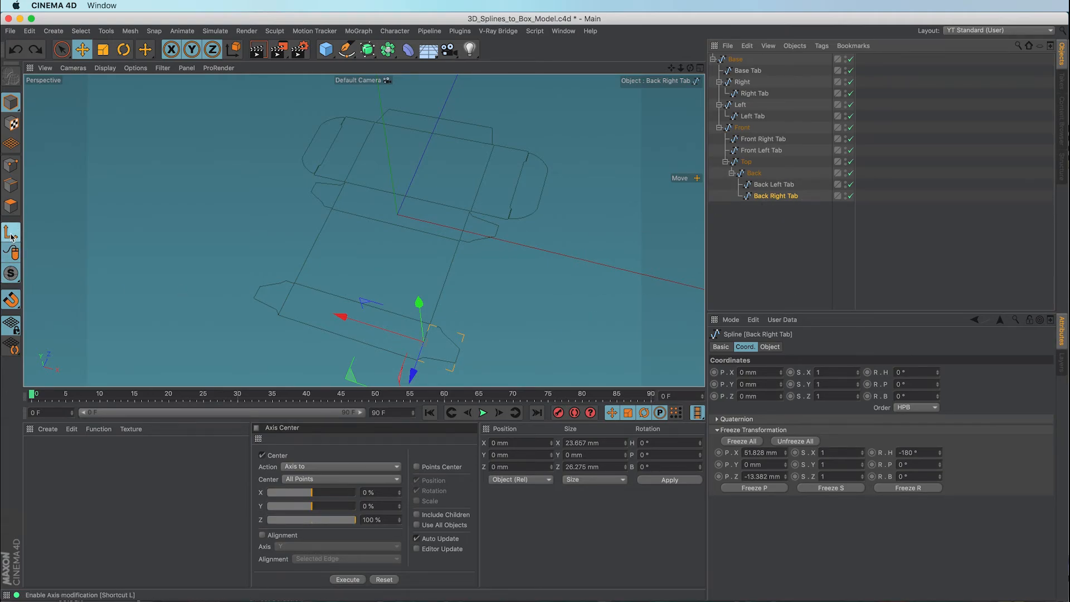
Rotate the Back Right Tab's axis to -90° heading, and test its folding with a pitch rotation that is undone.
middle_click_drag(571, 355, 555, 261)
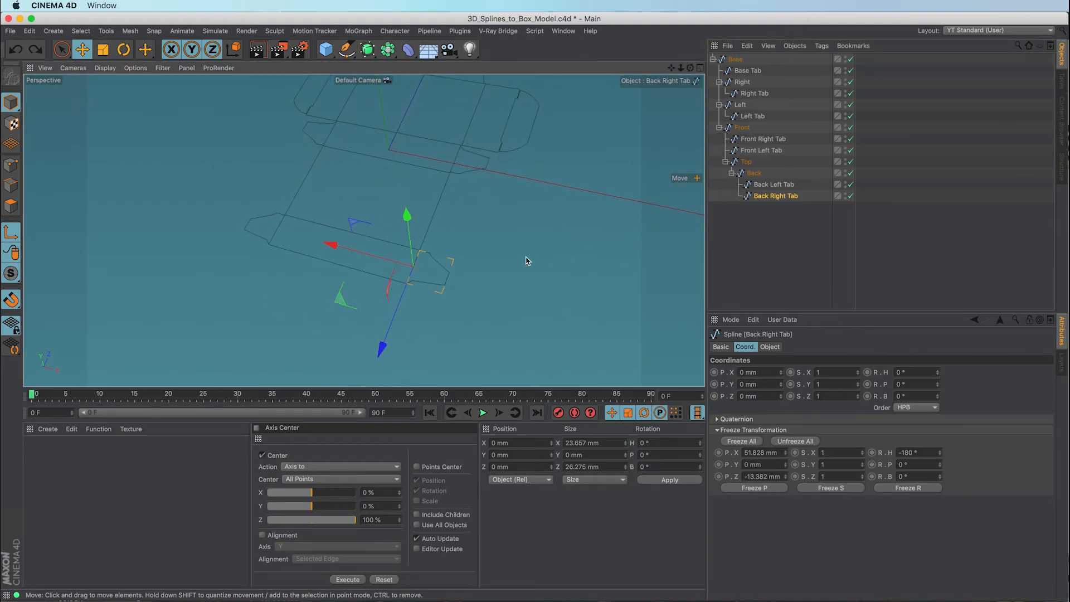
key("r")
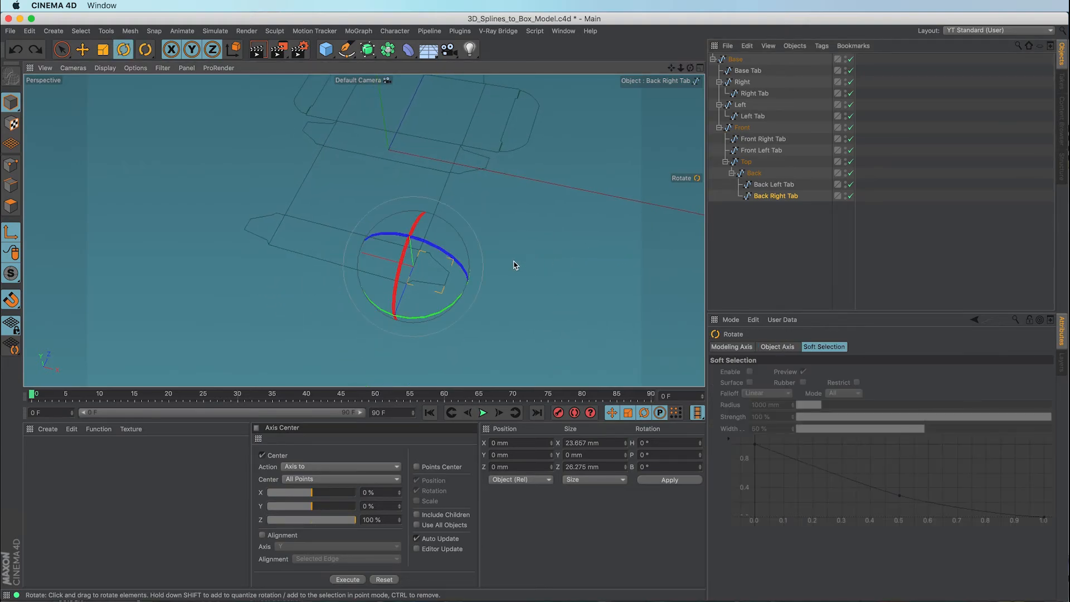
left_click_drag(457, 302, 373, 306)
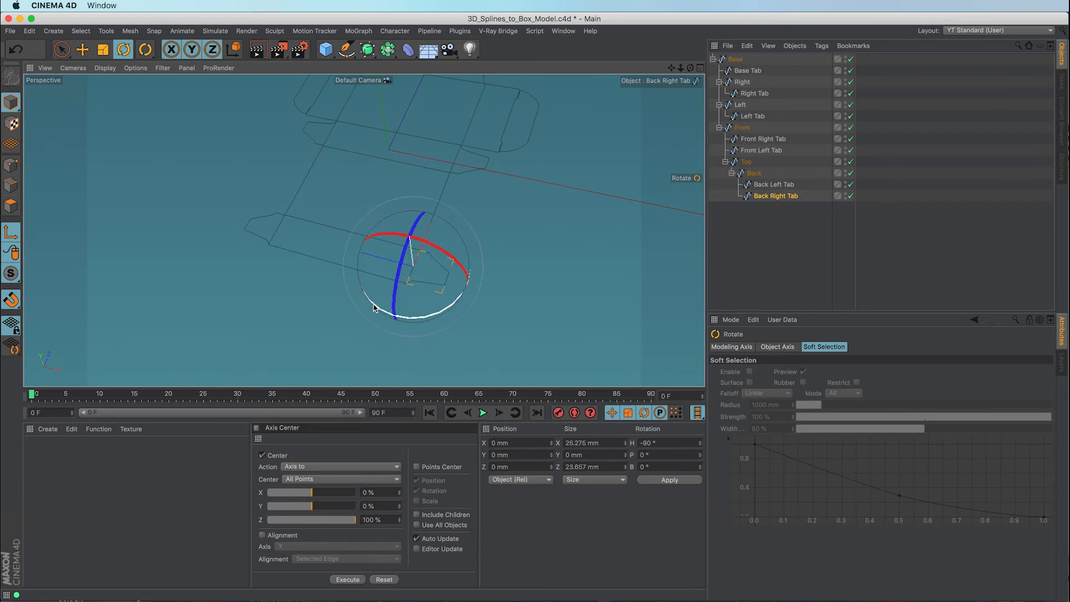
key("e")
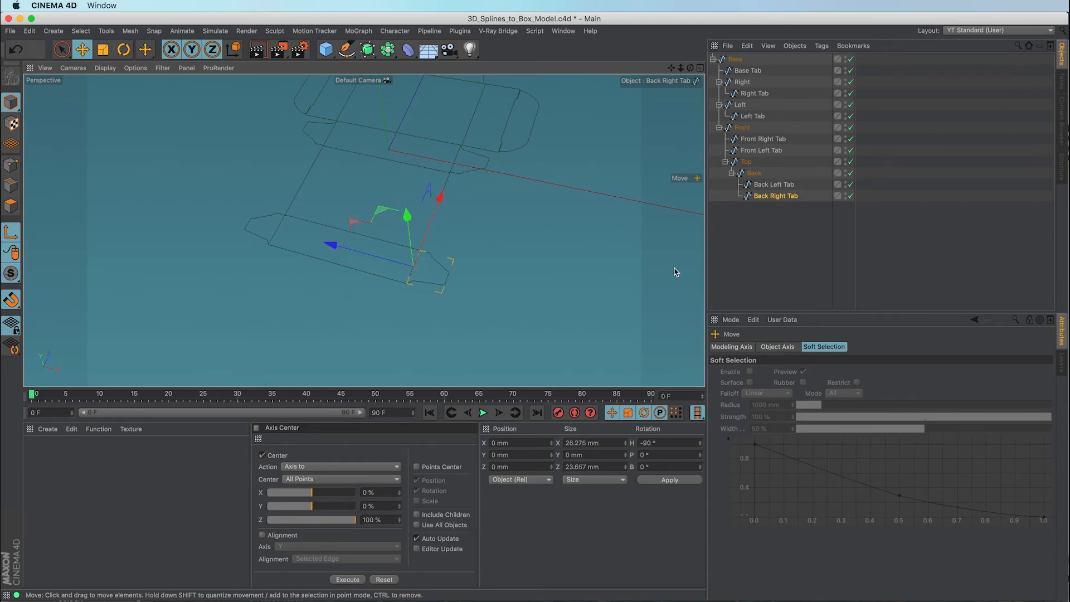
left_click(772, 197)
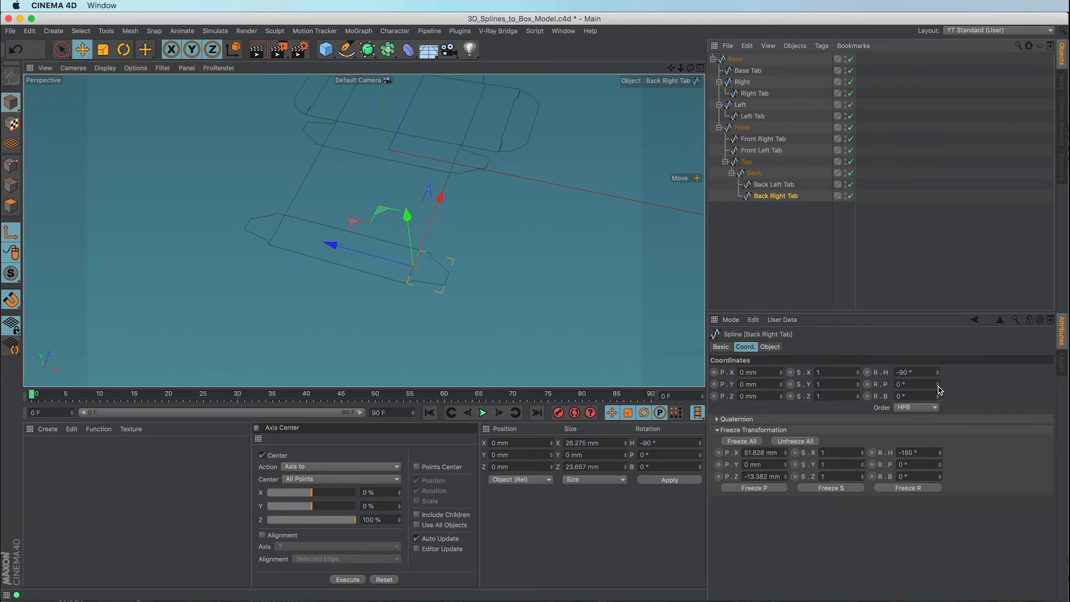
left_click_drag(937, 385, 938, 374)
key("super+z")
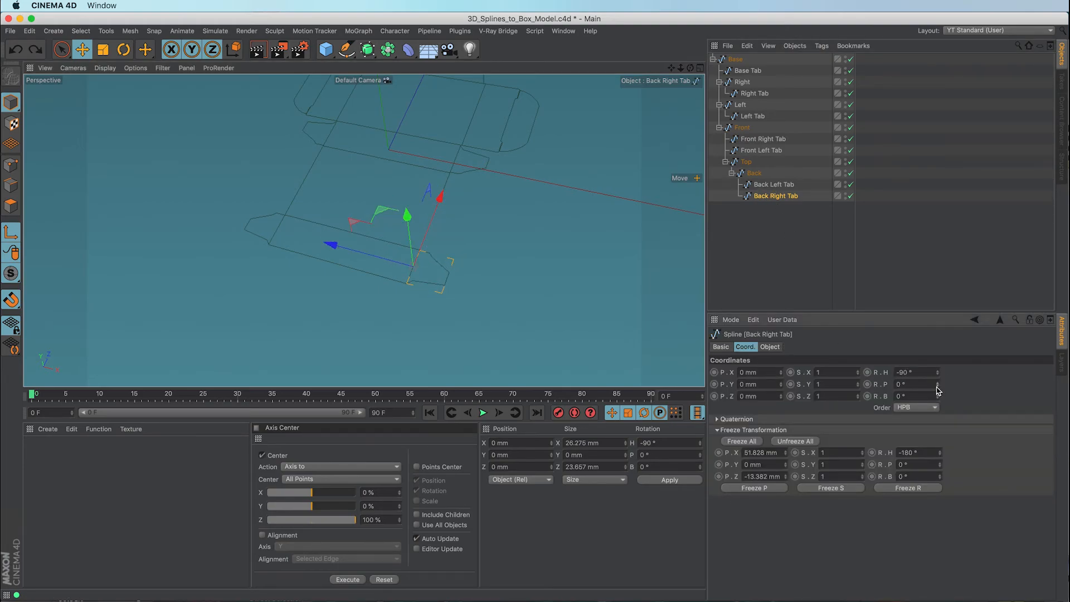
Freeze all transformations again for every spline nested under Base, excluding Base itself.
left_click_drag(797, 238, 733, 67)
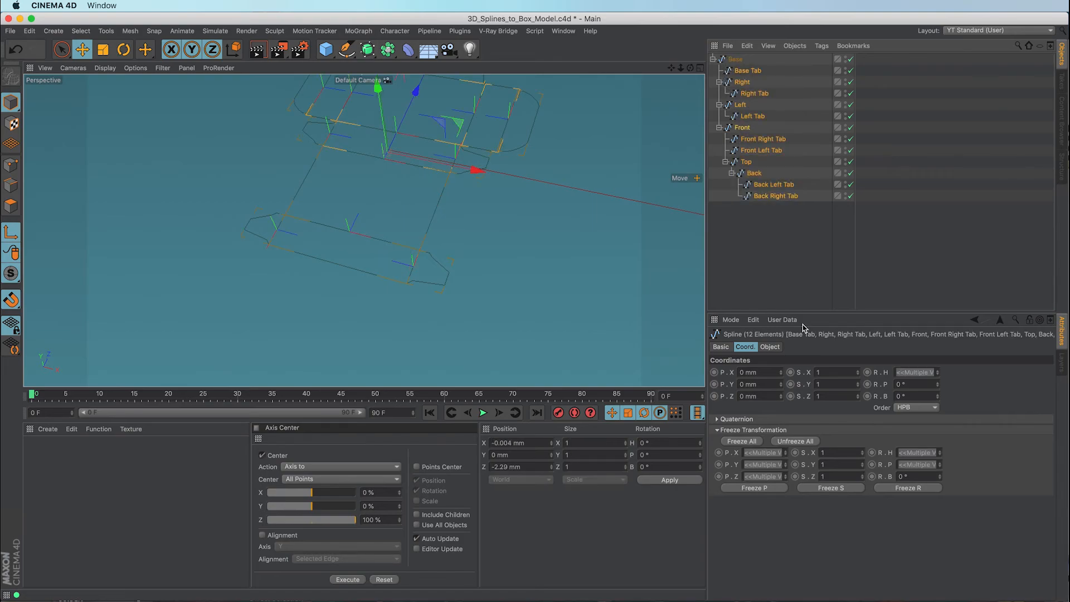
left_click(751, 442)
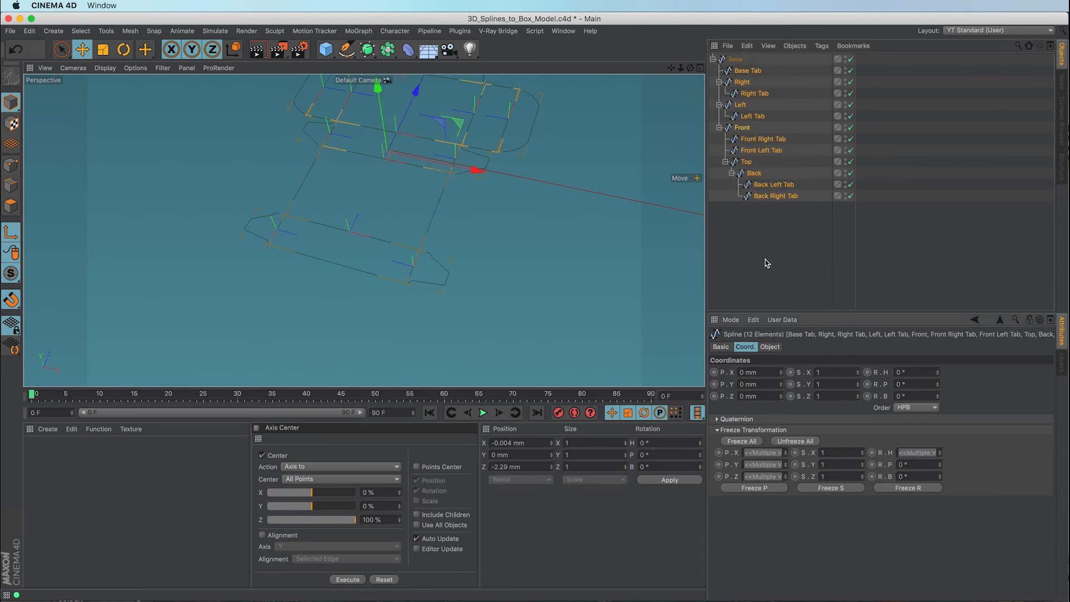
left_click_drag(554, 267, 531, 290, "alt")
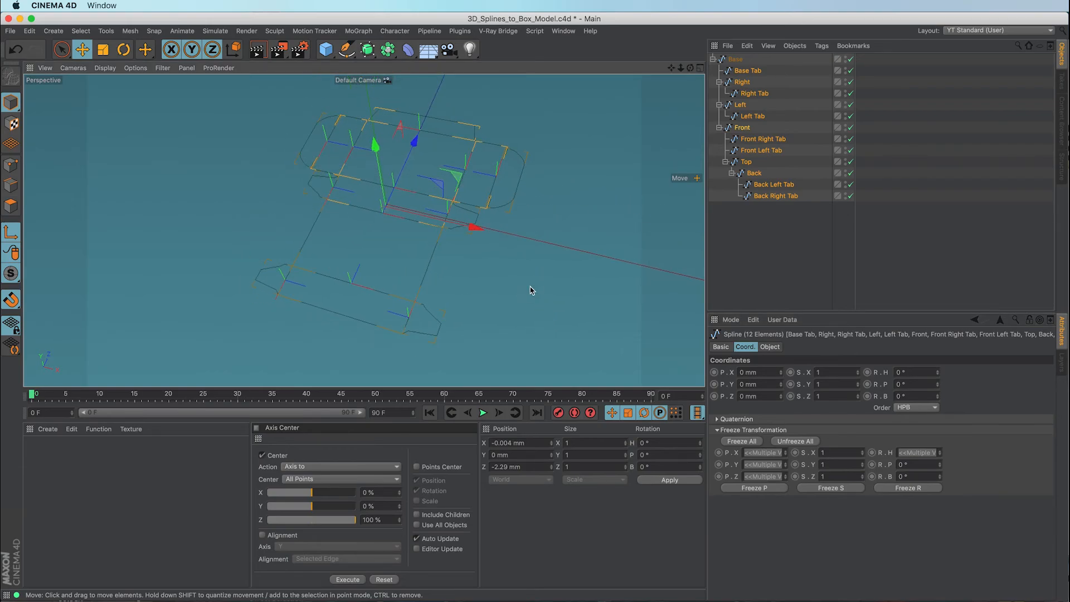
Test folding all splines nested under Base together by changing their pitch, and reset the pitch to 0°.
left_click_drag(807, 241, 730, 70)
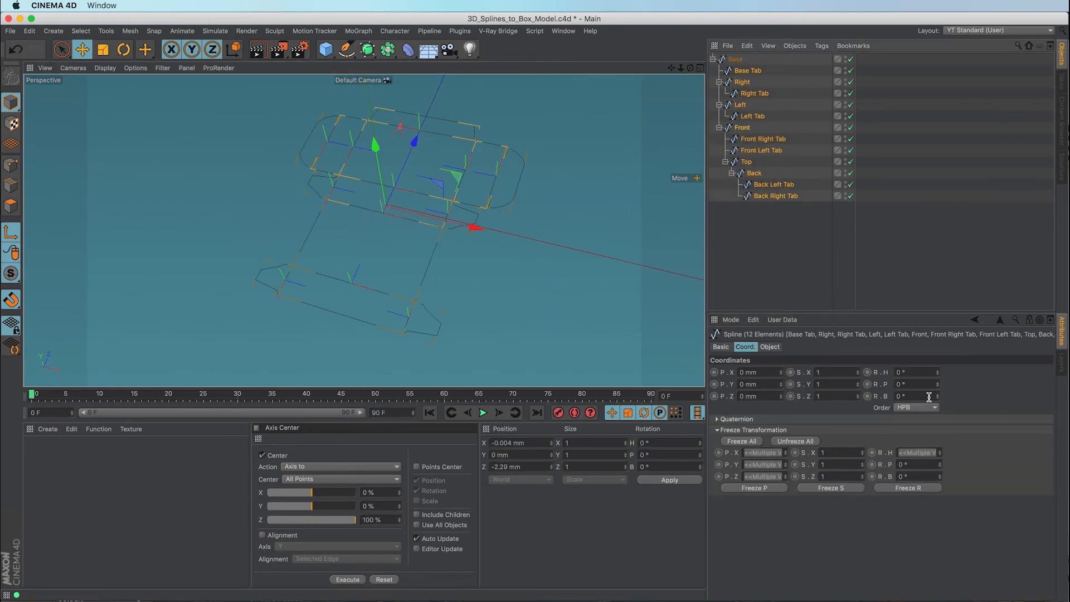
left_click_drag(939, 386, 883, 388)
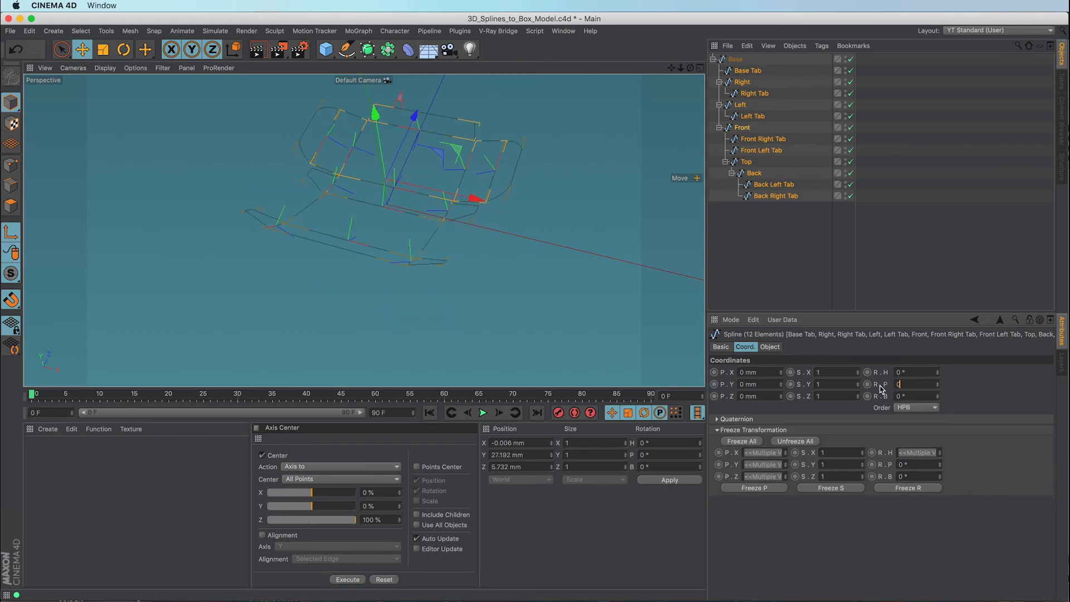
type("0")
key("Return")
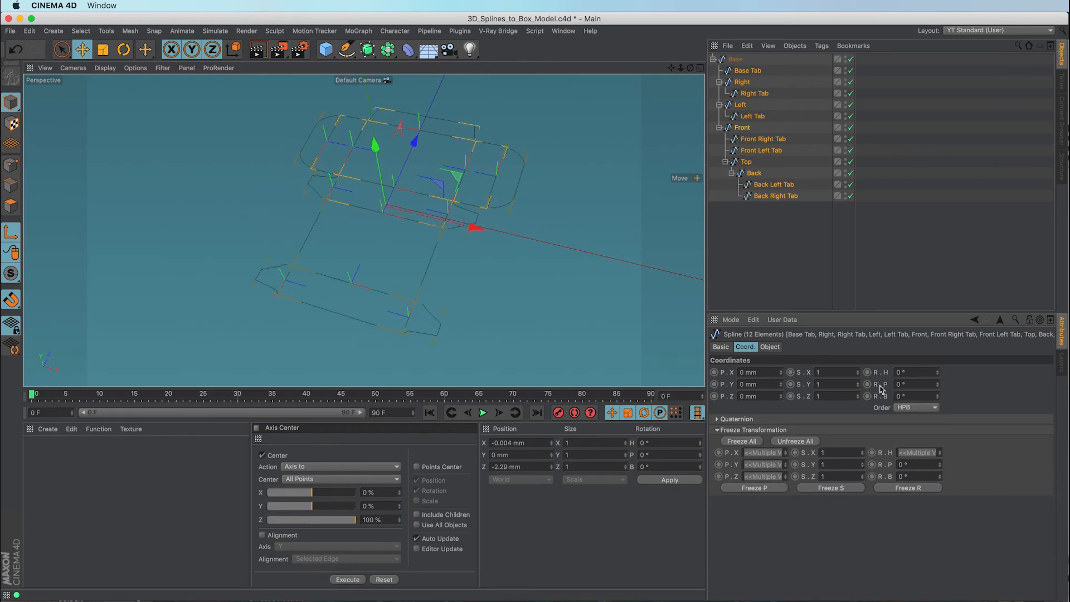
Add an Extrude generator and nest the whole Base spline hierarchy under it.
left_click(773, 248)
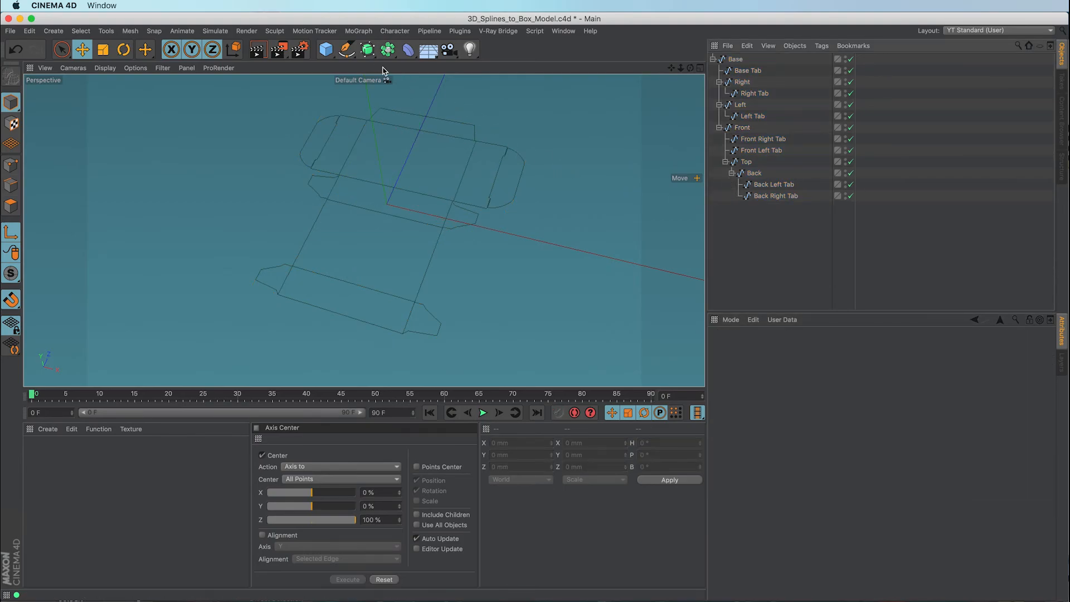
left_click(368, 51)
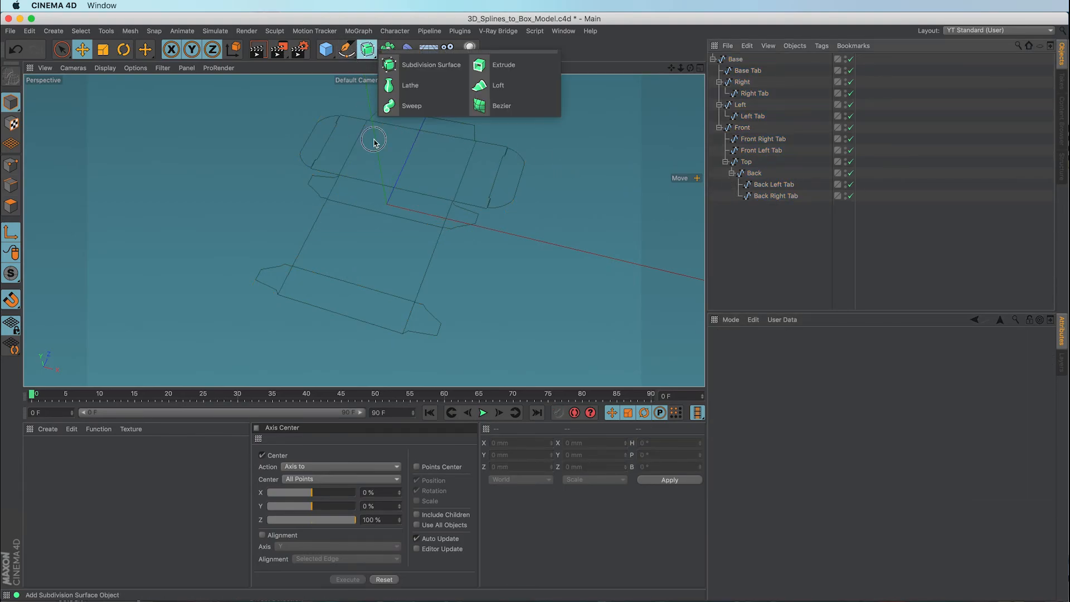
left_click(504, 68)
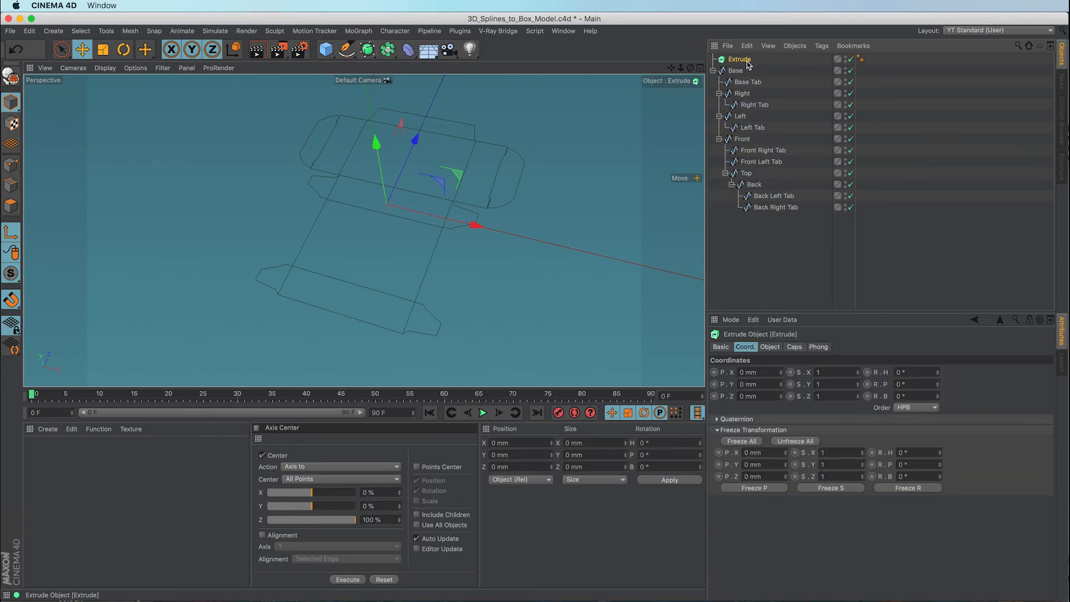
left_click_drag(736, 74, 745, 62)
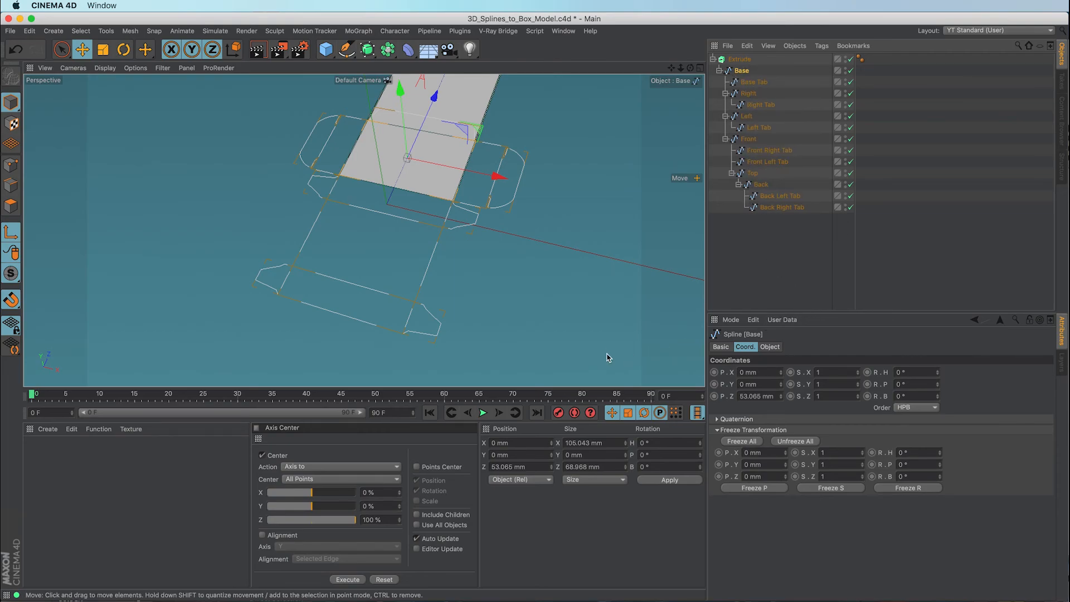
Undock and close the Axis Center window, and reload the YT Standard (User) layout.
left_click(258, 438)
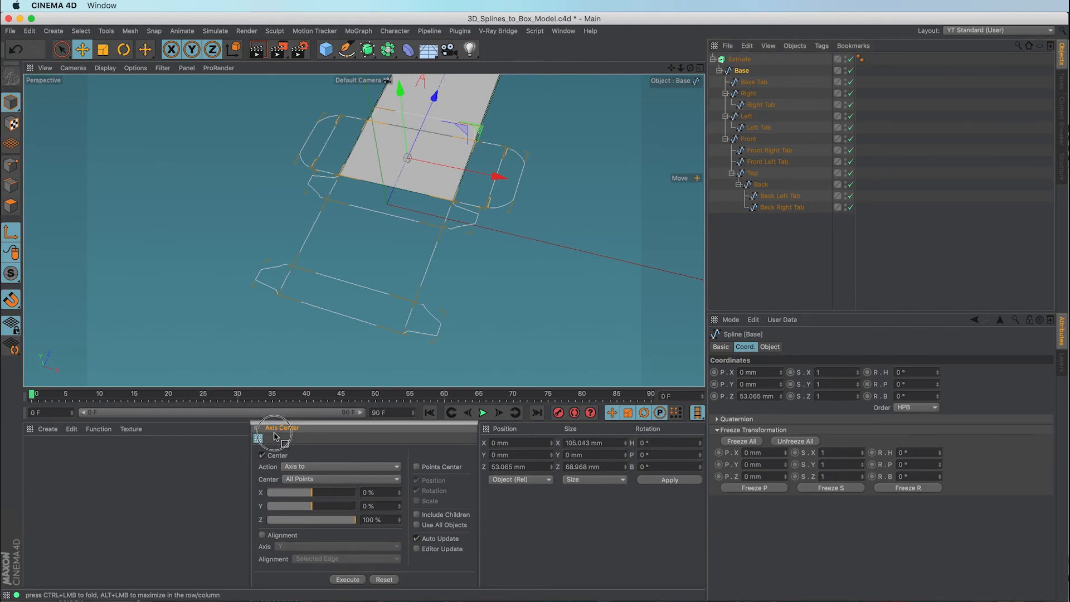
left_click(258, 438)
left_click(291, 449)
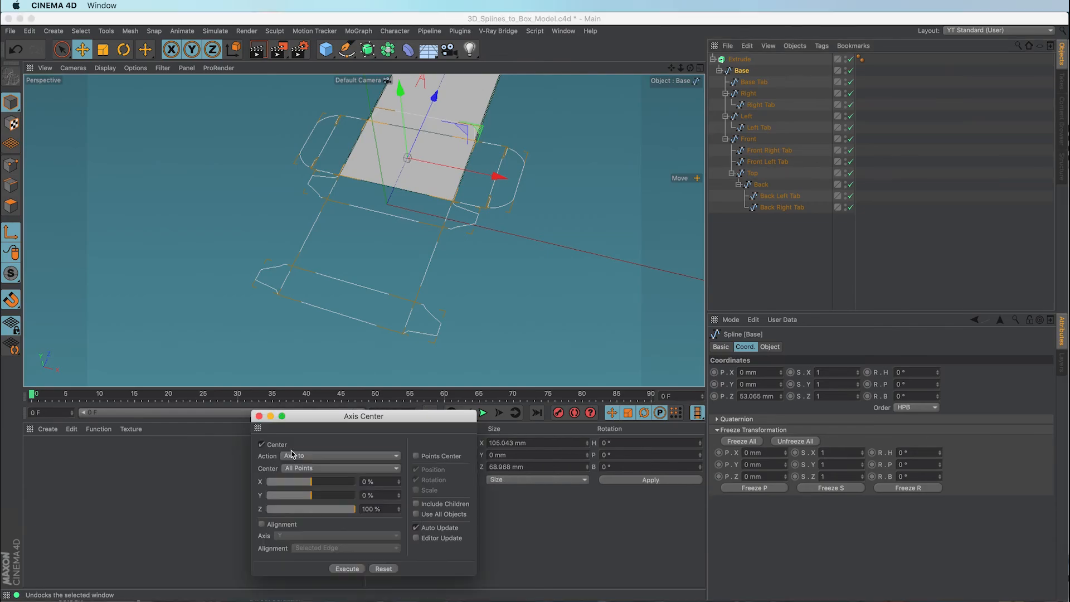
left_click(258, 416)
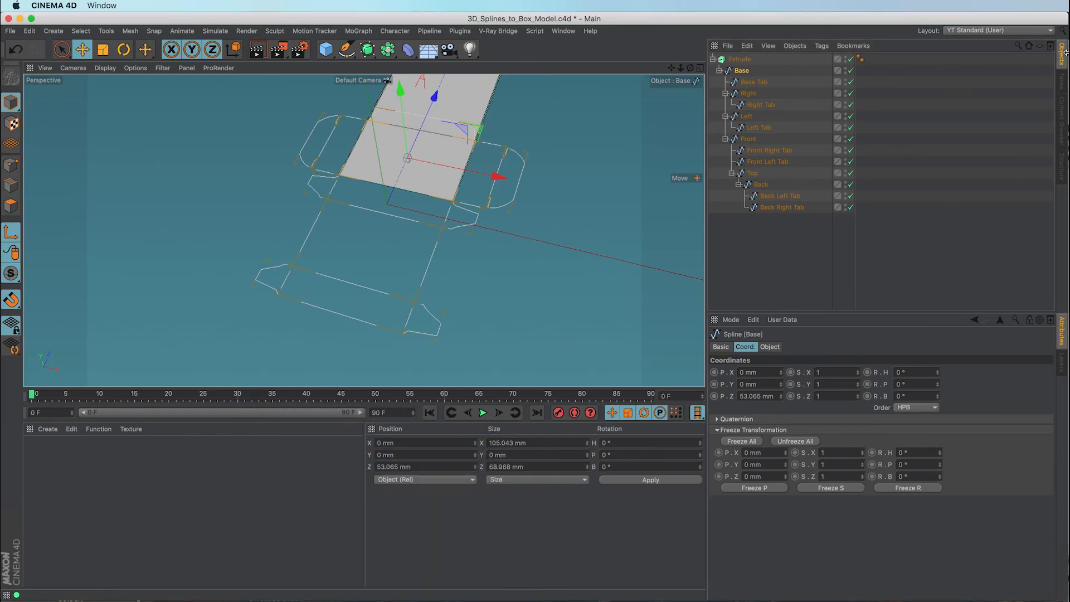
left_click(963, 32)
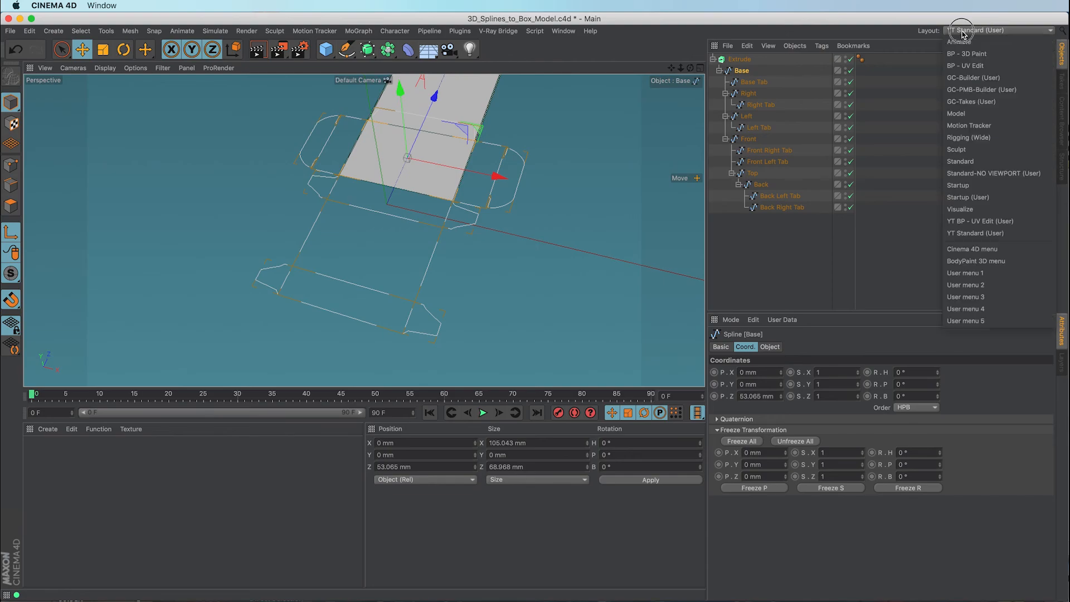
left_click(973, 233)
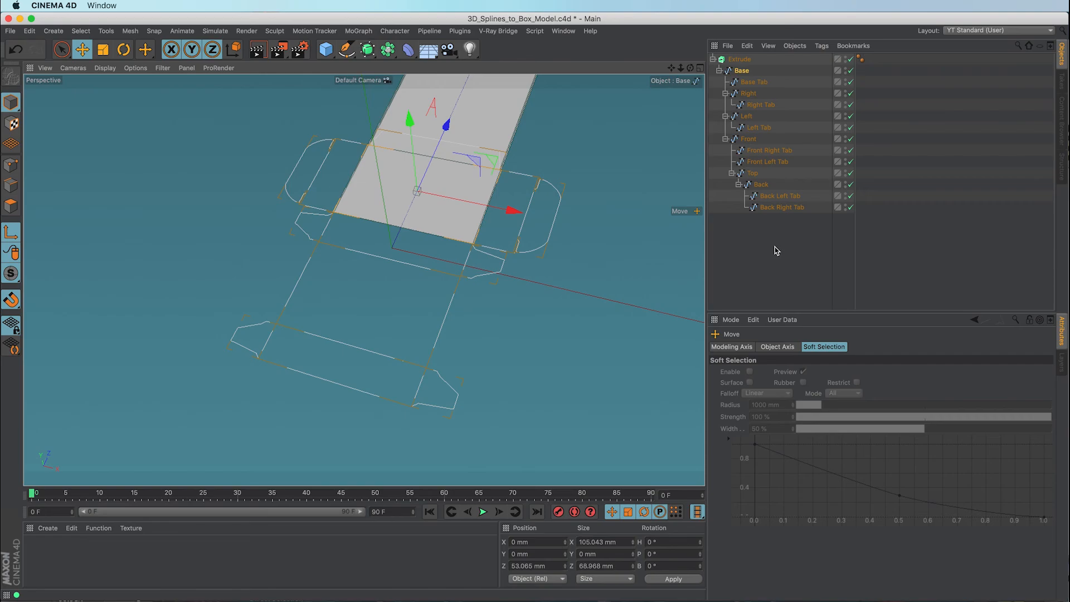
Set the Extrude object's Z movement to 0 mm.
left_click(740, 59)
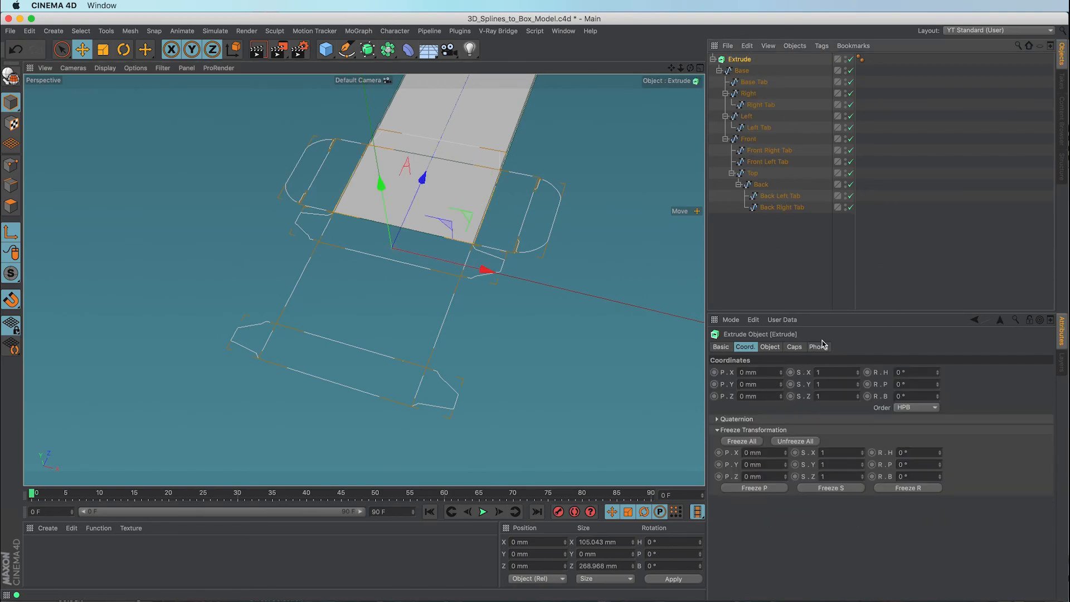
left_click(770, 347)
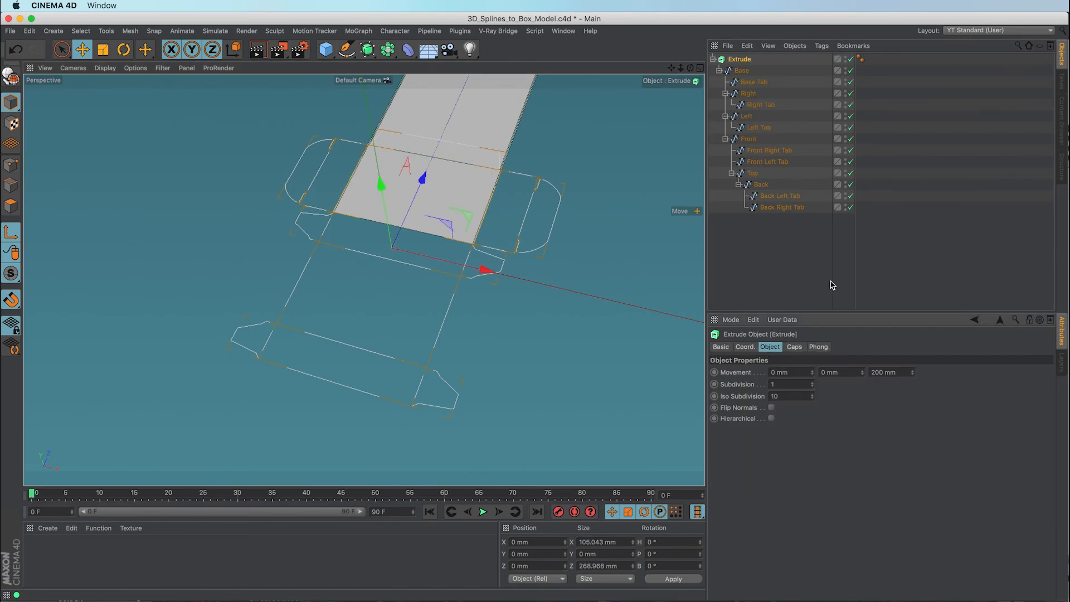
left_click(892, 372)
type("0")
key("Return")
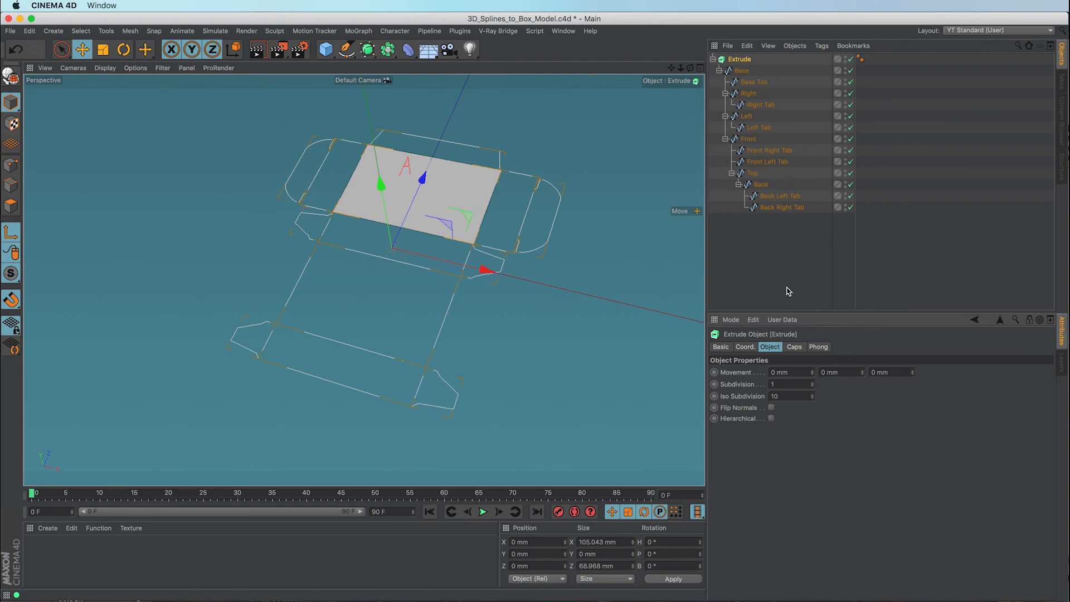
Try a Y movement of -68 mm on the Extrude object and reset it to 0 mm.
left_click_drag(861, 377, 861, 377)
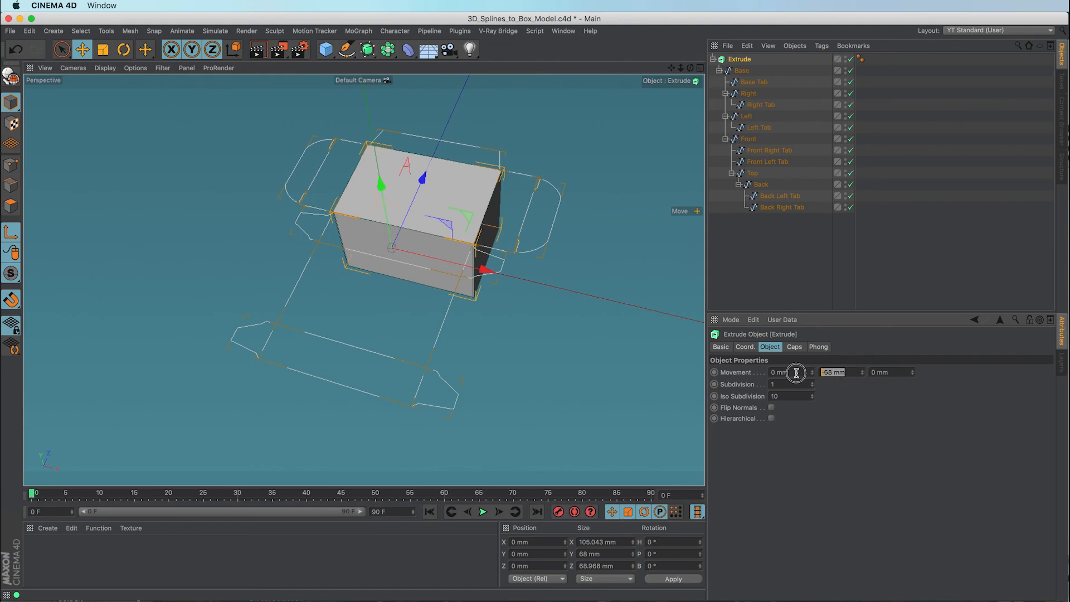
left_click(852, 372)
type("0")
key("Return")
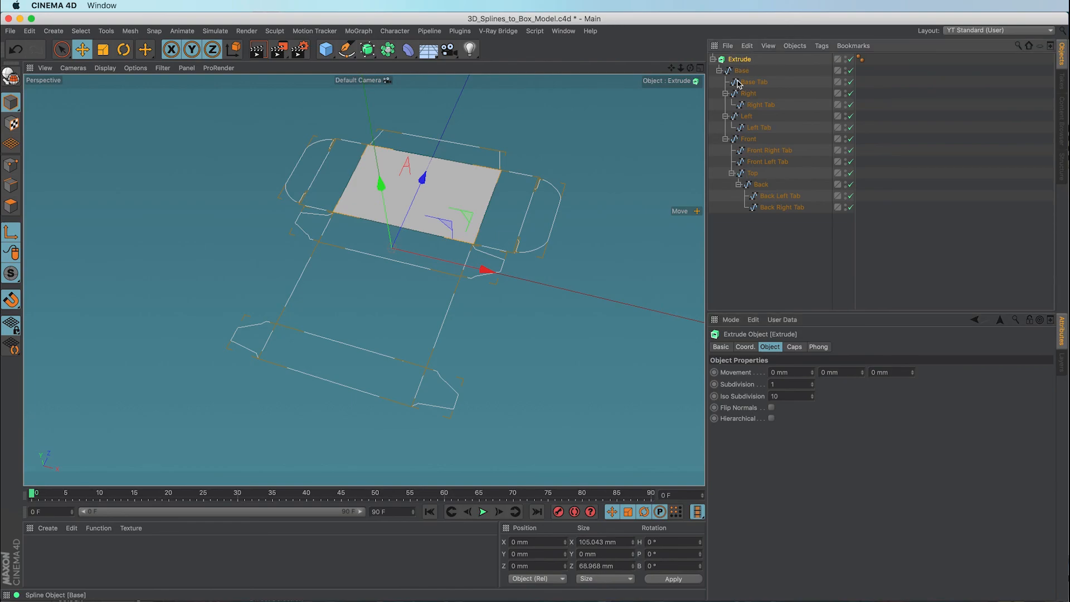
Enable the Hierarchical option on the Extrude object so it covers all nested splines.
left_click(771, 418)
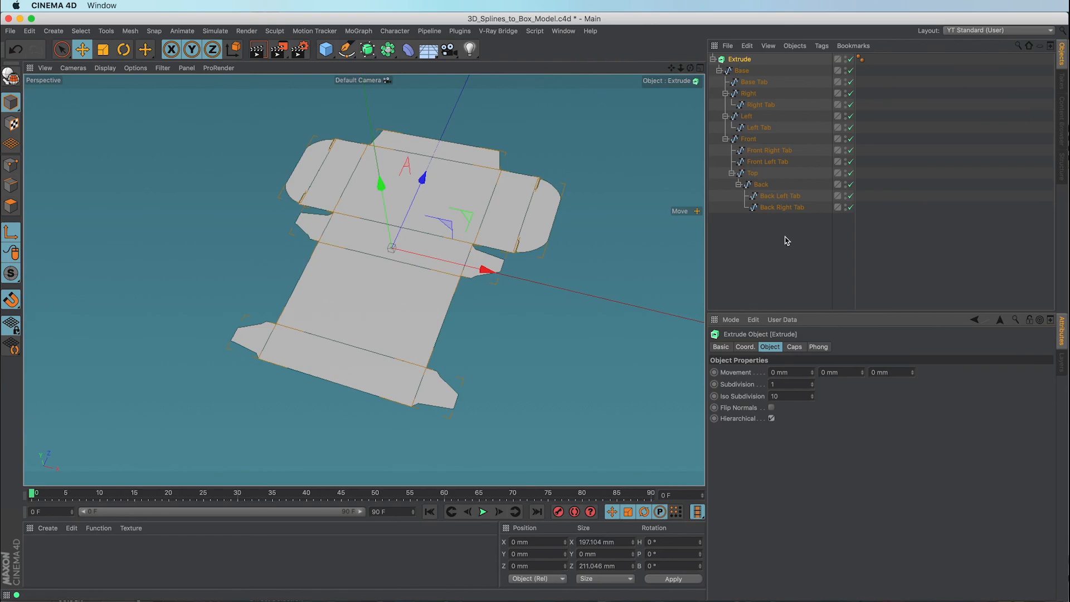
Test folding the extruded panels by pitching all splines nested under Base to -4°, and undo the rotation.
left_click_drag(798, 232, 743, 80)
left_click(745, 346)
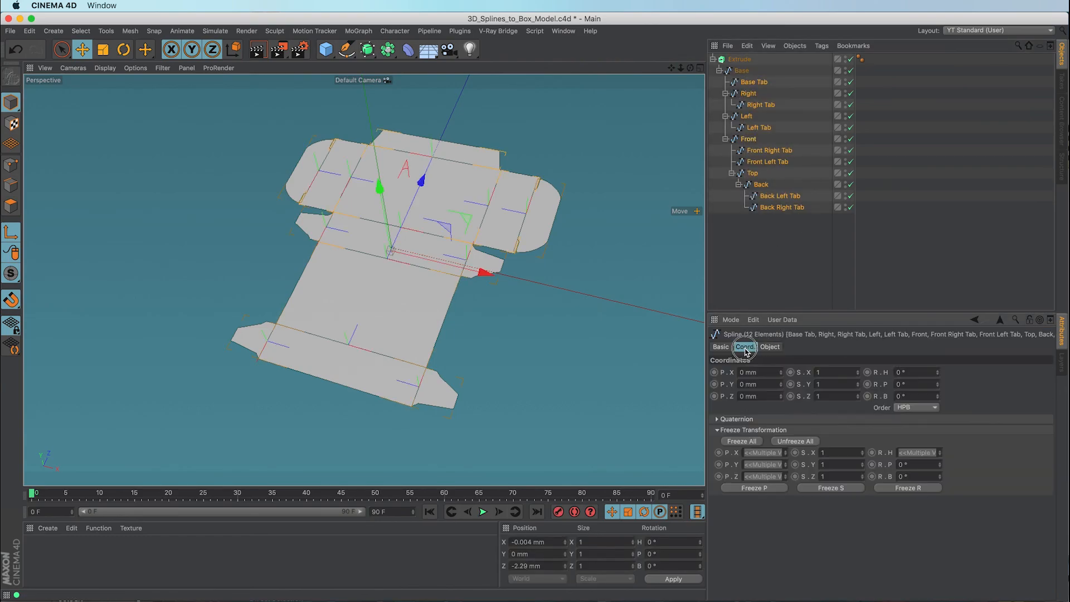
left_click(938, 387)
left_click_drag(938, 384, 928, 358)
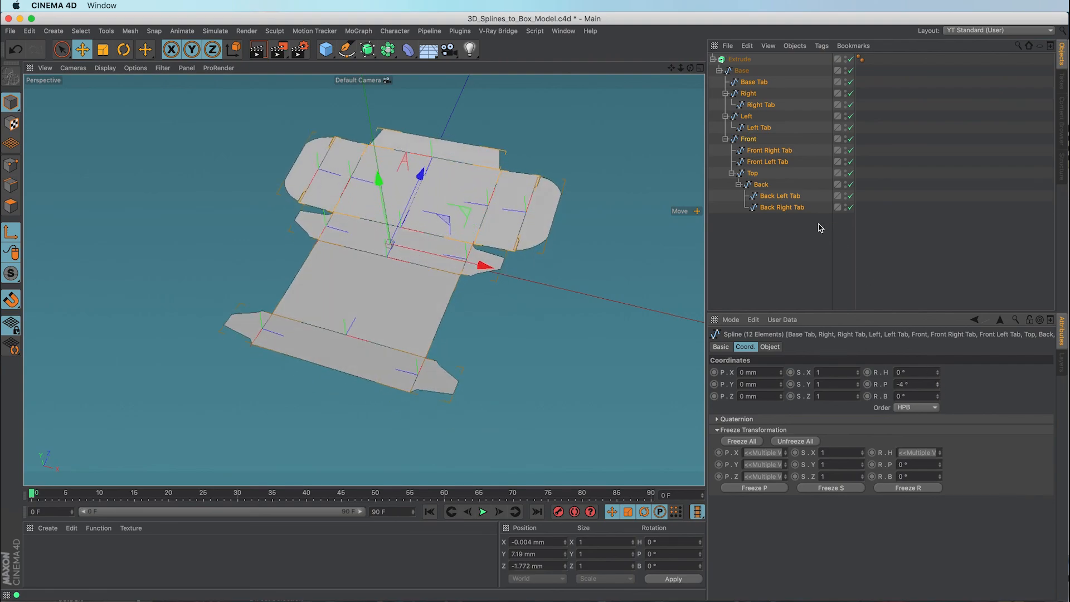
key("super+z")
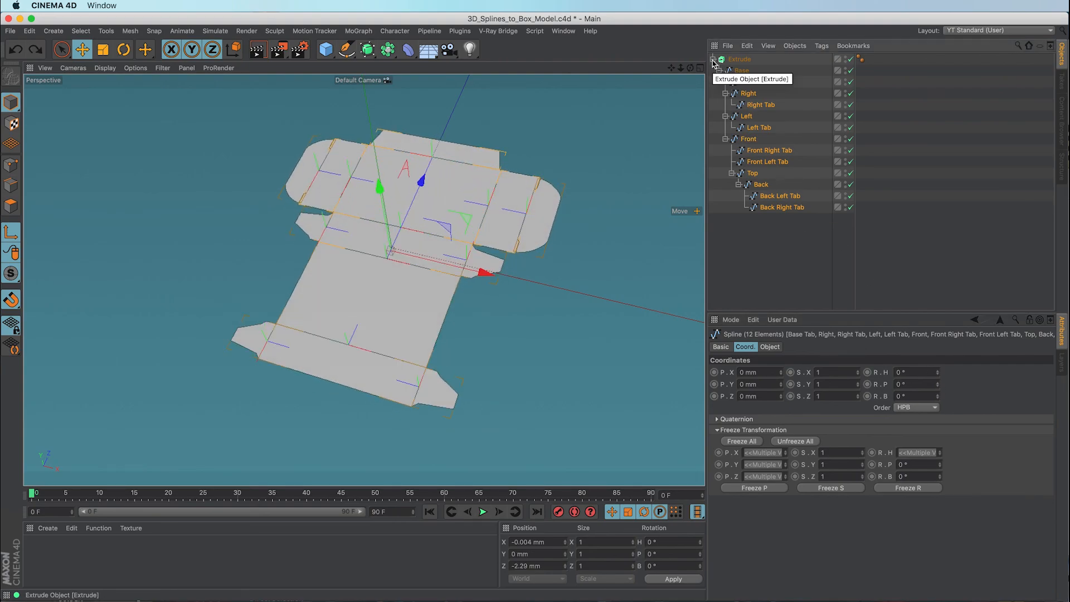